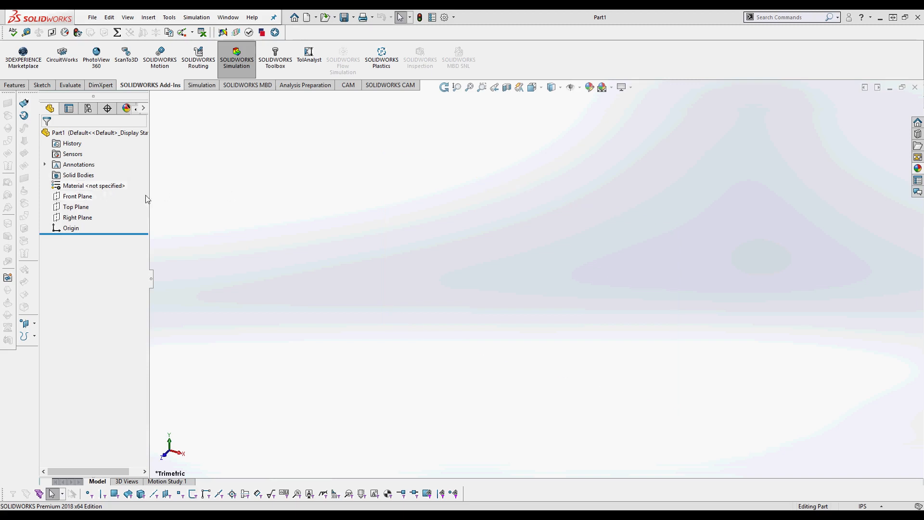
# Step: Sketch a circle on the Front Plane centred on the origin, about 3.14 in in diameter
pyautogui.click(81, 197)
pyautogui.click(90, 182)
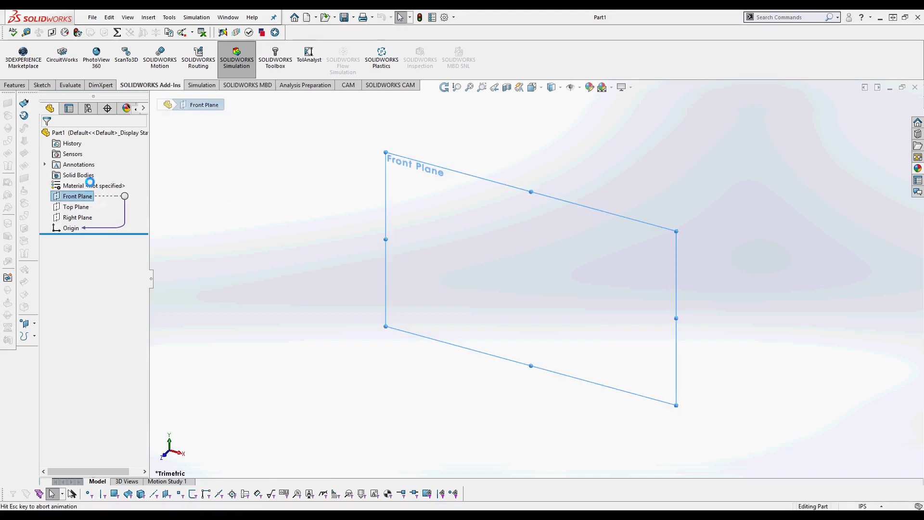
pyautogui.click(82, 49)
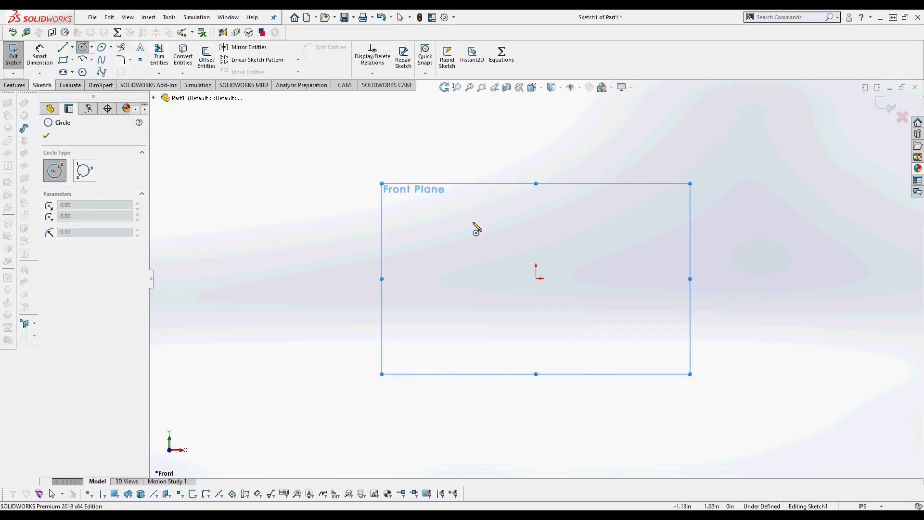
pyautogui.click(535, 278)
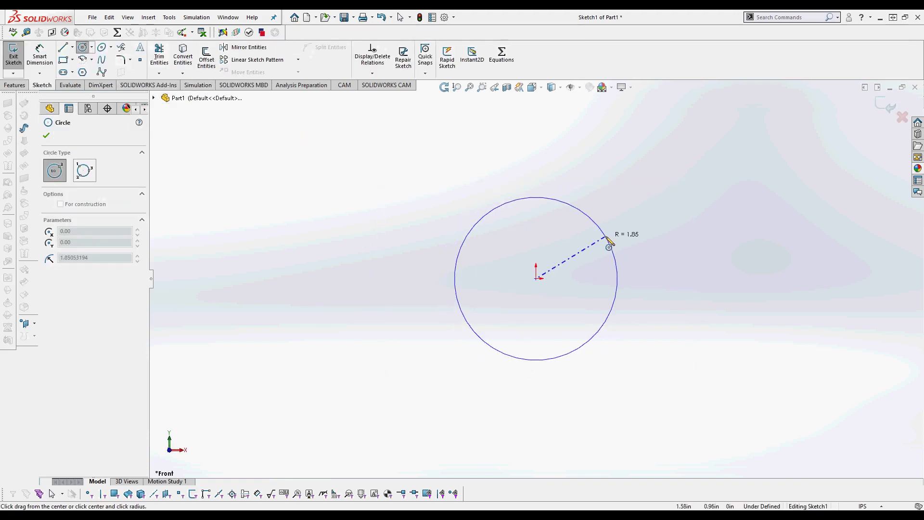
pyautogui.click(600, 252)
# Step: Dimension the circle's diameter and set it to 2.0 in
pyautogui.click(40, 54)
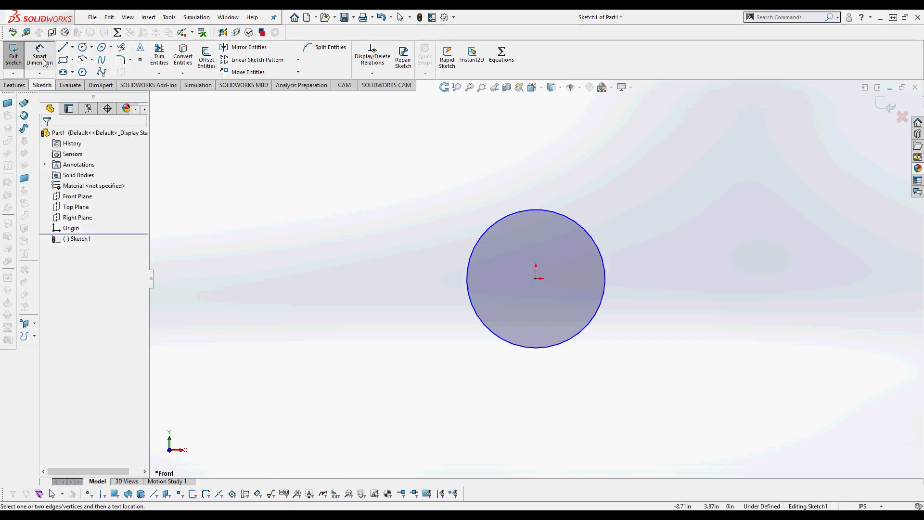
pyautogui.click(547, 212)
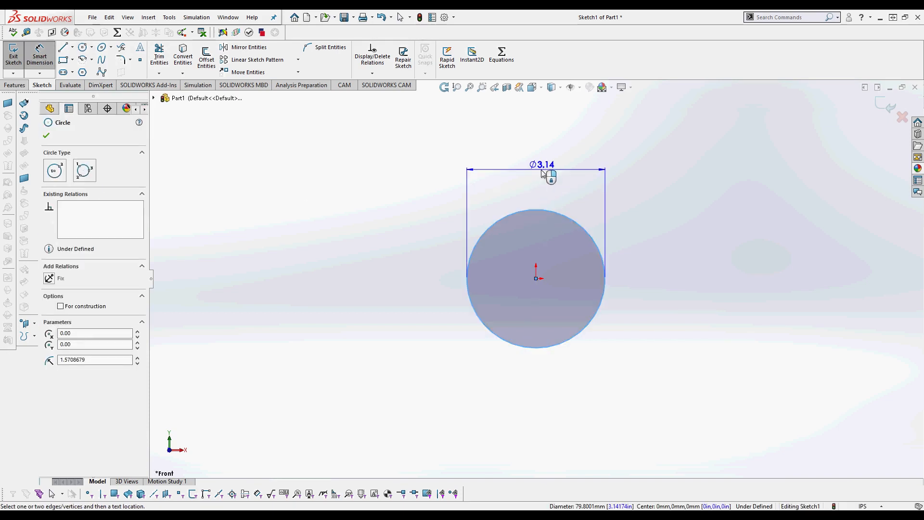
pyautogui.click(535, 178)
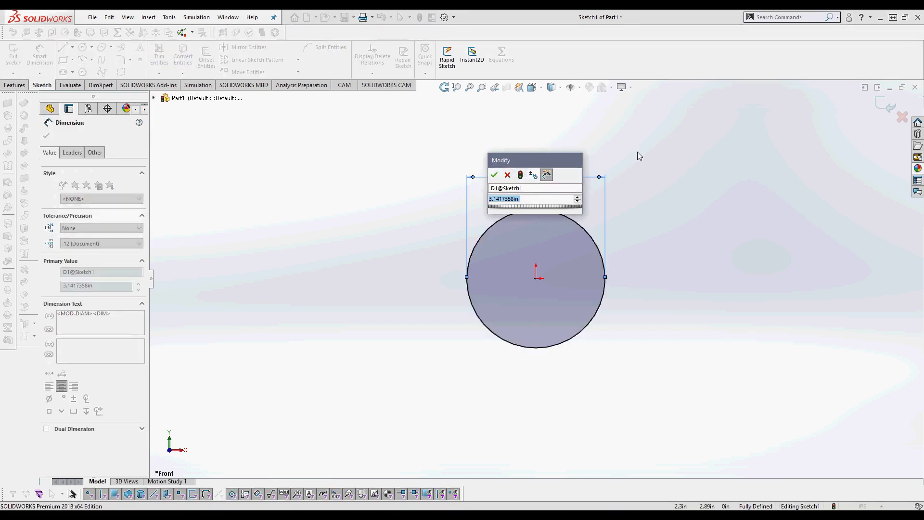
pyautogui.write('2.0')
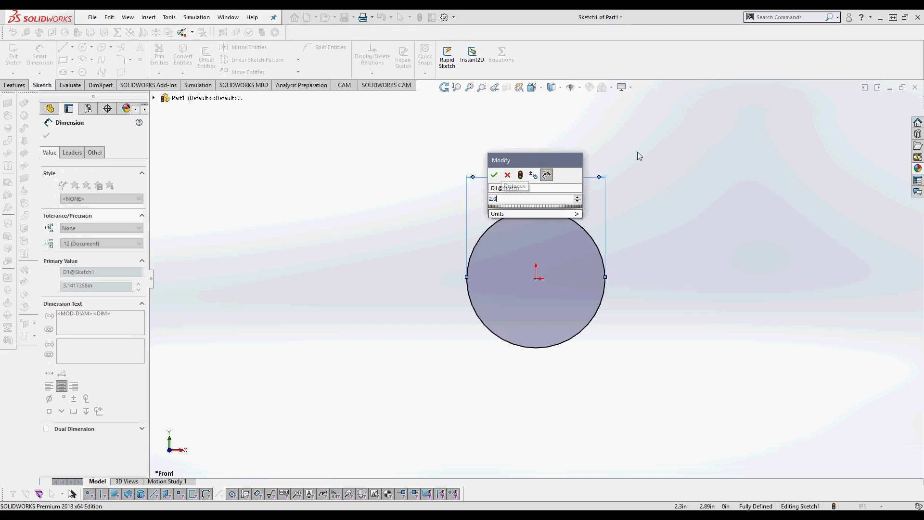
pyautogui.press('Return')
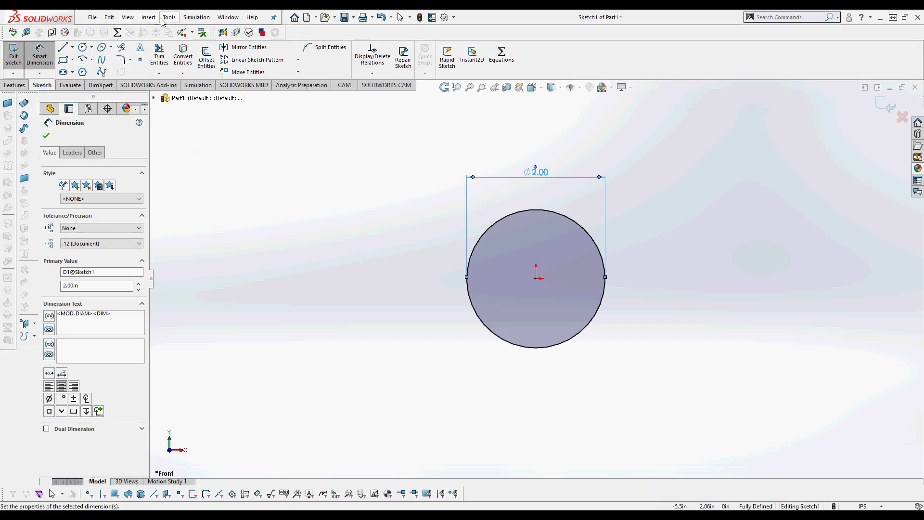
# Step: Check in the list of available toolbars whether the Surfaces toolbar is enabled
pyautogui.click(128, 17)
pyautogui.moveTo(165, 118)
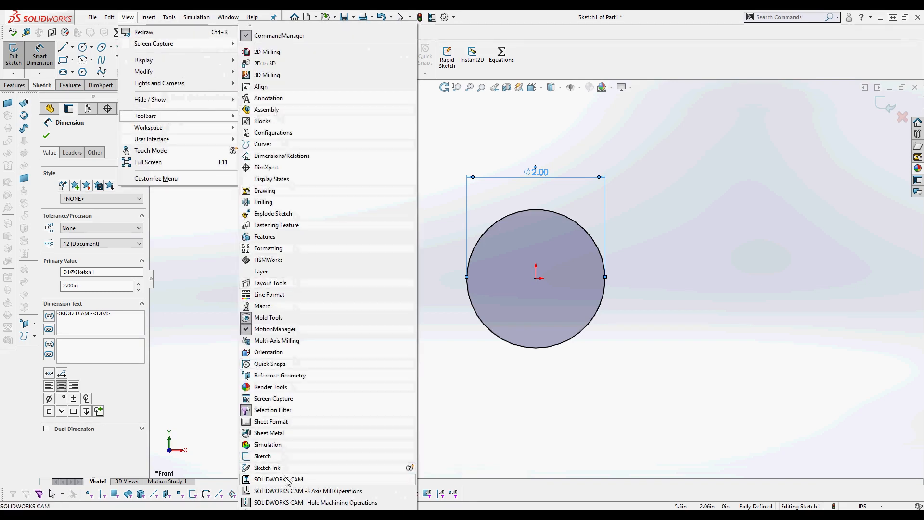
pyautogui.moveTo(291, 515)
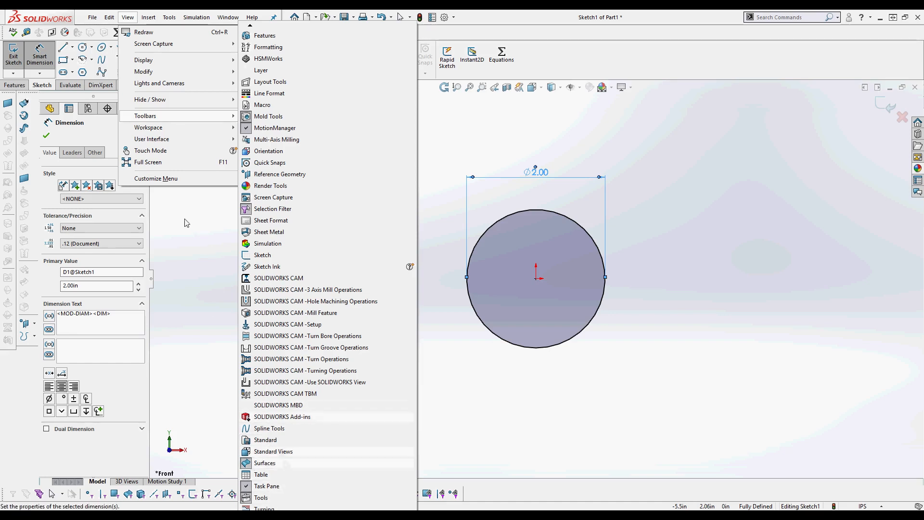
pyautogui.click(280, 464)
pyautogui.click(205, 214)
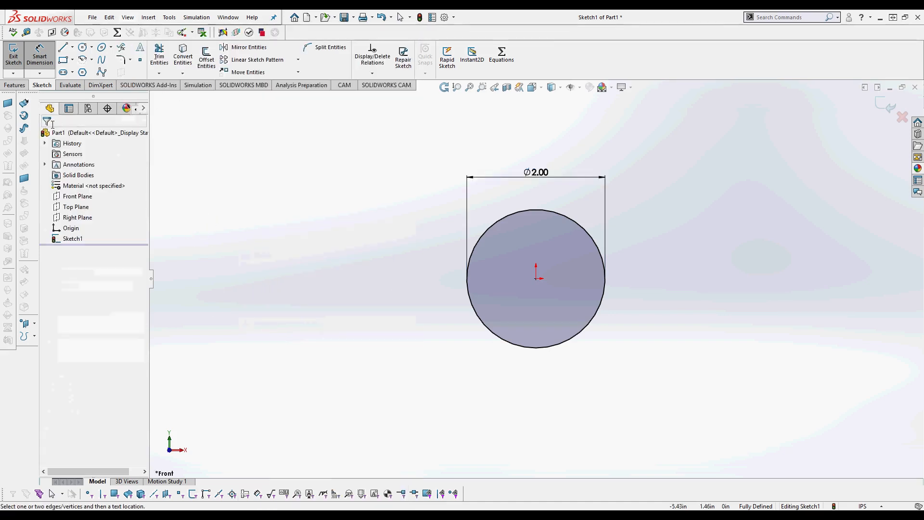
# Step: Extrude the circle as a surface from the sketch plane with a blind depth of 300 in
pyautogui.click(25, 104)
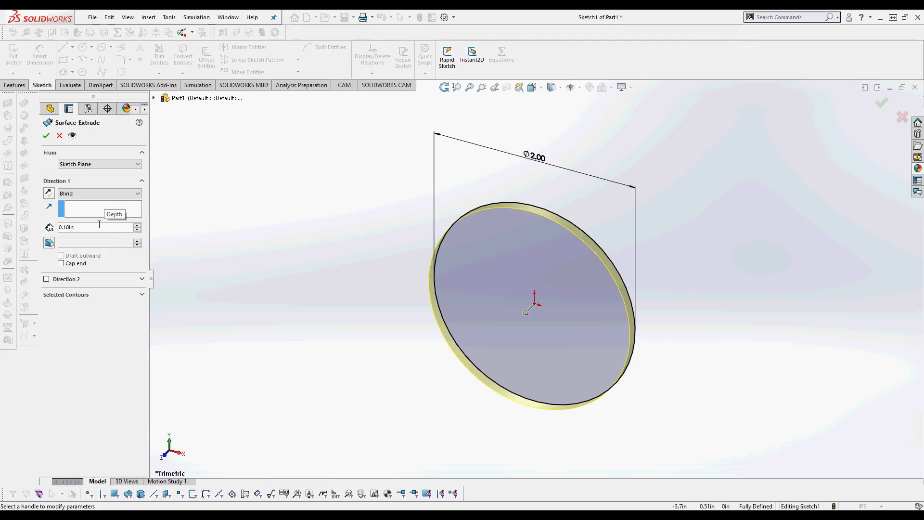
pyautogui.doubleClick(99, 226)
pyautogui.write('300')
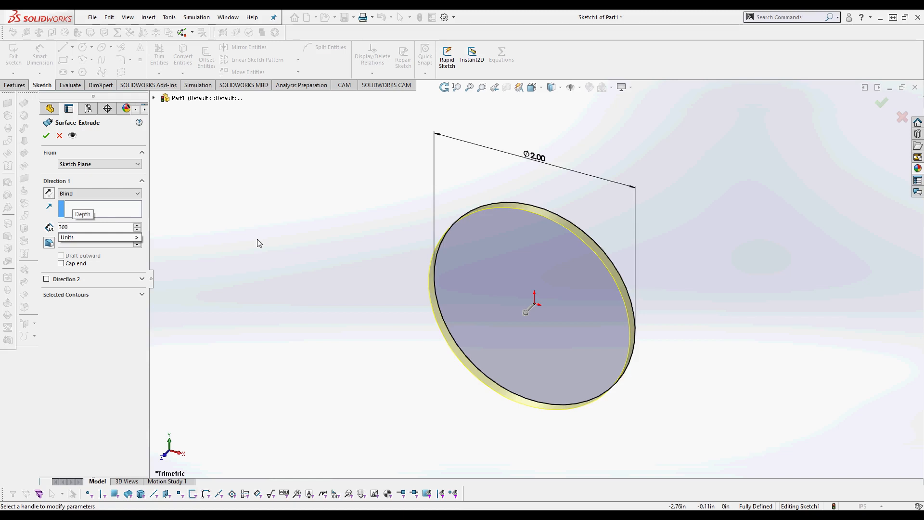
pyautogui.press('Return')
pyautogui.click(46, 135)
pyautogui.scroll(8, 524, 352)
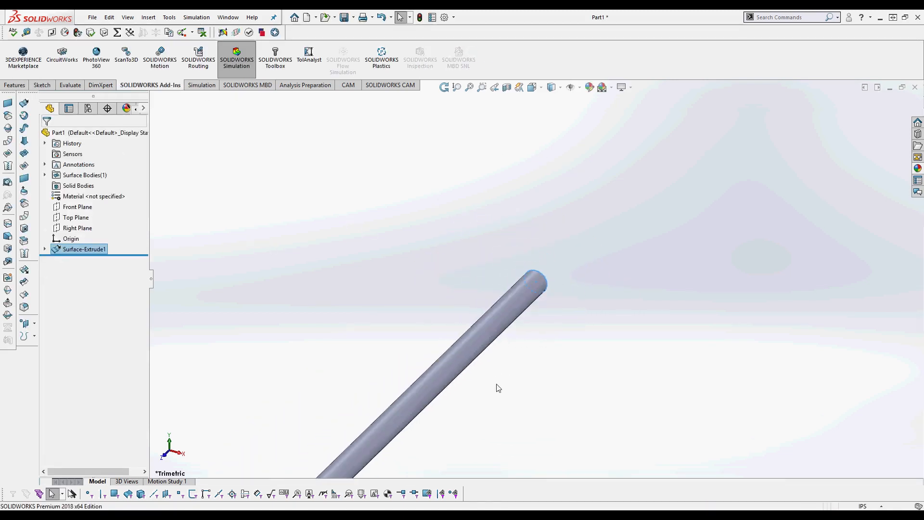
# Step: Edit the extruded surface and set its blind depth to 300 mm
pyautogui.rightClick(81, 252)
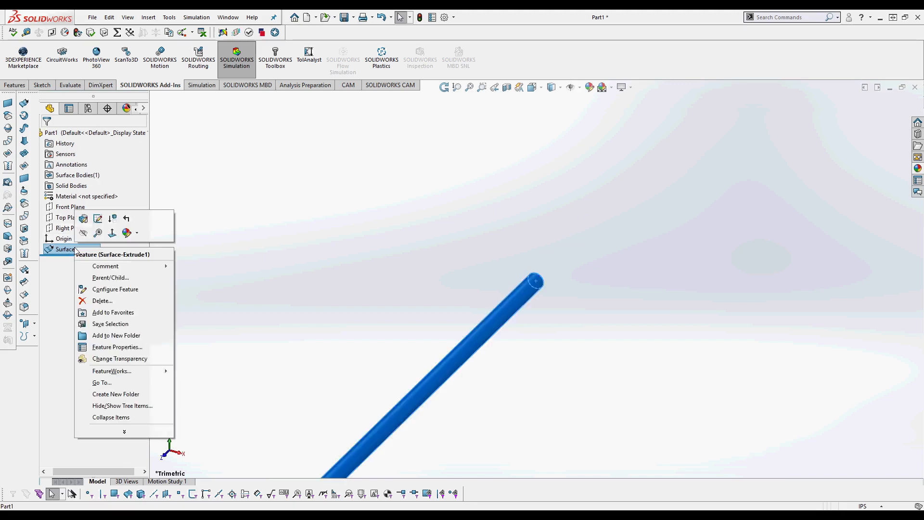
pyautogui.click(84, 218)
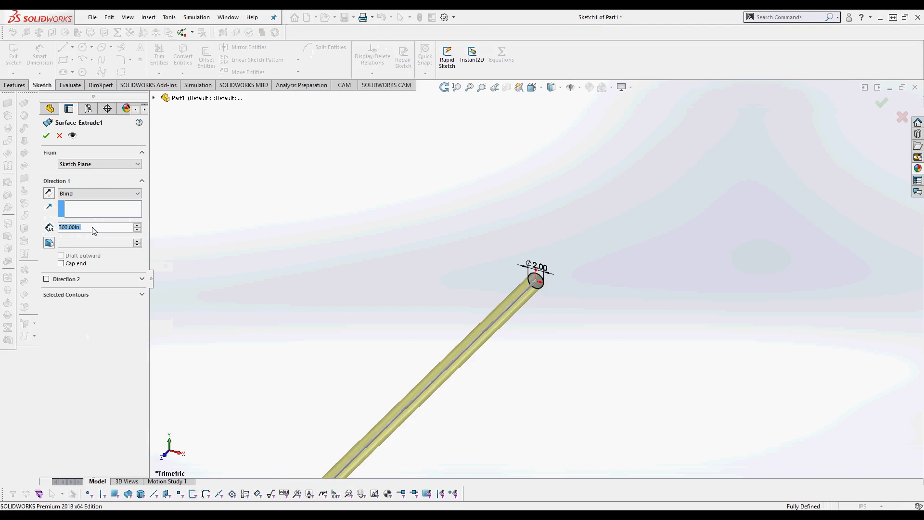
pyautogui.write('3')
pyautogui.write('00mm')
pyautogui.press('Return')
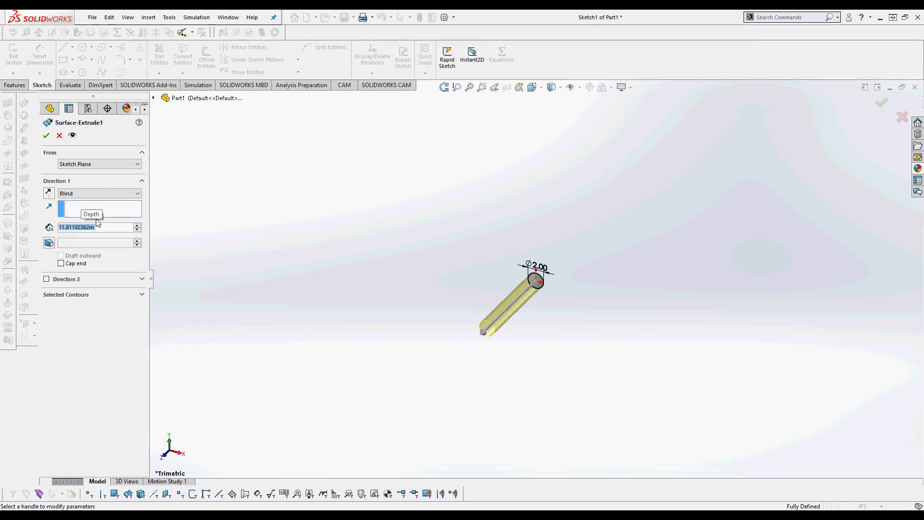
pyautogui.click(46, 137)
pyautogui.scroll(-3, 519, 316)
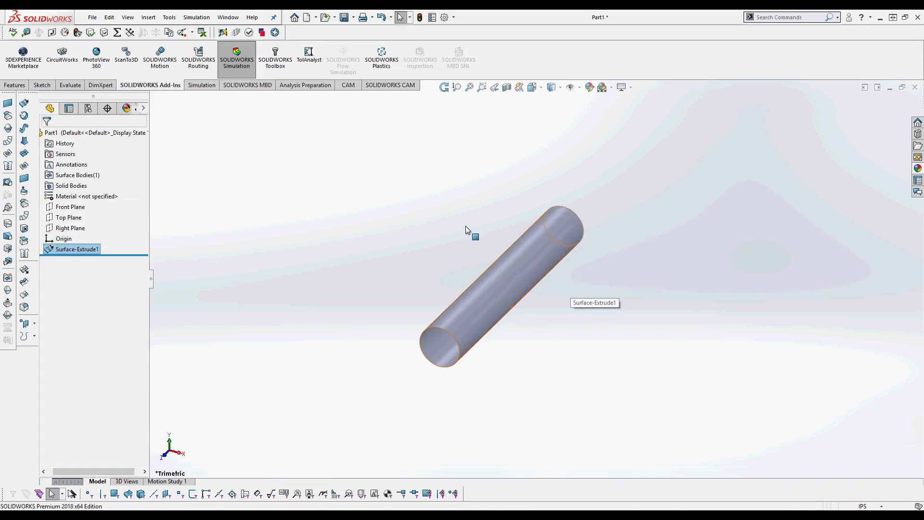
# Step: Start a new sketch on the Right Plane and view it face-on
pyautogui.moveTo(519, 284)
pyautogui.mouseDown(button='middle')
pyautogui.moveTo(406, 252)
pyautogui.moveTo(355, 265)
pyautogui.moveTo(361, 280)
pyautogui.moveTo(540, 264)
pyautogui.moveTo(516, 282)
pyautogui.mouseUp(button='middle')
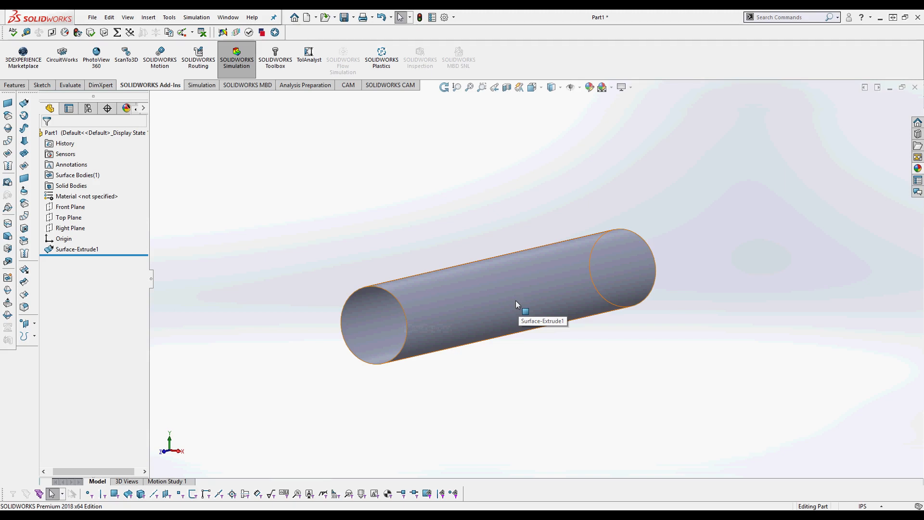
pyautogui.moveTo(489, 226)
pyautogui.mouseDown(button='middle')
pyautogui.moveTo(531, 236)
pyautogui.moveTo(480, 241)
pyautogui.moveTo(491, 247)
pyautogui.moveTo(474, 229)
pyautogui.mouseUp(button='middle')
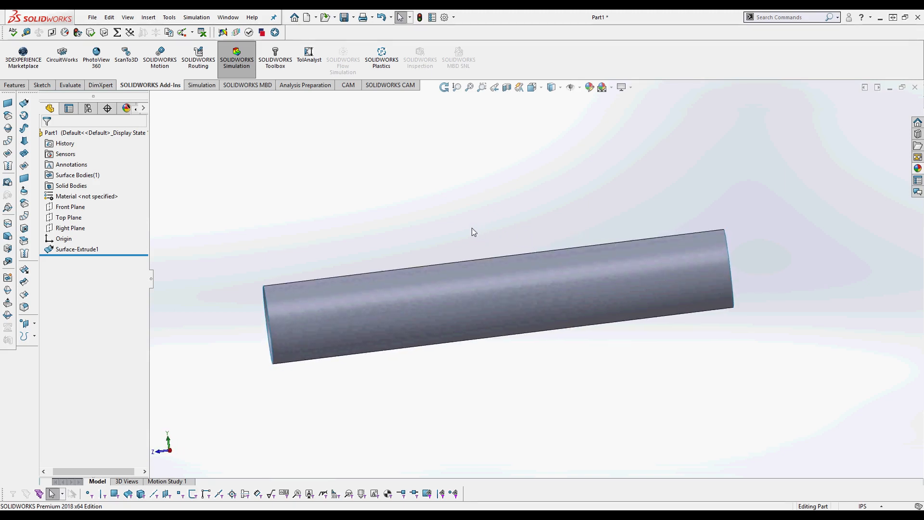
pyautogui.moveTo(537, 231)
pyautogui.mouseDown(button='middle')
pyautogui.moveTo(604, 214)
pyautogui.moveTo(545, 221)
pyautogui.moveTo(553, 217)
pyautogui.moveTo(541, 233)
pyautogui.mouseUp(button='middle')
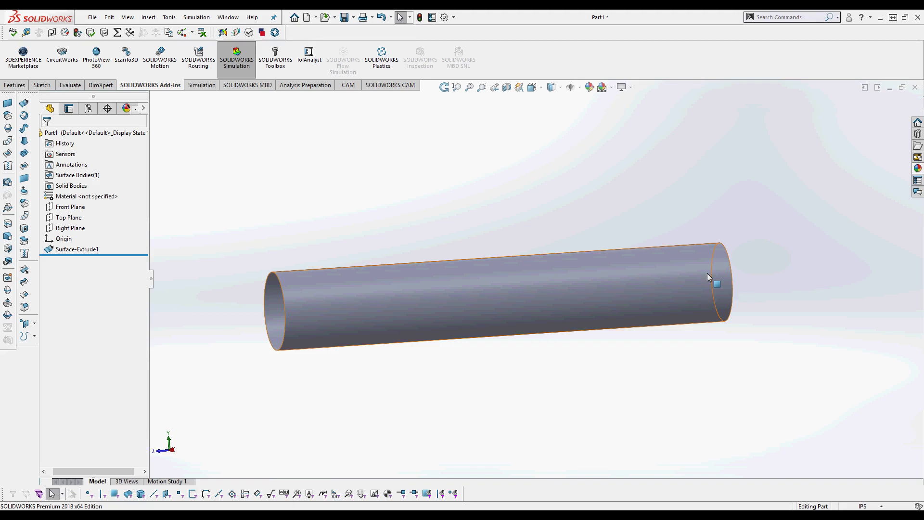
pyautogui.click(71, 229)
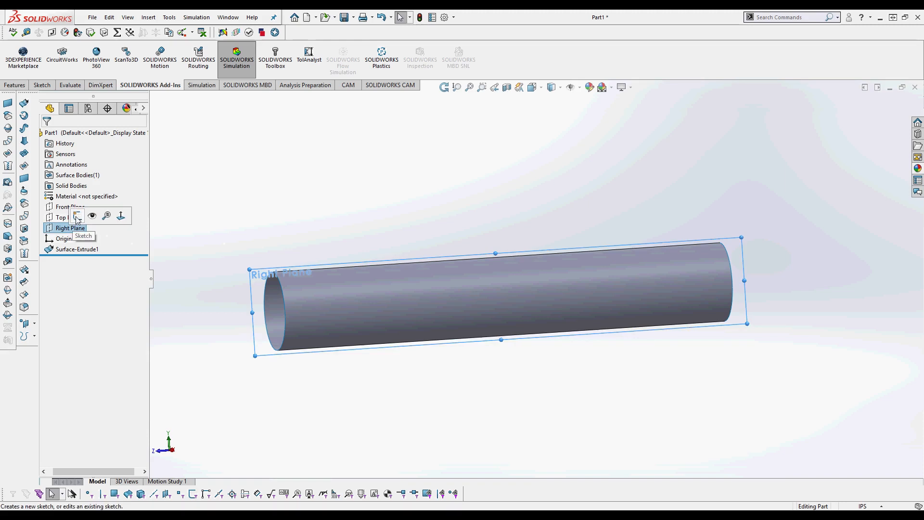
pyautogui.click(77, 217)
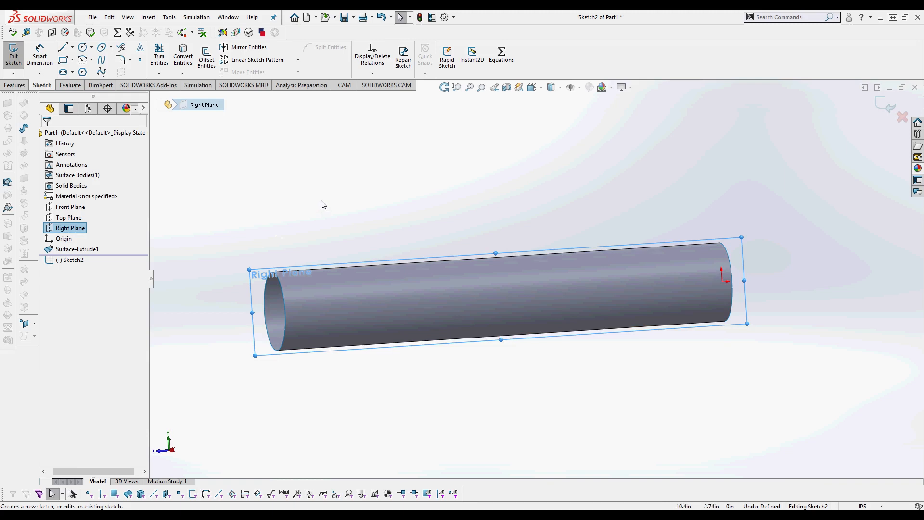
pyautogui.hotkey('ctrl', '8')
pyautogui.click(468, 200)
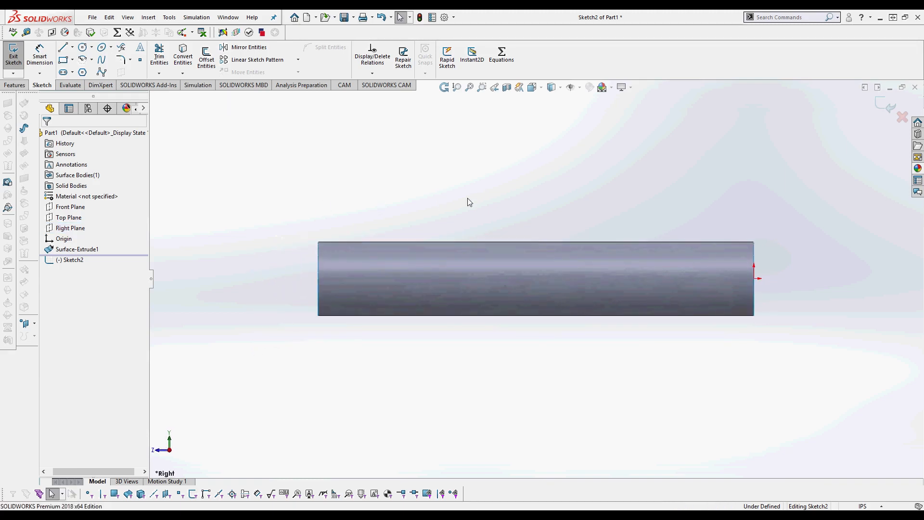
# Step: Draw two vertical lines across the tube, about 1.23 in from the origin end and about 1.08 in from the opposite end
pyautogui.click(64, 50)
pyautogui.click(709, 219)
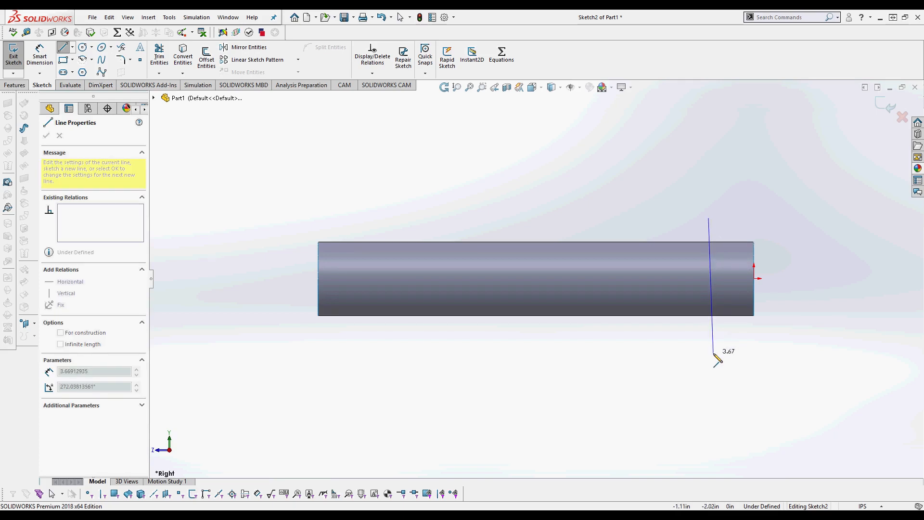
pyautogui.click(710, 333)
pyautogui.press('Escape')
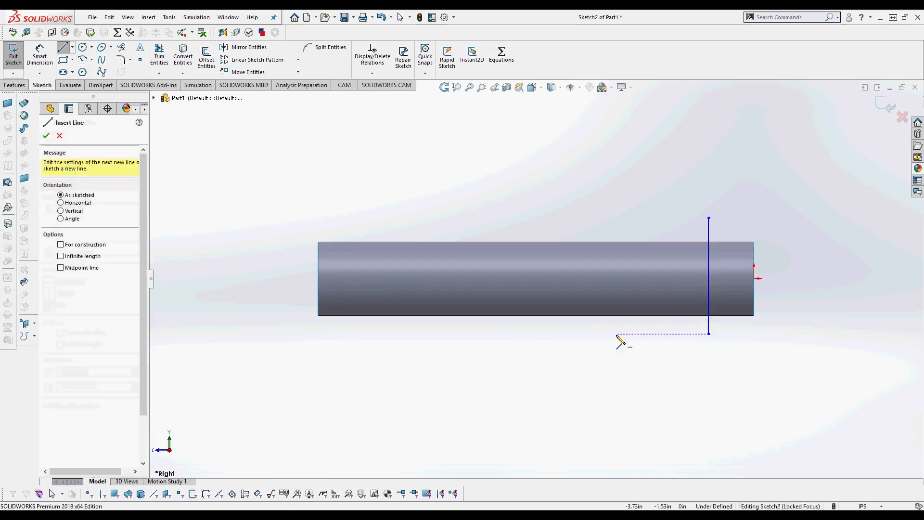
pyautogui.click(357, 209)
pyautogui.click(358, 341)
pyautogui.press('Escape')
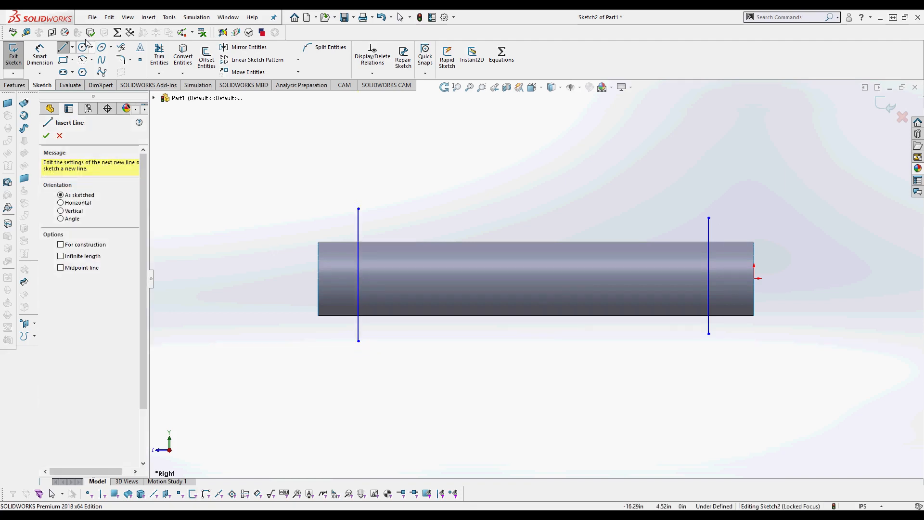
# Step: Dimension the distance from the line nearest the origin to that tube end and set it to 1.0 in
pyautogui.click(43, 58)
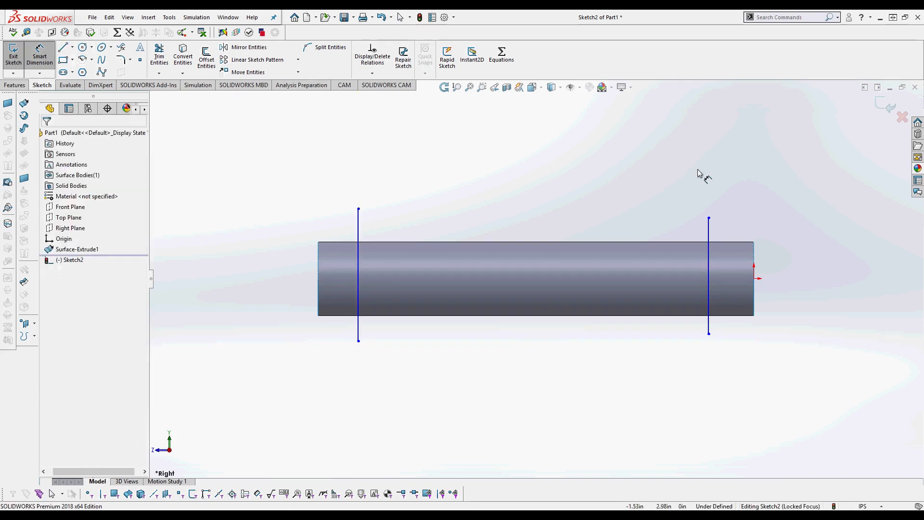
pyautogui.click(708, 263)
pyautogui.click(755, 248)
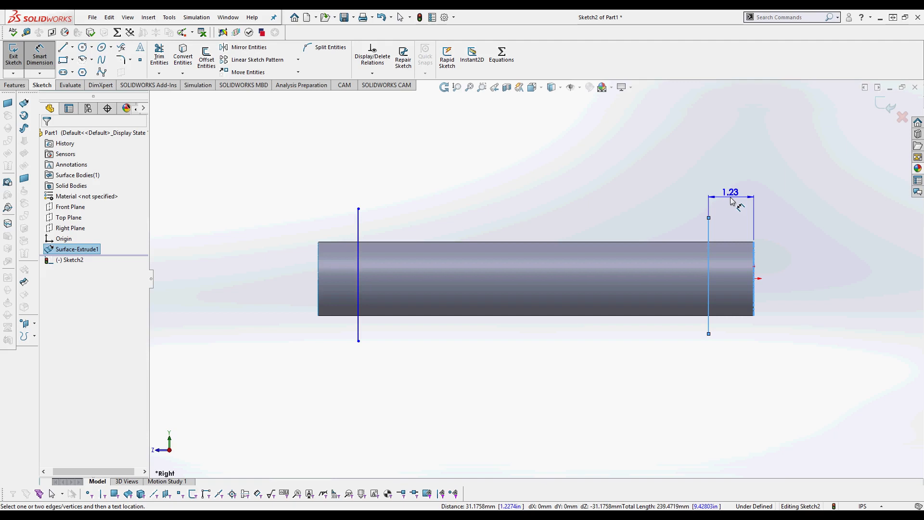
pyautogui.click(773, 195)
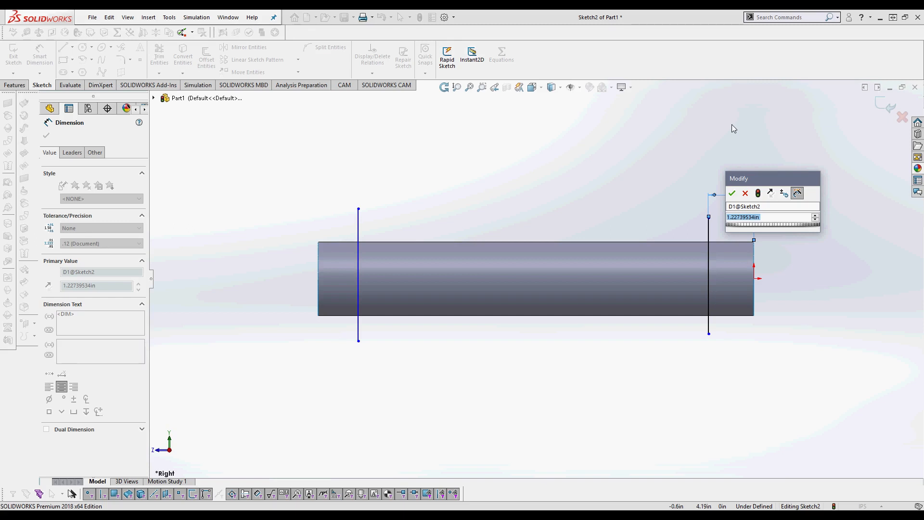
pyautogui.write('1')
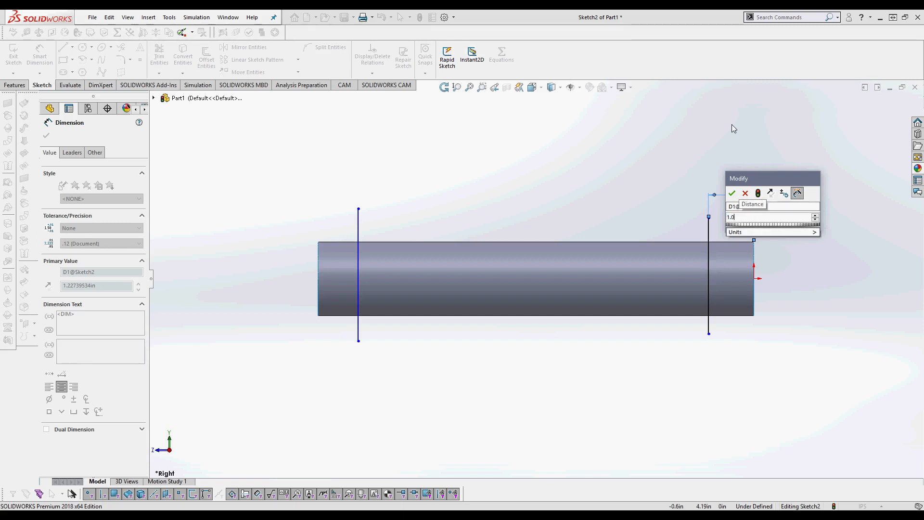
pyautogui.press('Return')
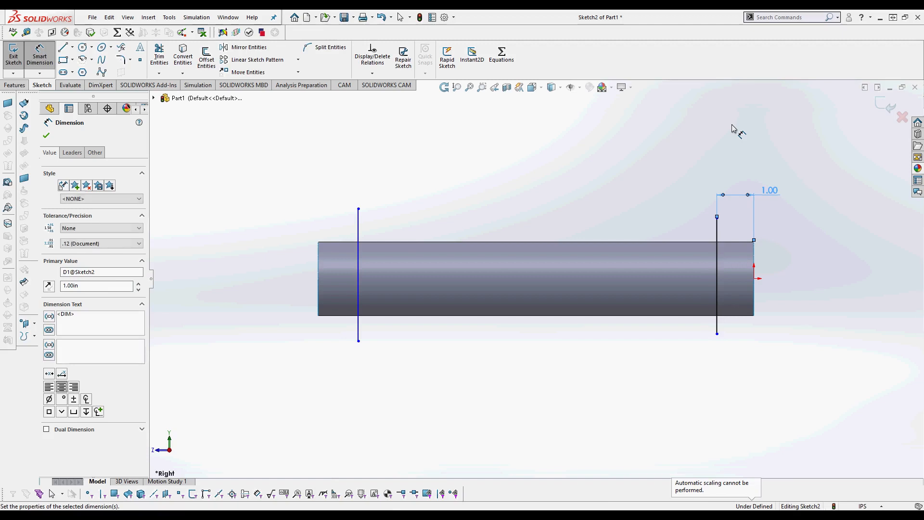
# Step: Dimension the other line from the tube end farthest from the origin and set the distance to 0.75 in
pyautogui.click(359, 233)
pyautogui.click(318, 254)
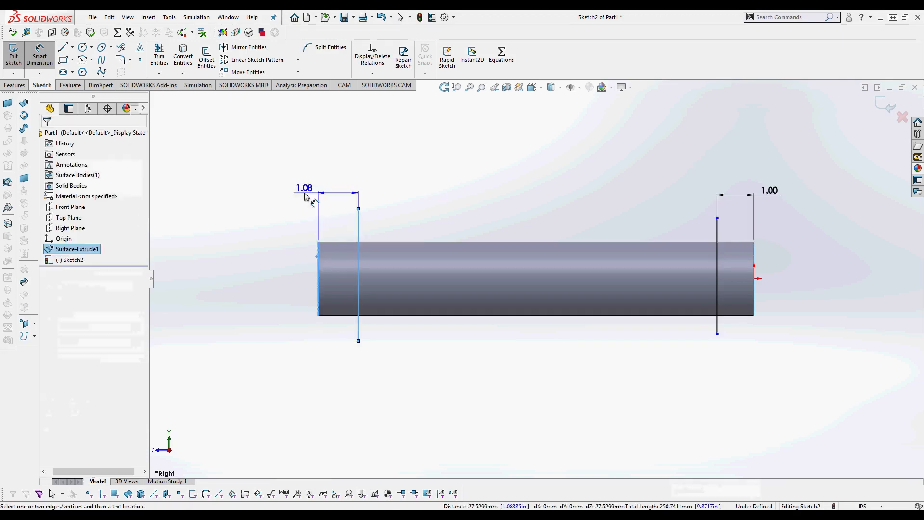
pyautogui.click(267, 202)
pyautogui.write('.75')
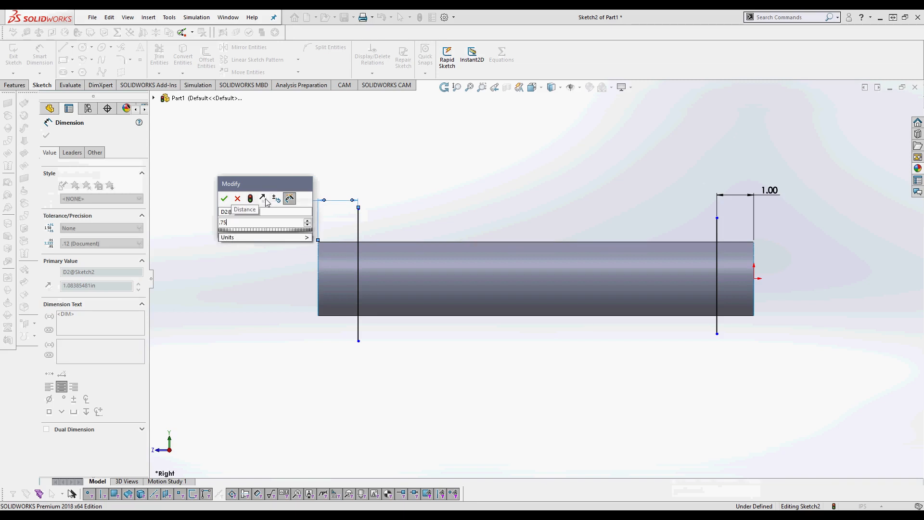
pyautogui.press('Return')
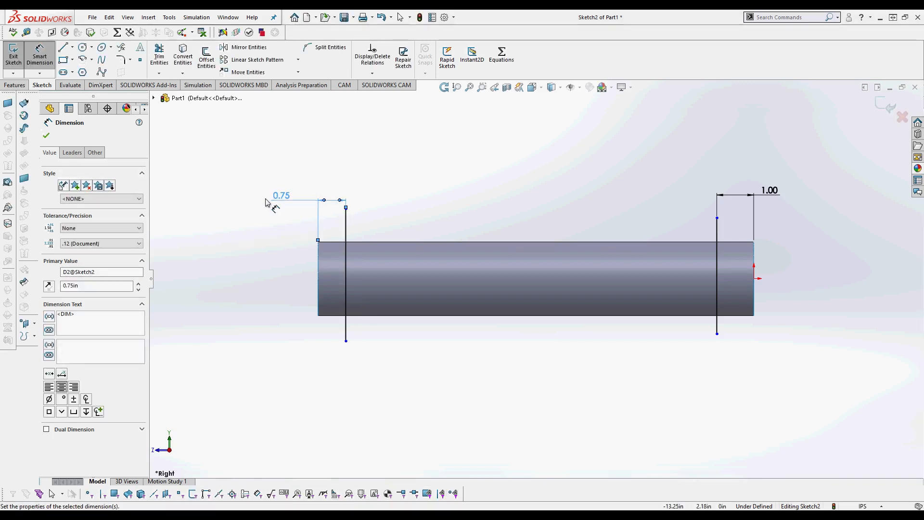
# Step: Split the tube's cylindrical face with a projection Split Line, using the current sketch's two lines
pyautogui.click(15, 60)
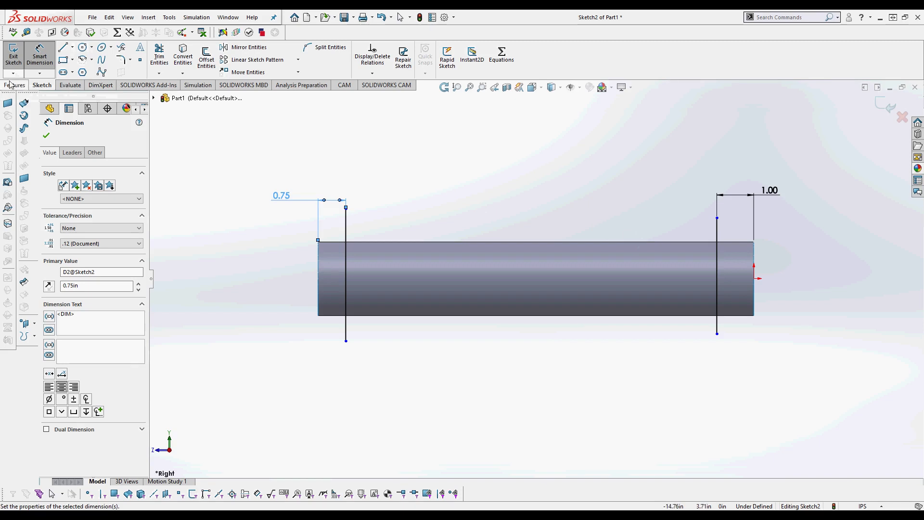
pyautogui.click(15, 85)
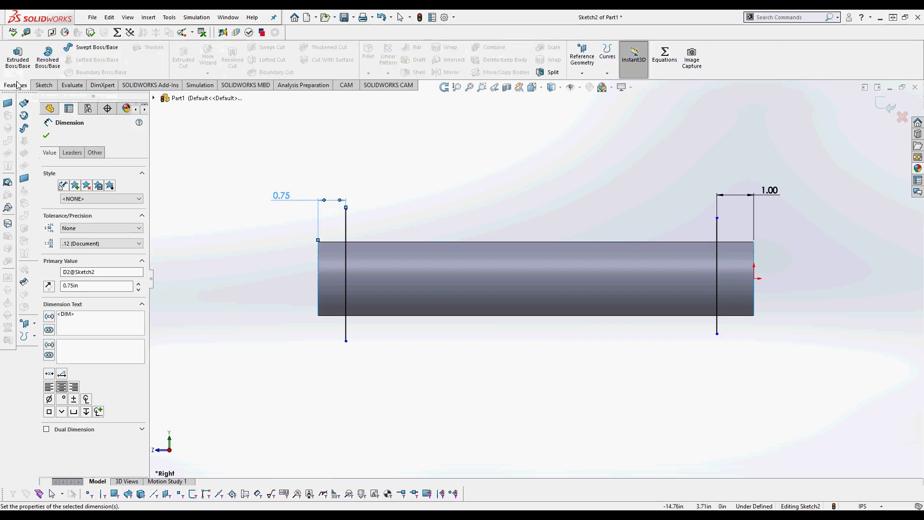
pyautogui.click(609, 63)
pyautogui.click(624, 85)
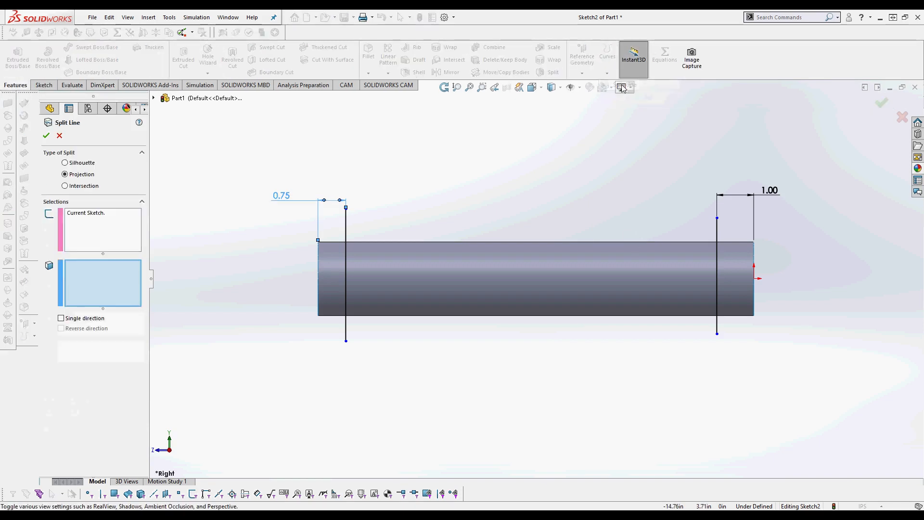
pyautogui.click(444, 276)
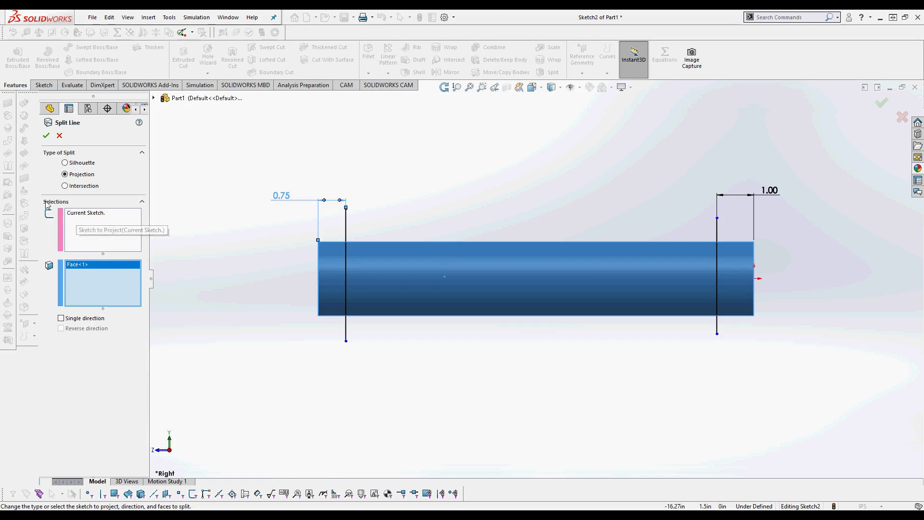
pyautogui.click(46, 136)
pyautogui.moveTo(470, 204)
pyautogui.mouseDown(button='middle')
pyautogui.moveTo(472, 196)
pyautogui.moveTo(533, 239)
pyautogui.moveTo(565, 275)
pyautogui.moveTo(483, 241)
pyautogui.moveTo(505, 237)
pyautogui.mouseUp(button='middle')
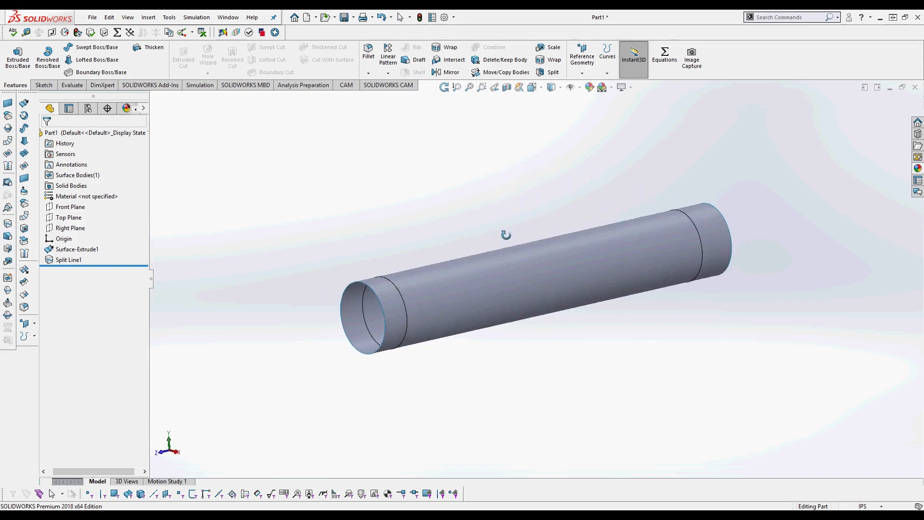
pyautogui.click(715, 227)
pyautogui.click(634, 260)
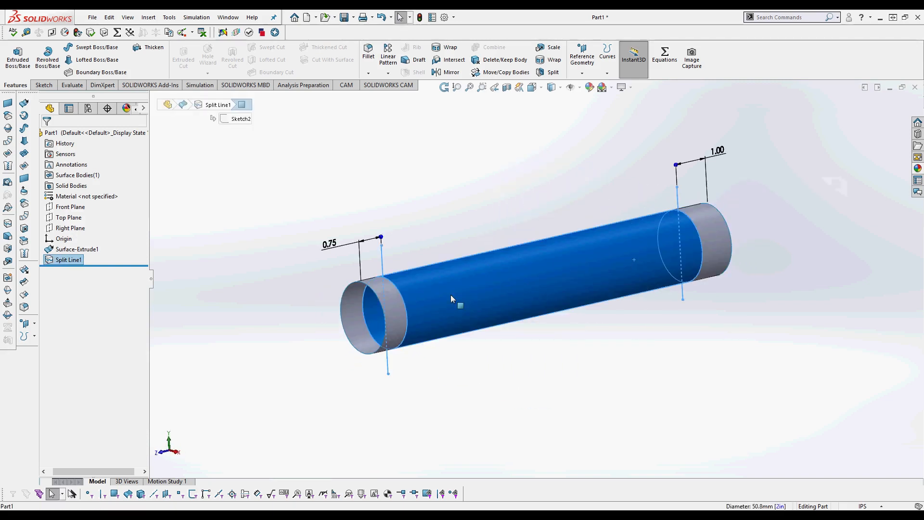
pyautogui.click(397, 306)
pyautogui.click(434, 224)
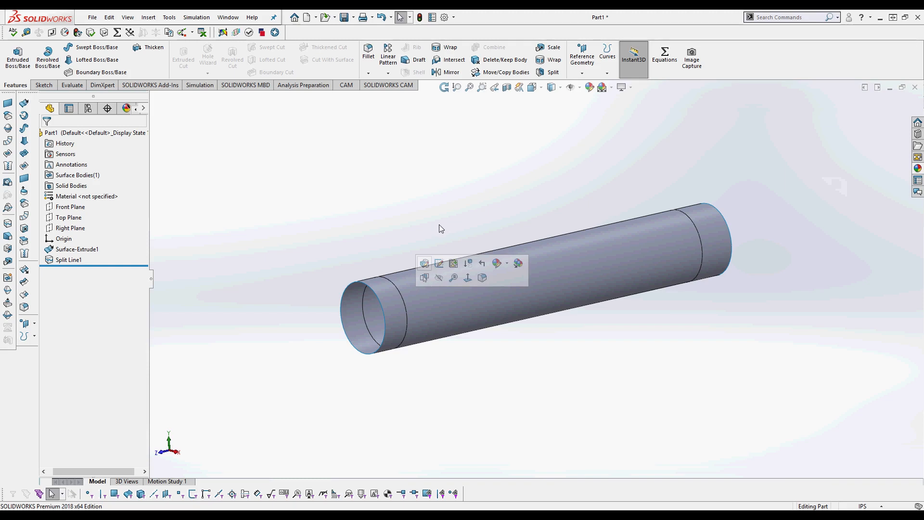
pyautogui.moveTo(484, 221); pyautogui.dragTo(470, 221, button='middle')
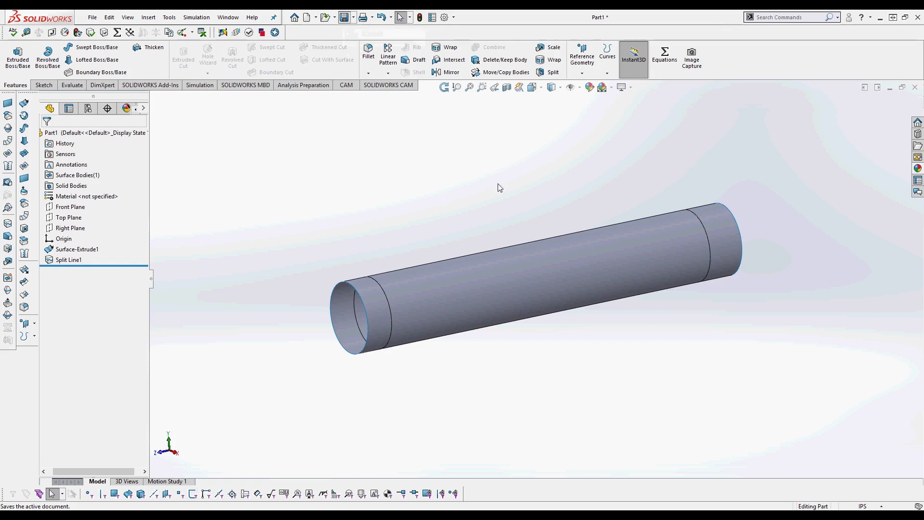
# Step: Save the part under the file name Tube Demo 4
pyautogui.hotkey('ctrl', 's')
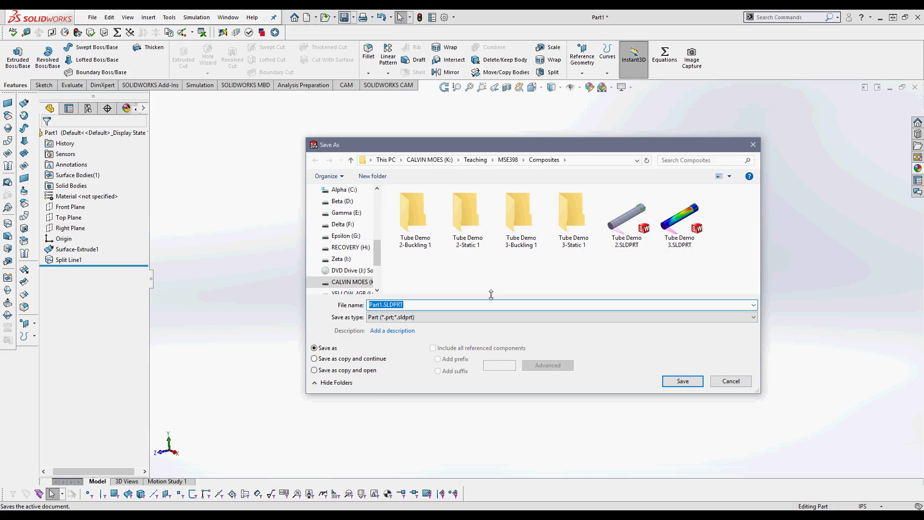
pyautogui.write('Tube Demo 4')
pyautogui.press('Return')
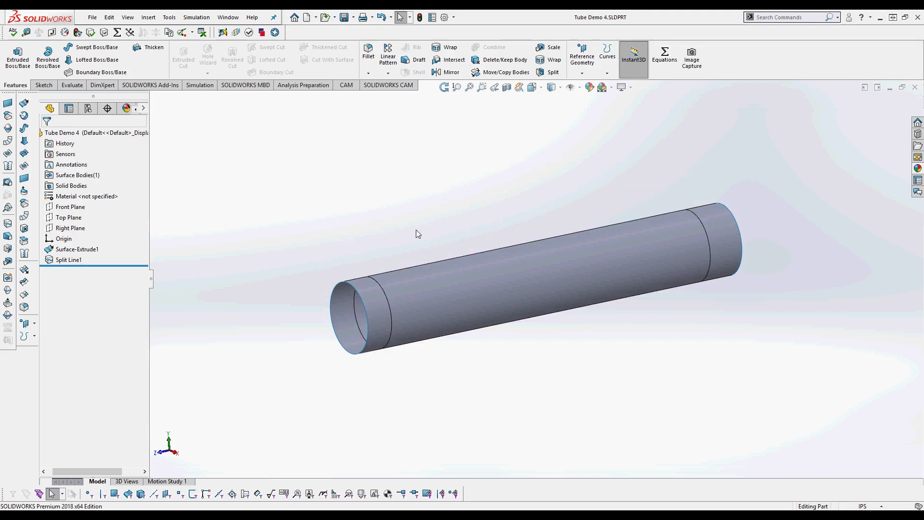
# Step: Create a new static simulation study for the tube
pyautogui.click(163, 86)
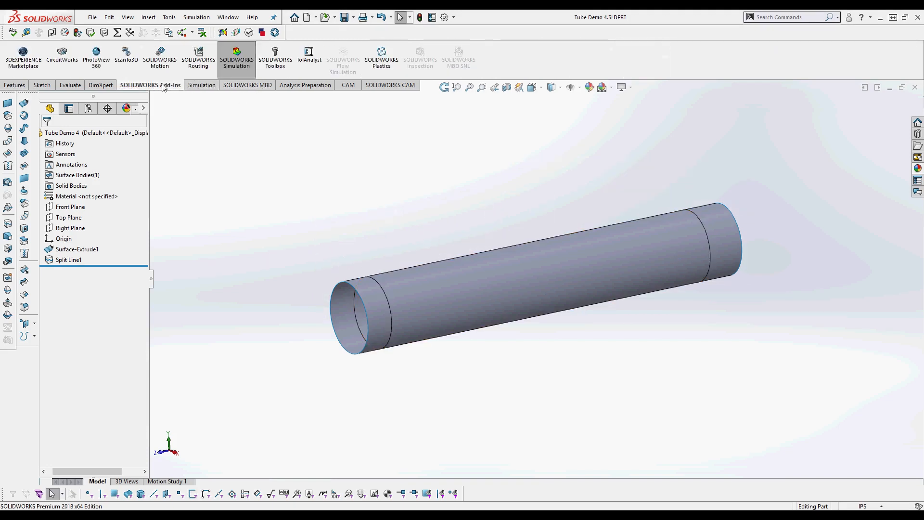
pyautogui.click(236, 70)
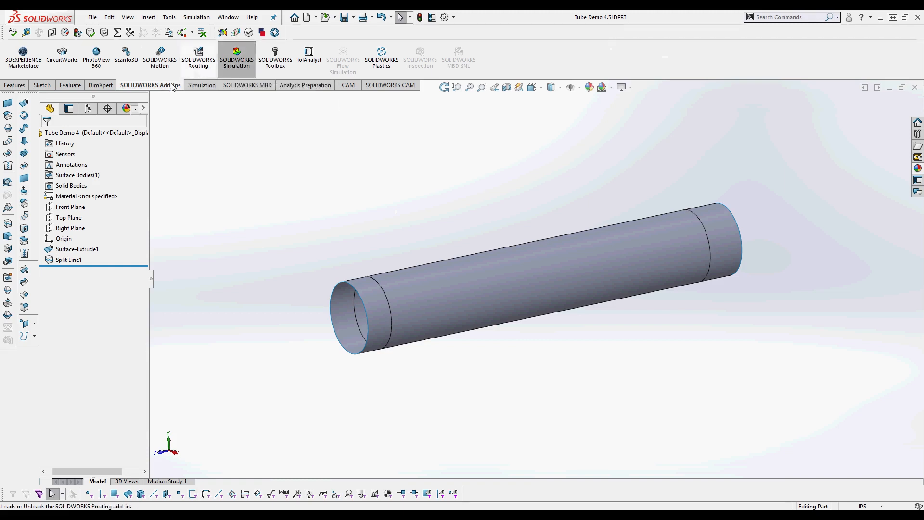
pyautogui.click(201, 86)
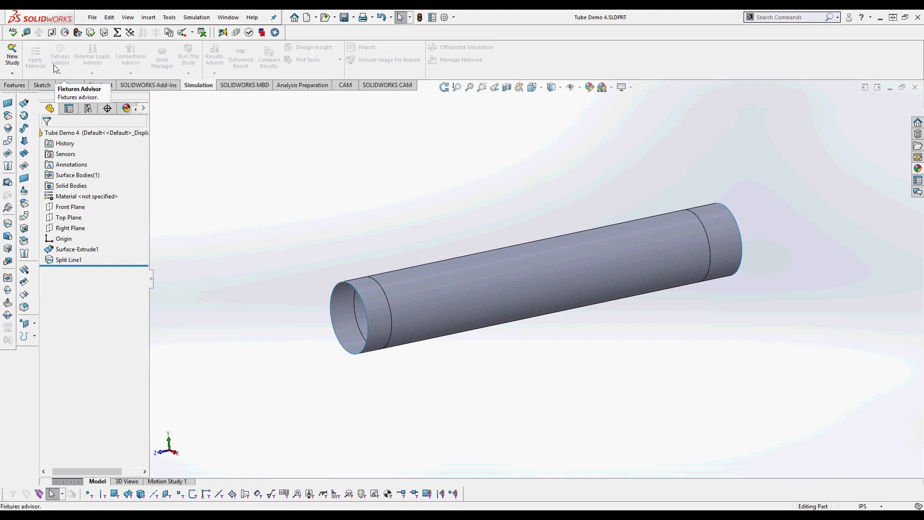
pyautogui.click(12, 73)
pyautogui.click(25, 89)
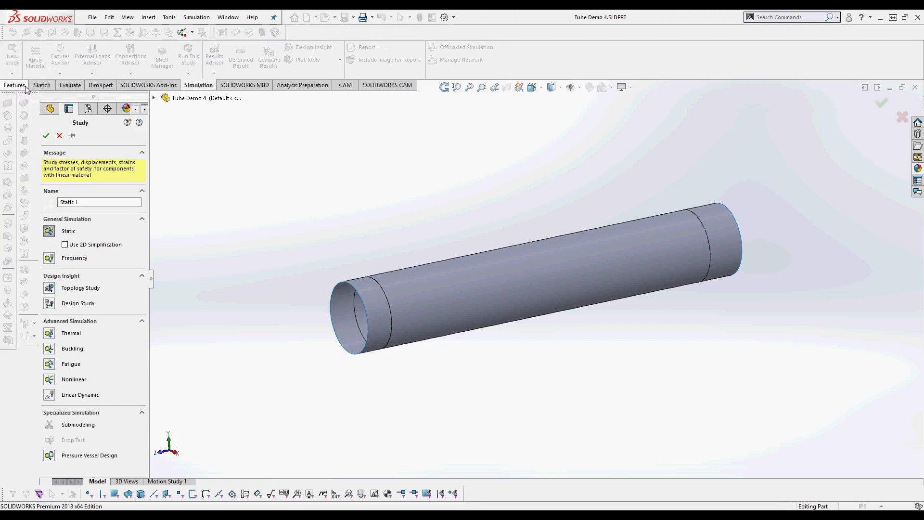
pyautogui.click(50, 231)
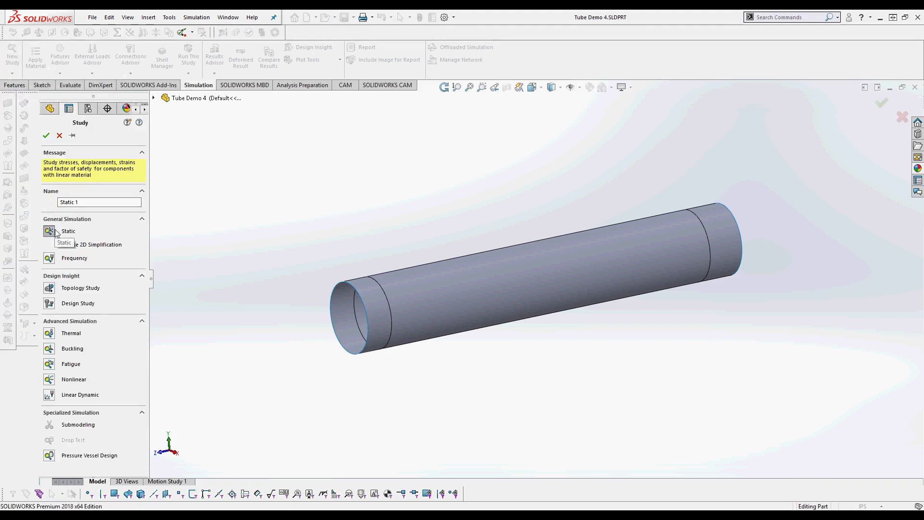
pyautogui.click(46, 136)
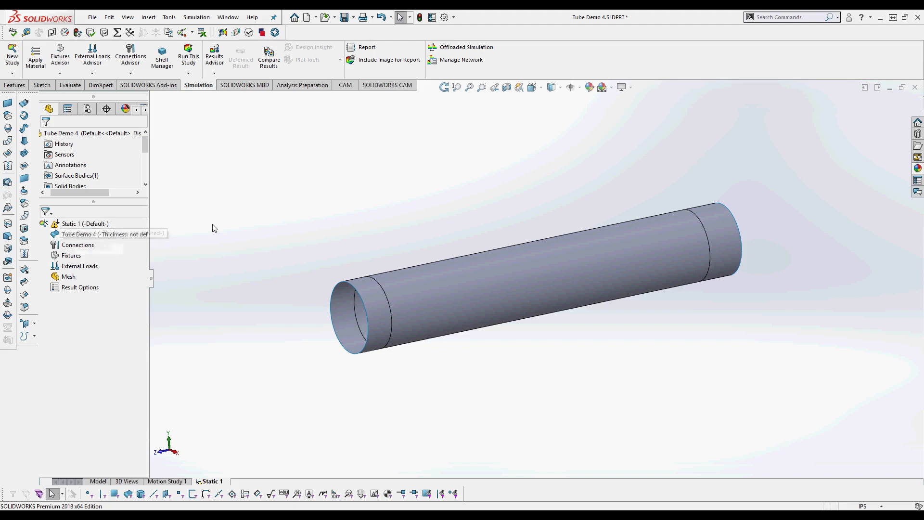
# Step: Edit the tube surface's shell definition in the study and set its type to Composite
pyautogui.rightClick(108, 237)
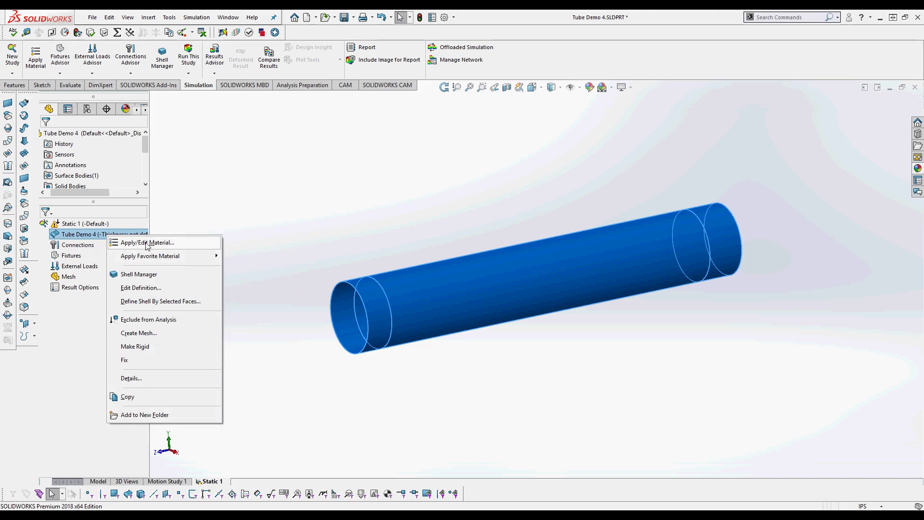
pyautogui.click(137, 288)
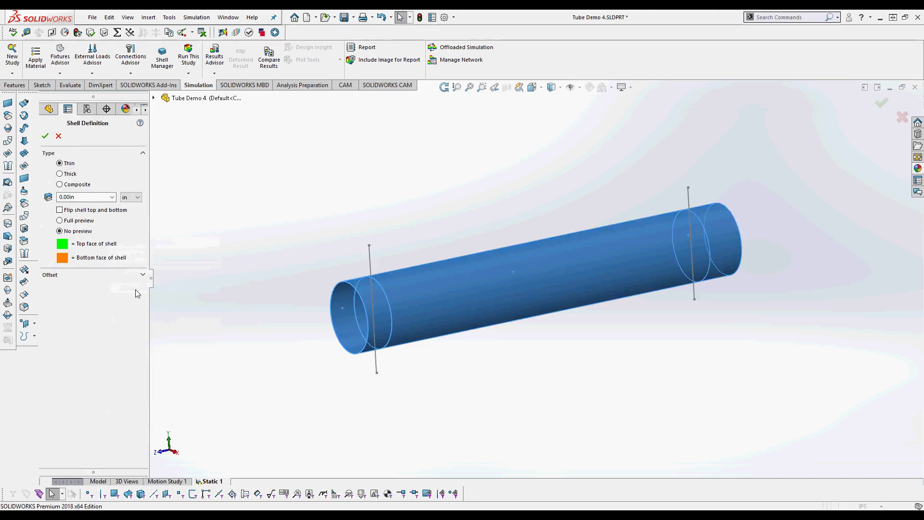
pyautogui.click(60, 185)
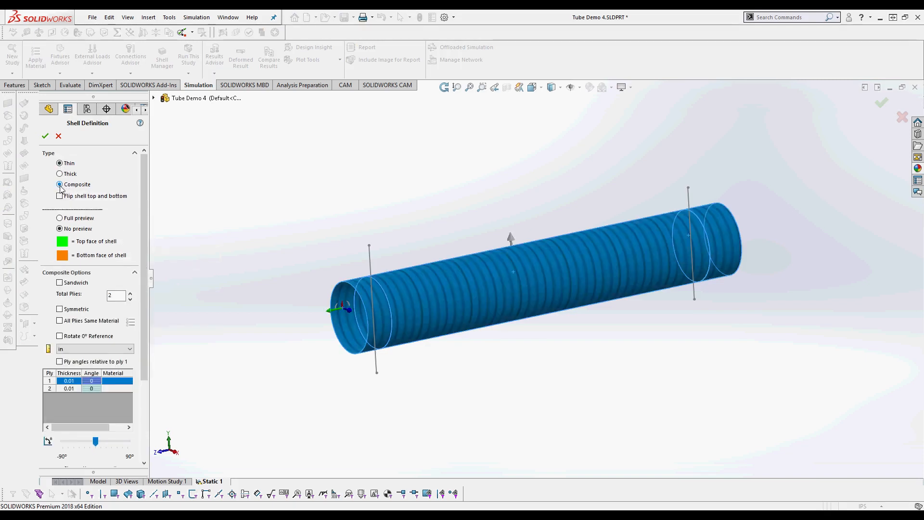
pyautogui.moveTo(143, 218); pyautogui.dragTo(195, 282)
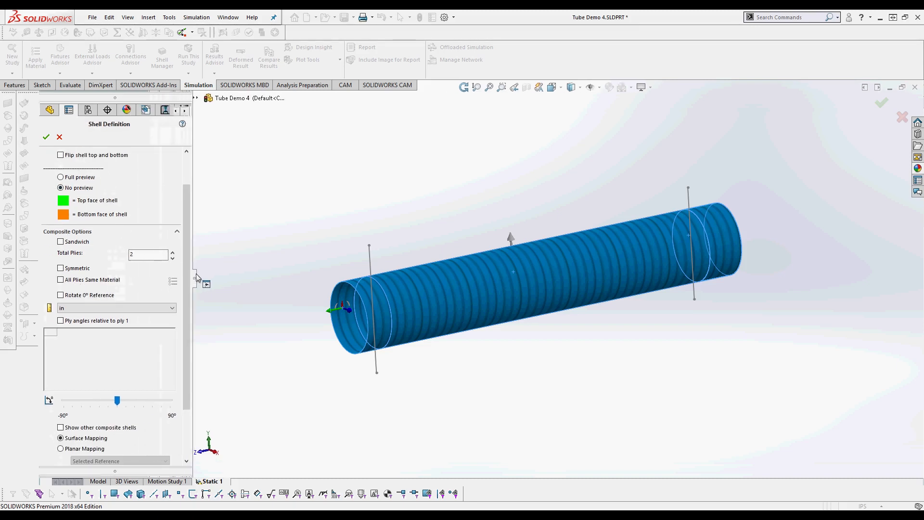
pyautogui.scroll(2, 115, 308)
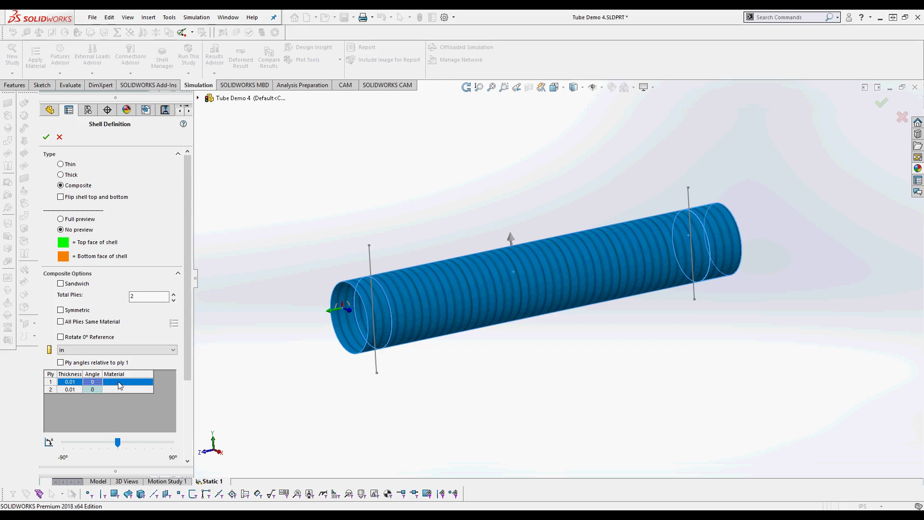
# Step: Make all plies share one material and select Unidirectional Prepreg (2) from the Tube Demo category of the custom materials
pyautogui.click(61, 322)
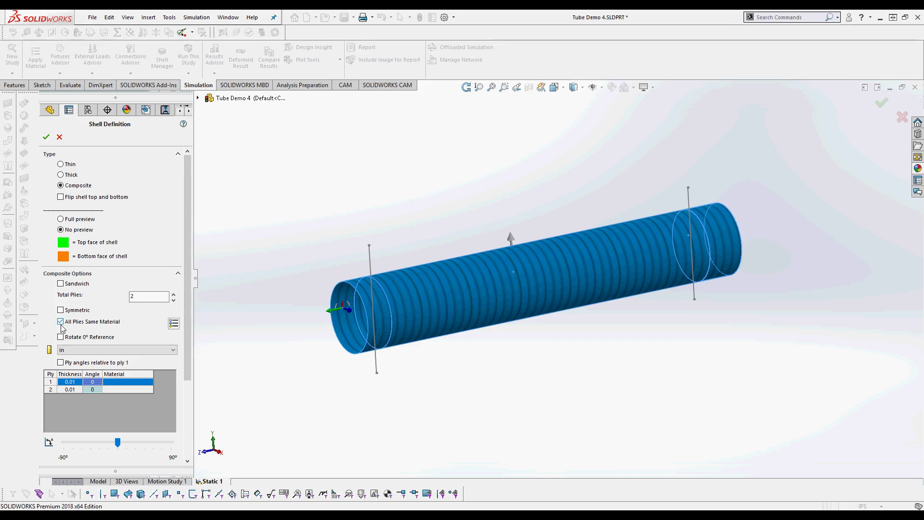
pyautogui.click(173, 323)
pyautogui.click(293, 139)
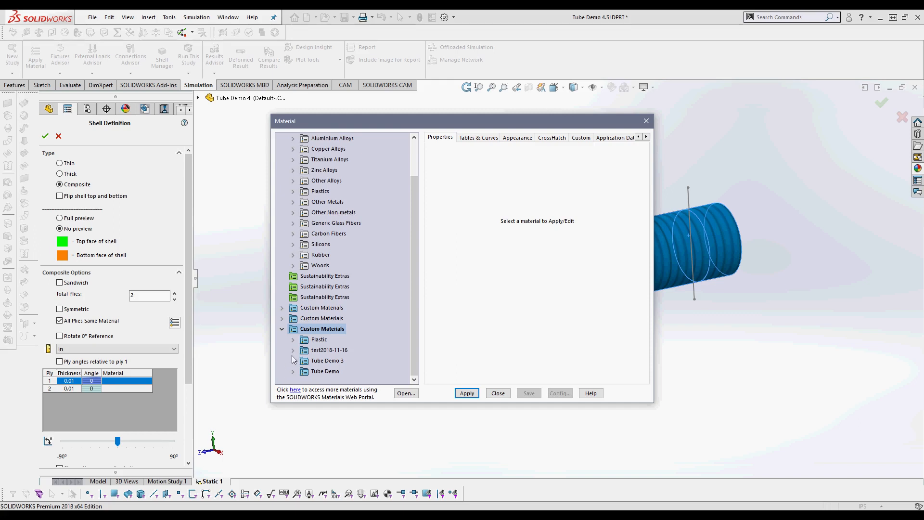
pyautogui.click(293, 371)
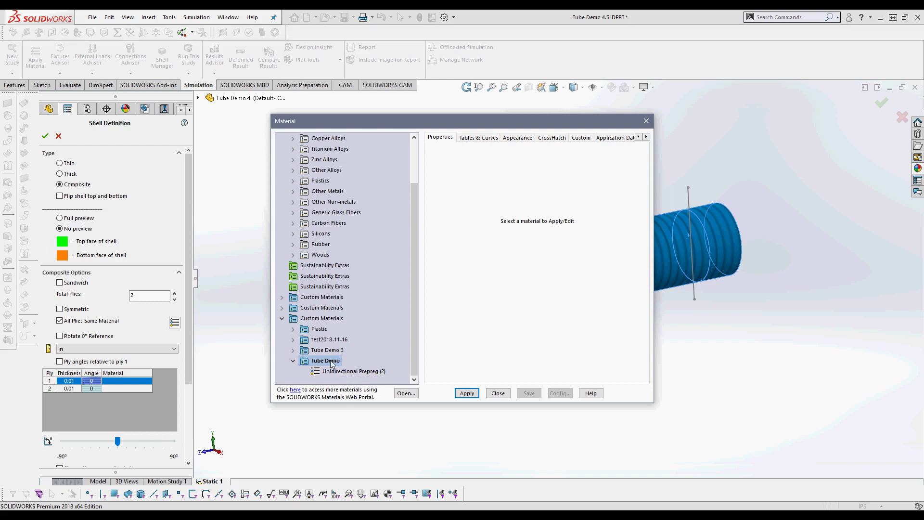
pyautogui.rightClick(318, 320)
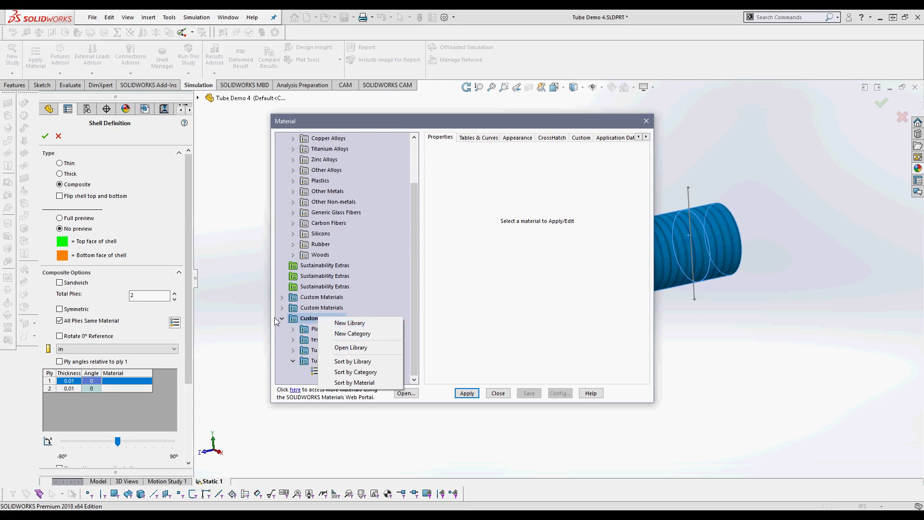
pyautogui.rightClick(313, 330)
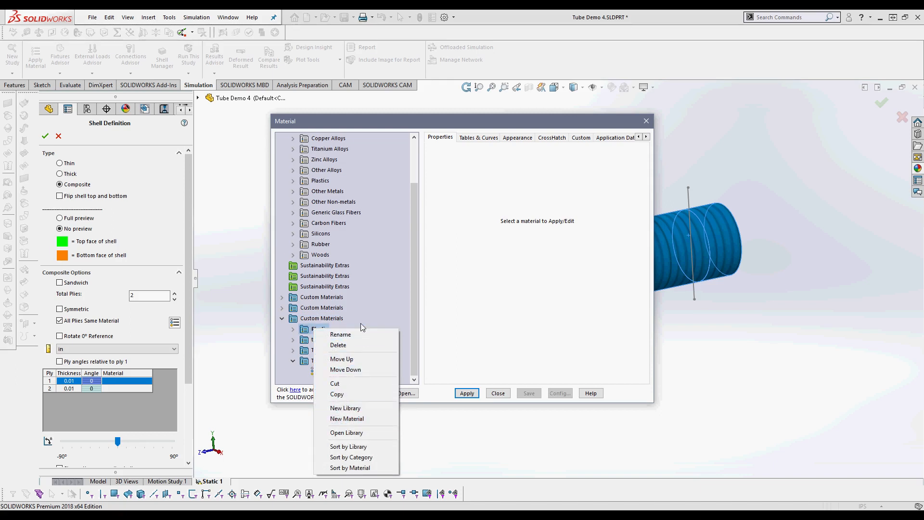
pyautogui.rightClick(381, 295)
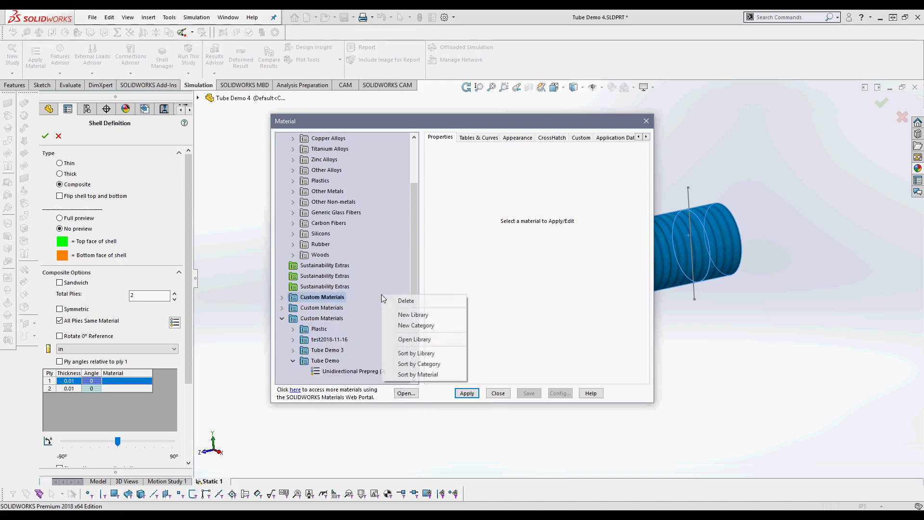
pyautogui.click(352, 371)
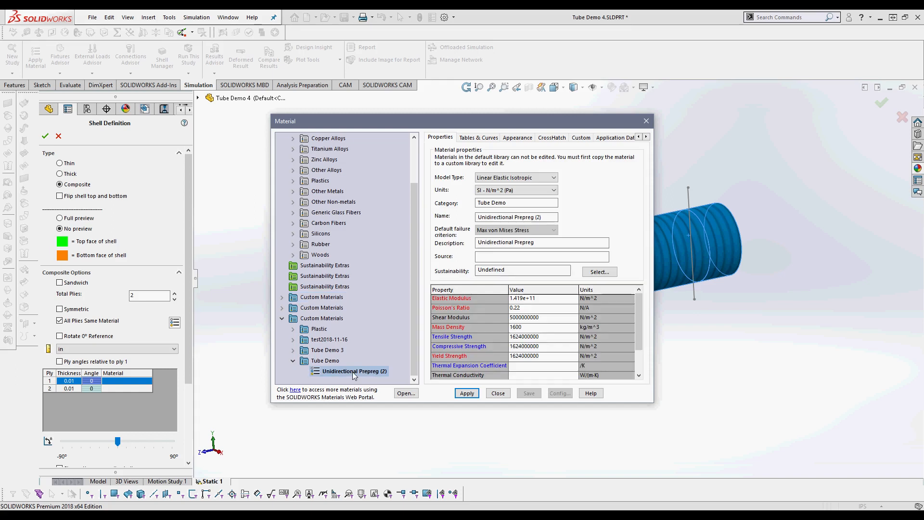
# Step: Change the prepreg's model type to Linear Elastic Orthotropic and apply the material to the plies
pyautogui.click(533, 179)
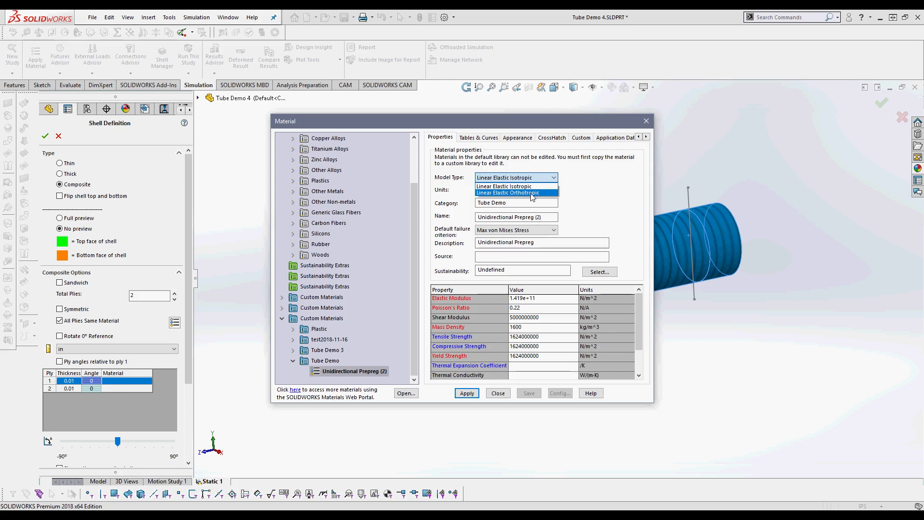
pyautogui.click(529, 193)
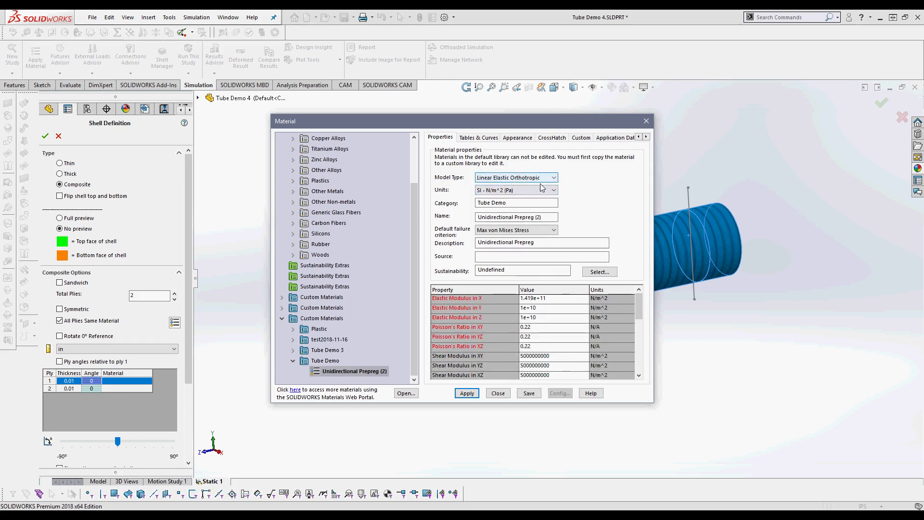
pyautogui.moveTo(640, 301); pyautogui.dragTo(640, 302)
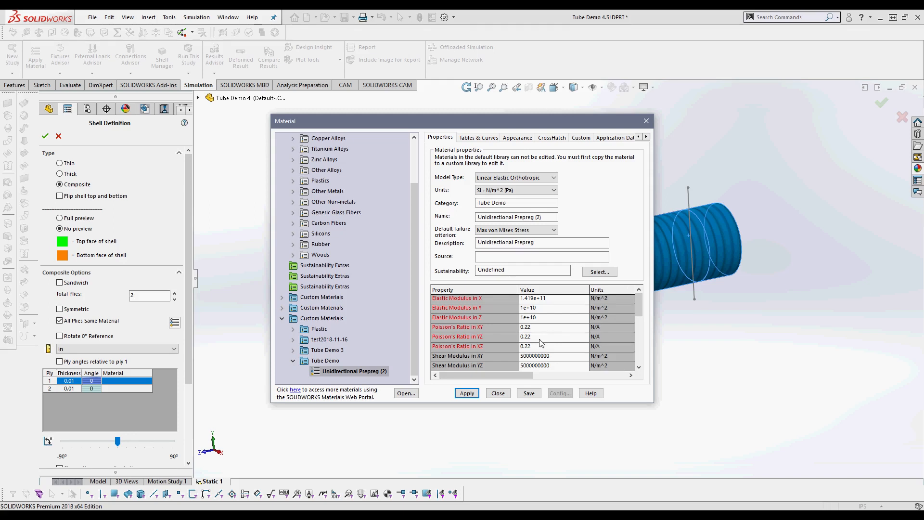
pyautogui.moveTo(640, 301)
pyautogui.mouseDown()
pyautogui.moveTo(643, 339)
pyautogui.moveTo(646, 286)
pyautogui.mouseUp()
pyautogui.click(472, 393)
pyautogui.click(467, 393)
pyautogui.click(505, 395)
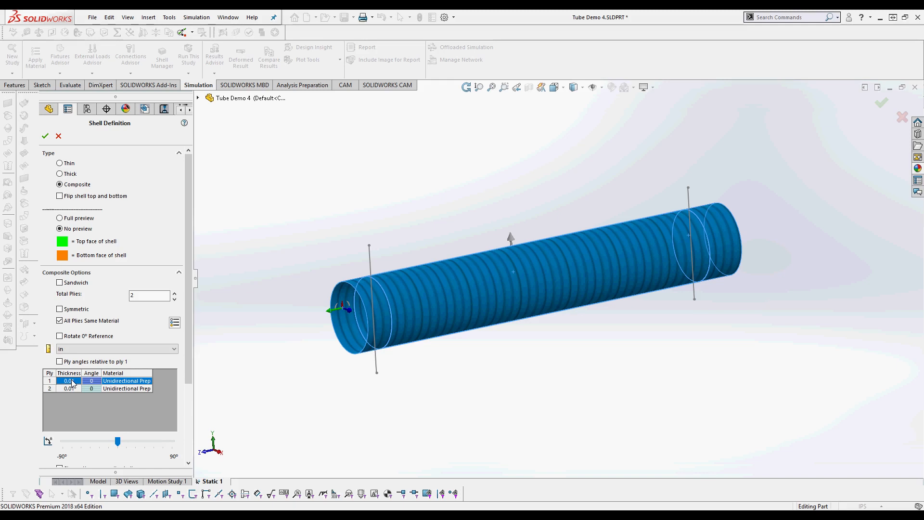
# Step: Set the thickness of ply 1 and ply 2 to 0.13 in
pyautogui.click(72, 380)
pyautogui.click(65, 388)
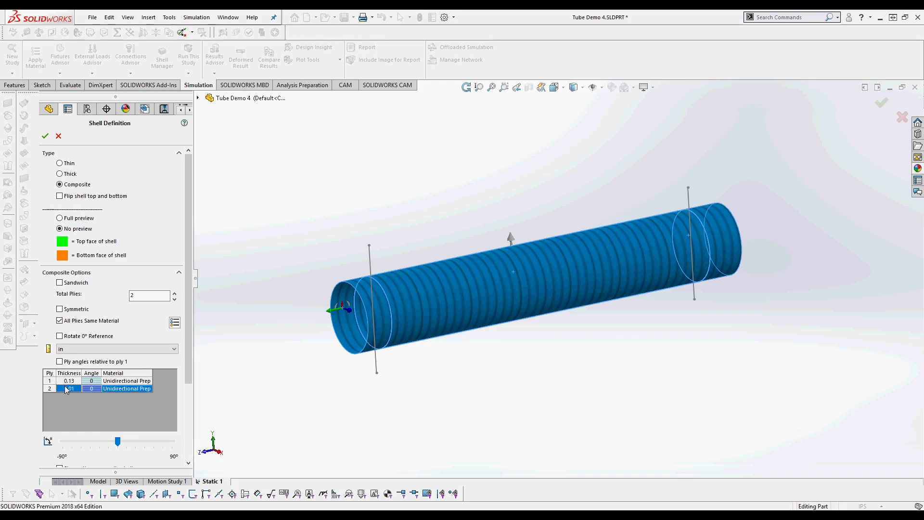
pyautogui.write('0.')
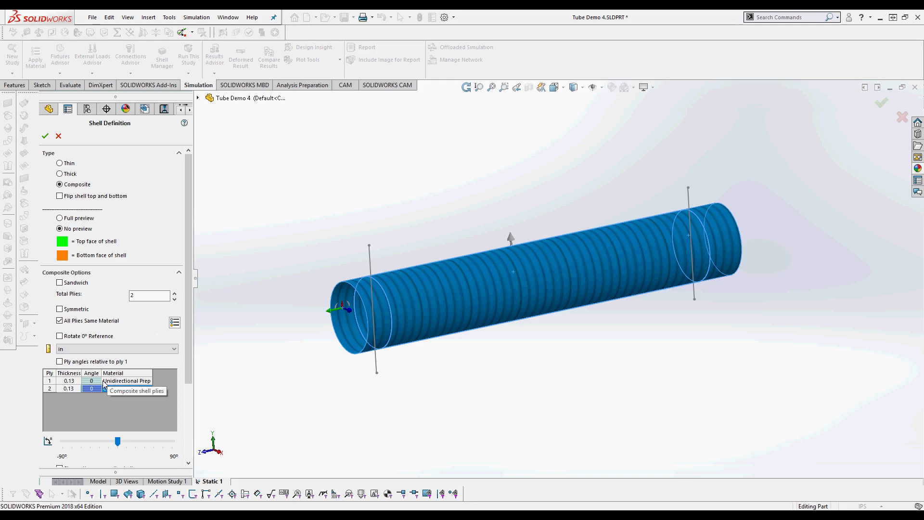
pyautogui.click(92, 401)
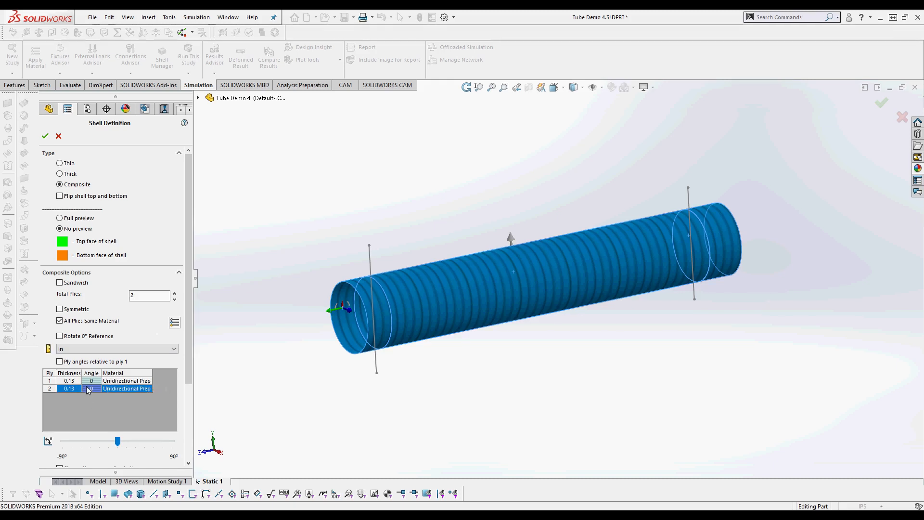
# Step: Increase the composite shell's total plies to 4 and rotate the 0° reference direction
pyautogui.click(174, 293)
pyautogui.click(175, 293)
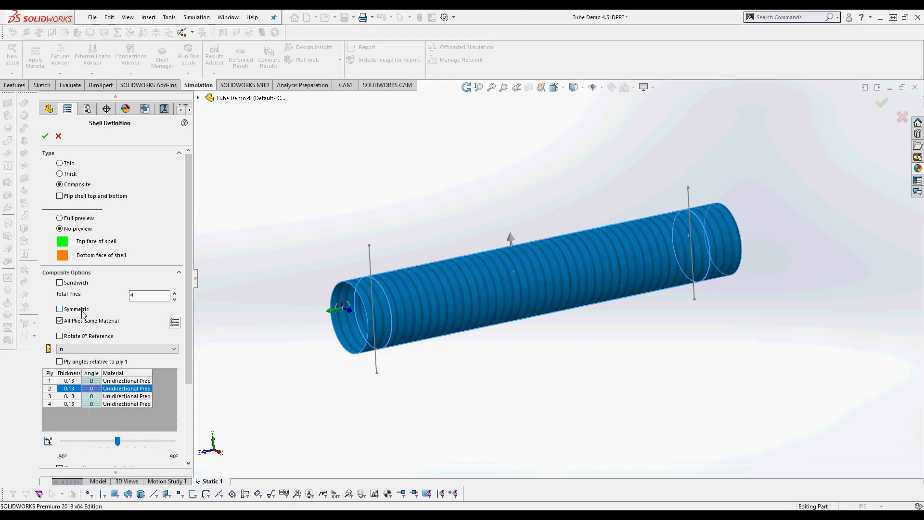
pyautogui.click(92, 381)
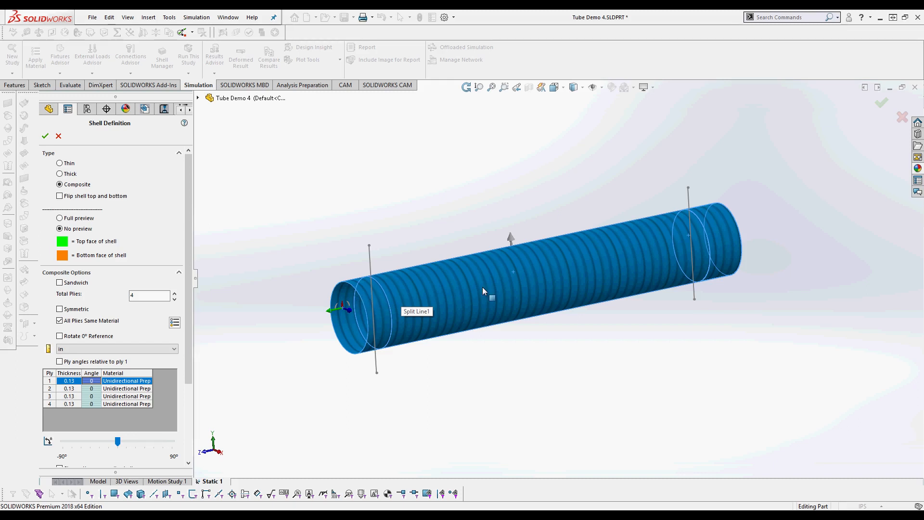
pyautogui.click(60, 336)
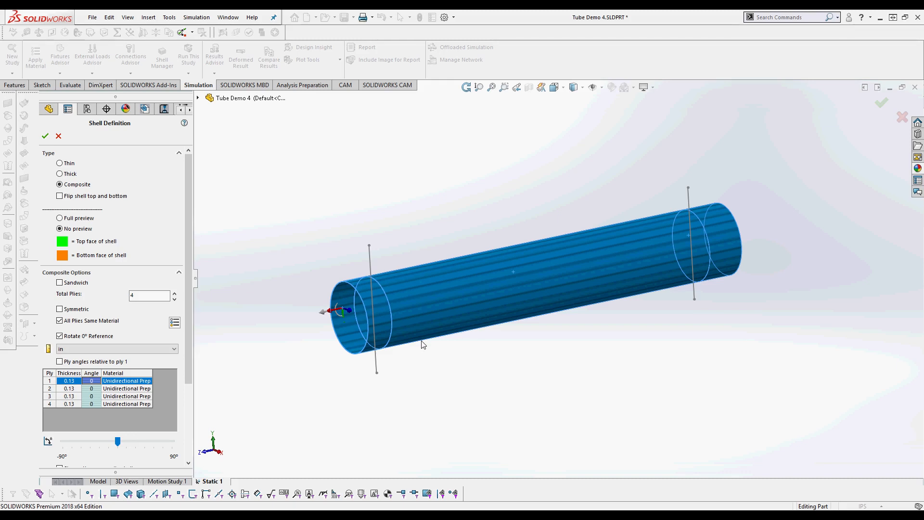
# Step: Set the angles of plies 1 to 4 to 45, -45, 45 and -45 degrees
pyautogui.write('45')
pyautogui.press('Down')
pyautogui.write('-45')
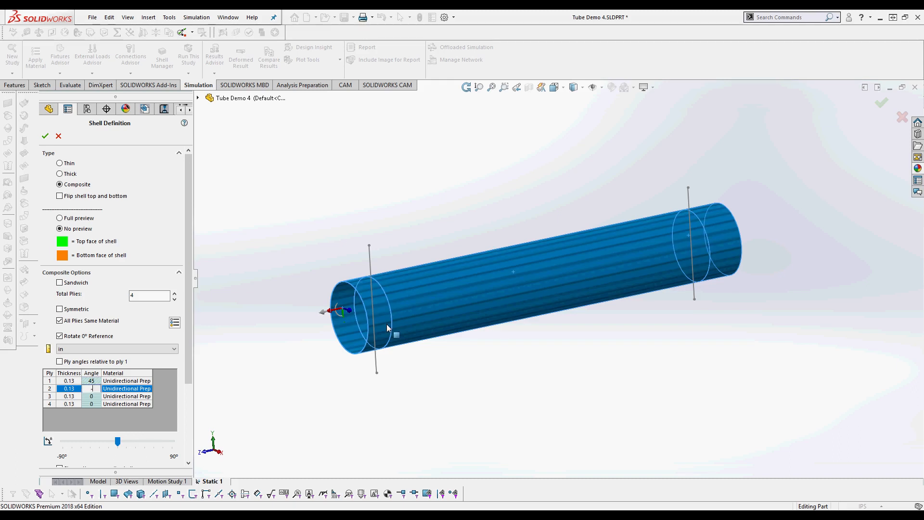
pyautogui.press('Down')
pyautogui.write('45')
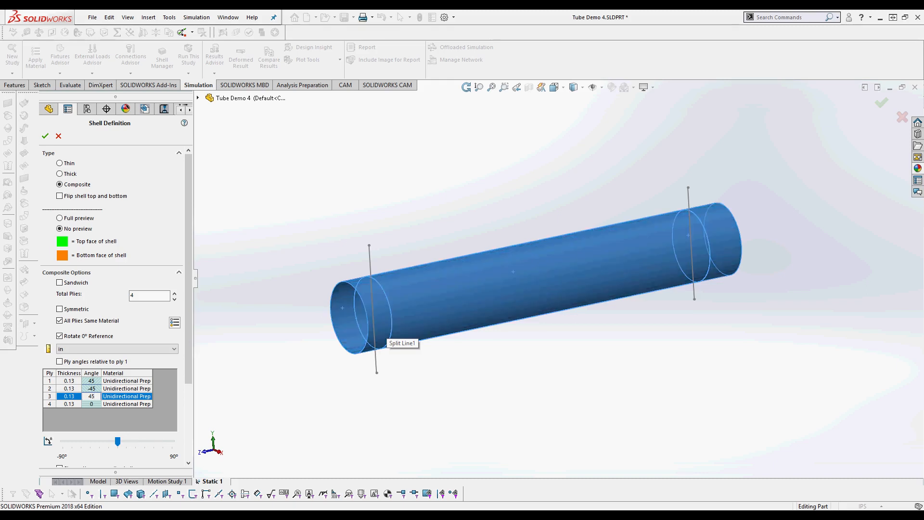
pyautogui.press('Down')
pyautogui.write('-4')
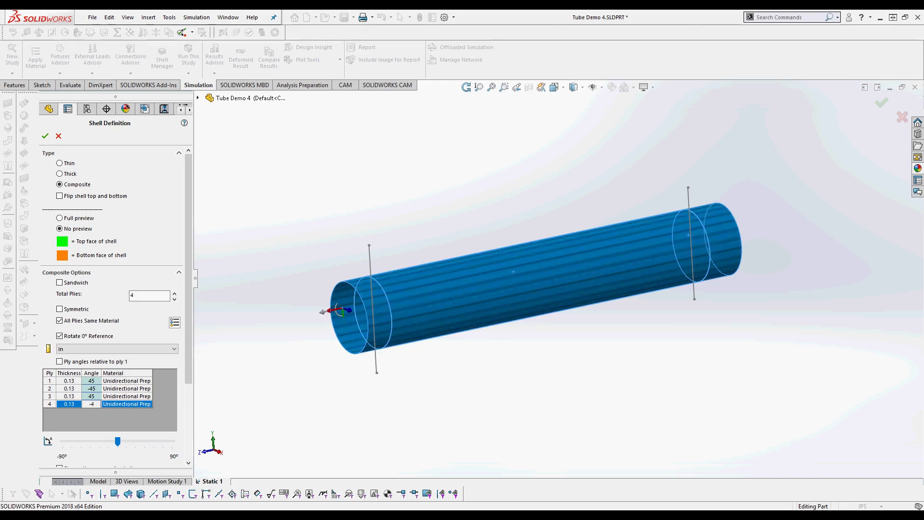
pyautogui.press('Down')
pyautogui.press('Up')
pyautogui.press('Down')
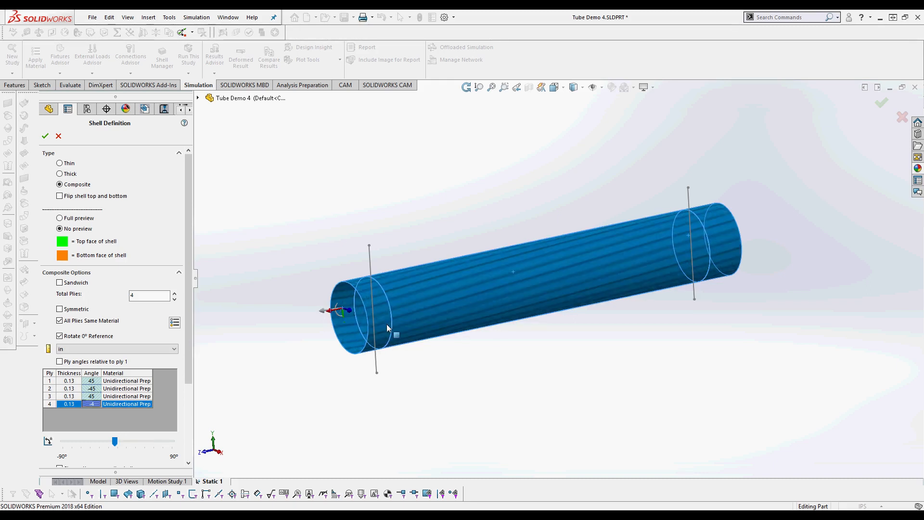
pyautogui.write('-4')
pyautogui.press('Up')
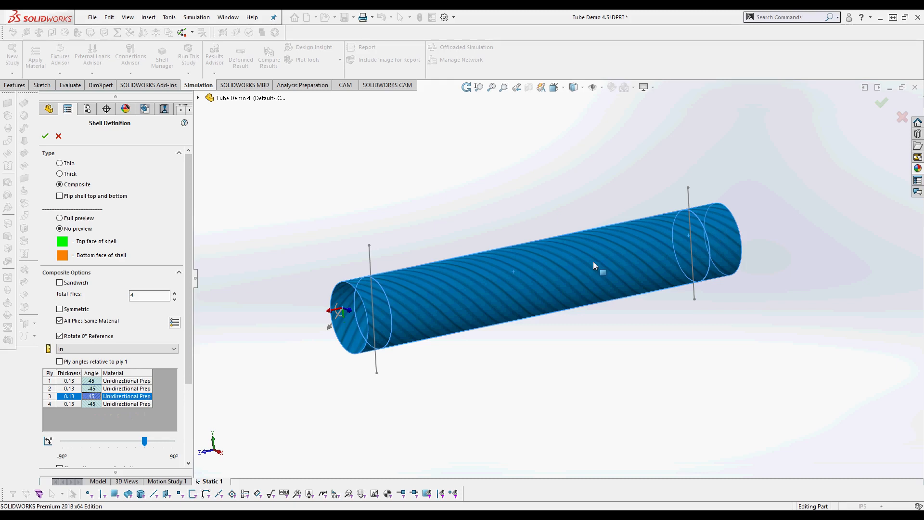
# Step: Check the fibre orientation of the four plies on the tube and accept the shell definition
pyautogui.click(94, 404)
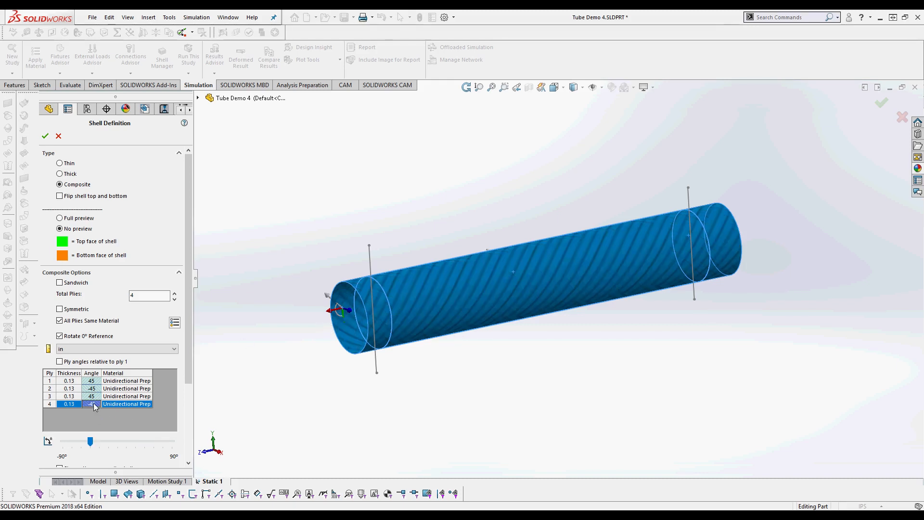
pyautogui.click(92, 389)
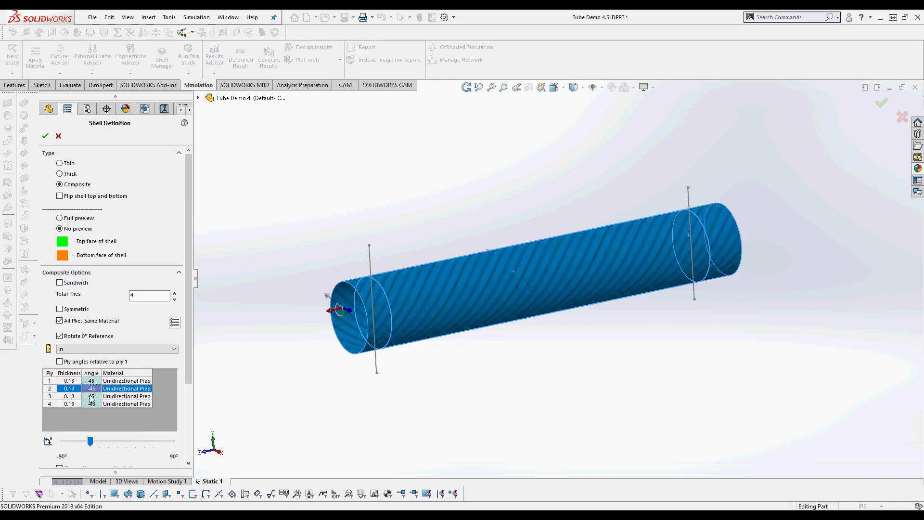
pyautogui.click(91, 396)
pyautogui.click(94, 382)
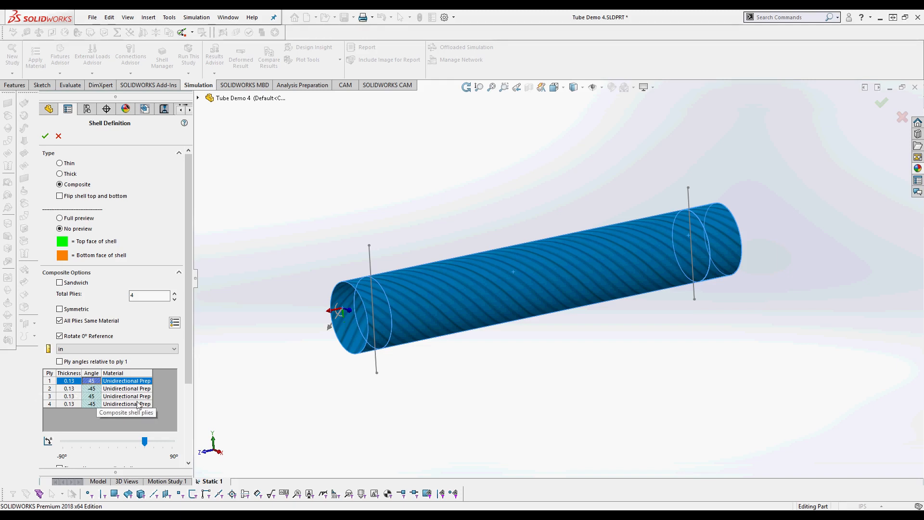
pyautogui.click(45, 136)
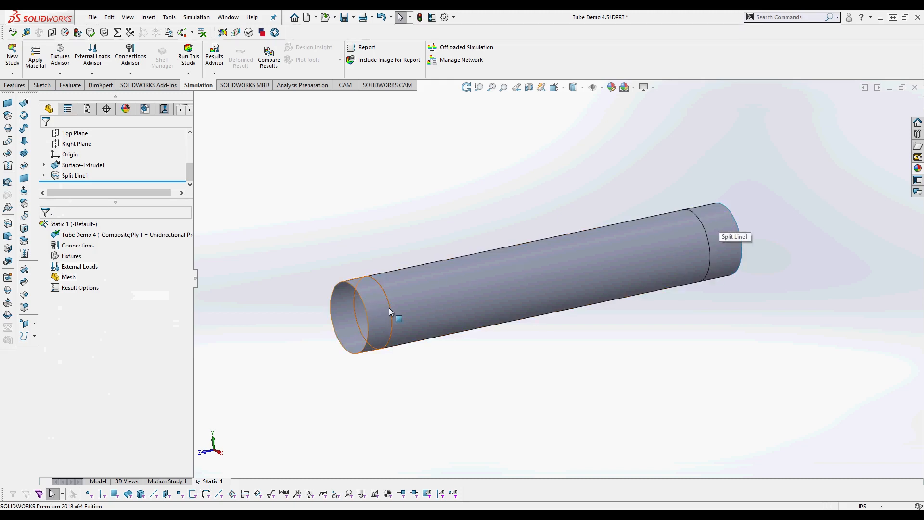
# Step: Add a Fixed Geometry fixture to the split band face at the tube's far end
pyautogui.rightClick(67, 259)
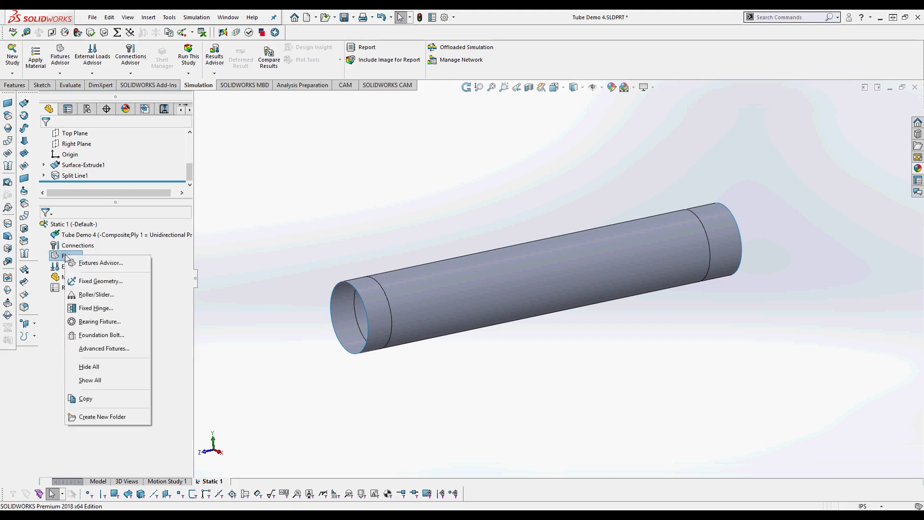
pyautogui.click(91, 284)
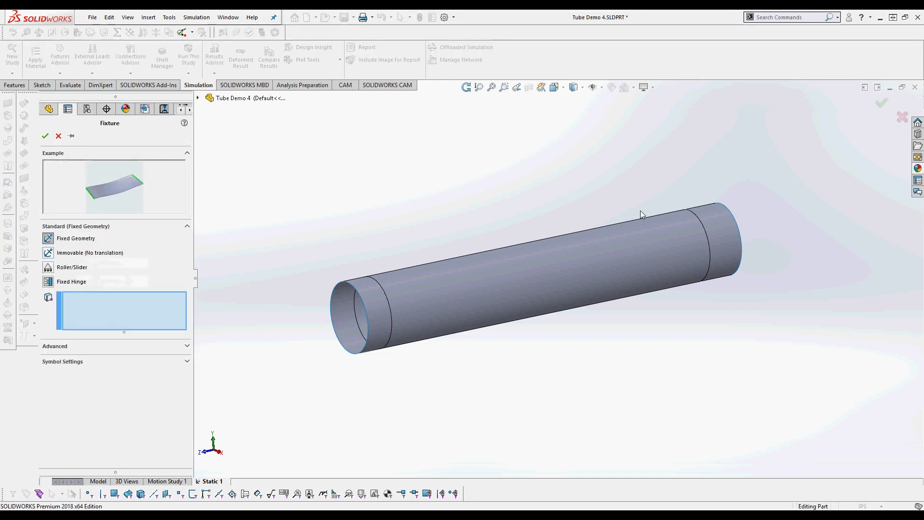
pyautogui.click(717, 219)
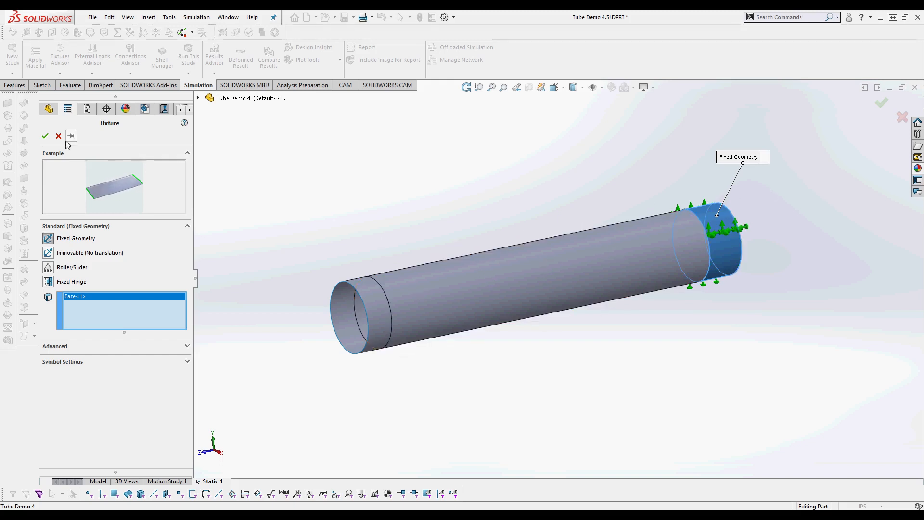
pyautogui.click(46, 138)
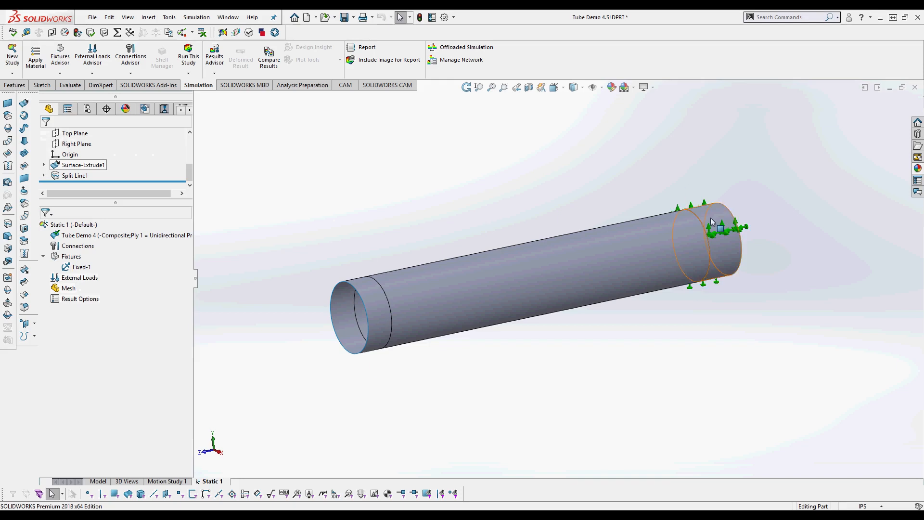
# Step: Start a direct-transfer remote load on the split band face at the tube's unfixed end
pyautogui.rightClick(69, 280)
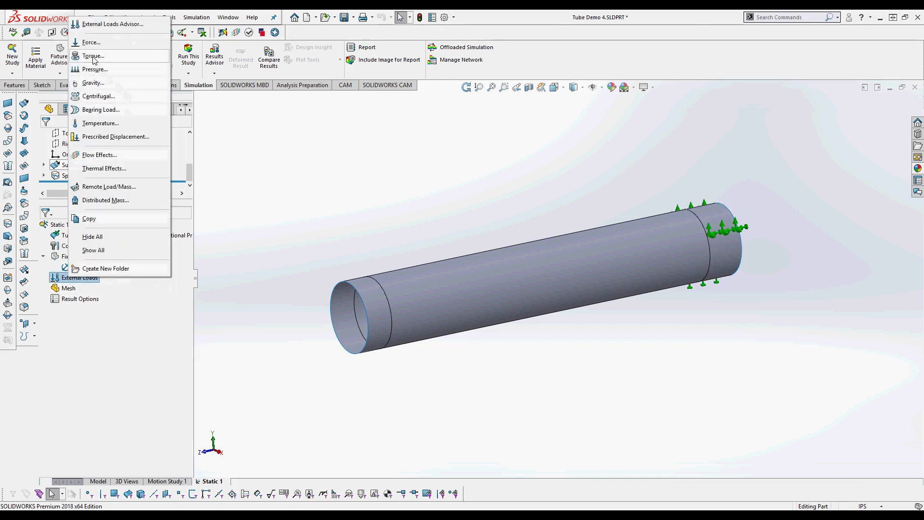
pyautogui.click(109, 187)
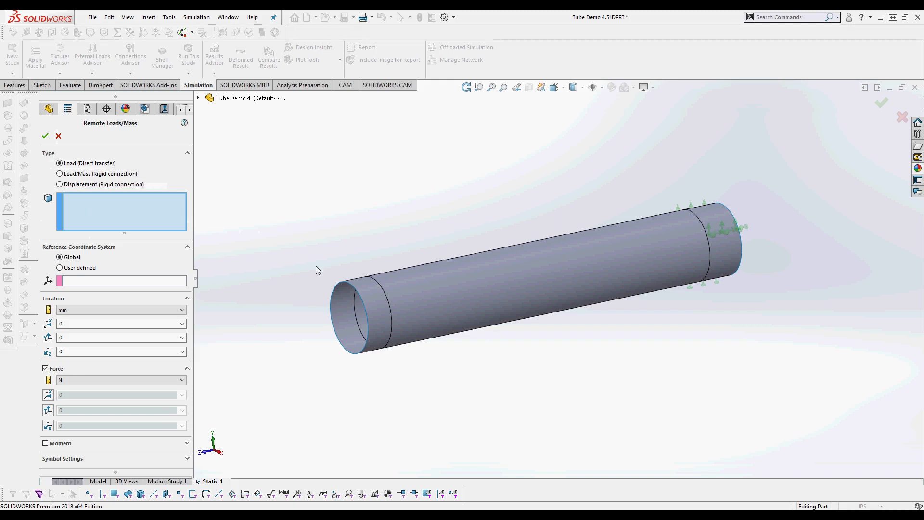
pyautogui.click(347, 306)
pyautogui.moveTo(416, 304); pyautogui.dragTo(522, 285, button='middle')
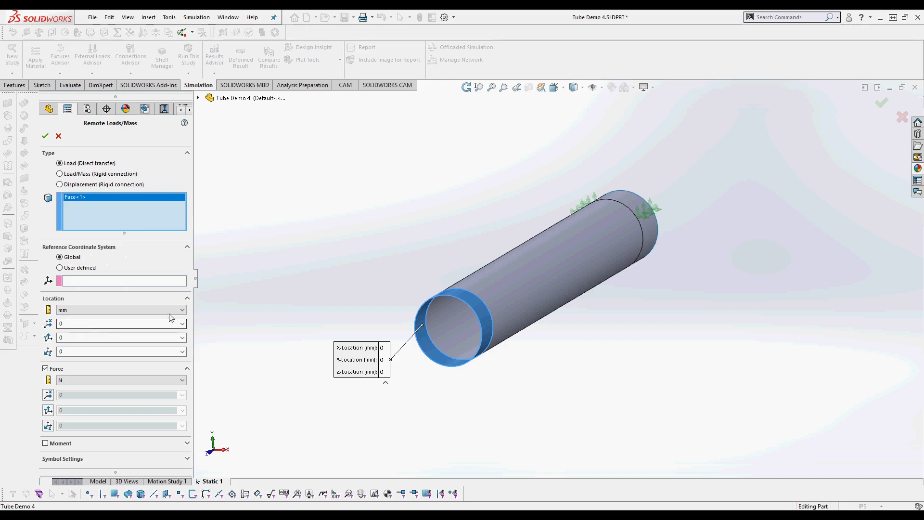
pyautogui.moveTo(645, 212); pyautogui.dragTo(693, 199, button='middle')
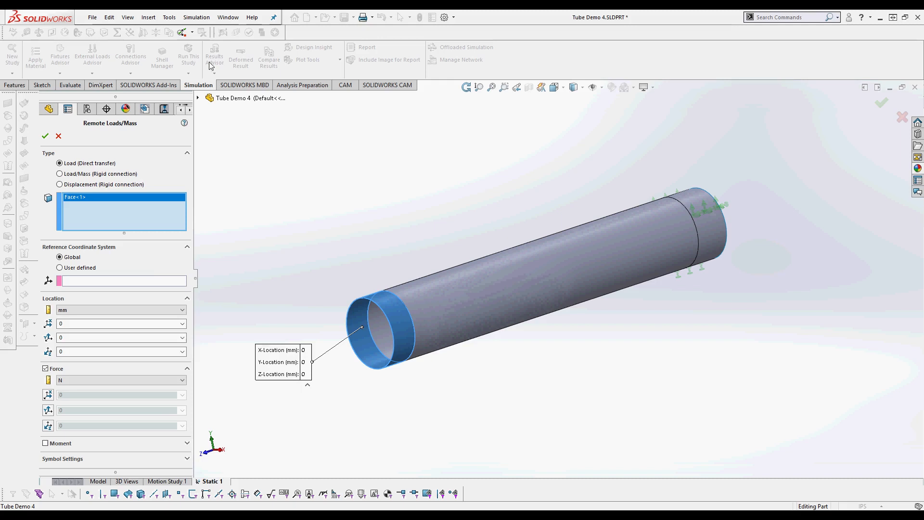
# Step: Set the remote load's location to X -150mm and Z 300mm in the global coordinate system
pyautogui.click(197, 98)
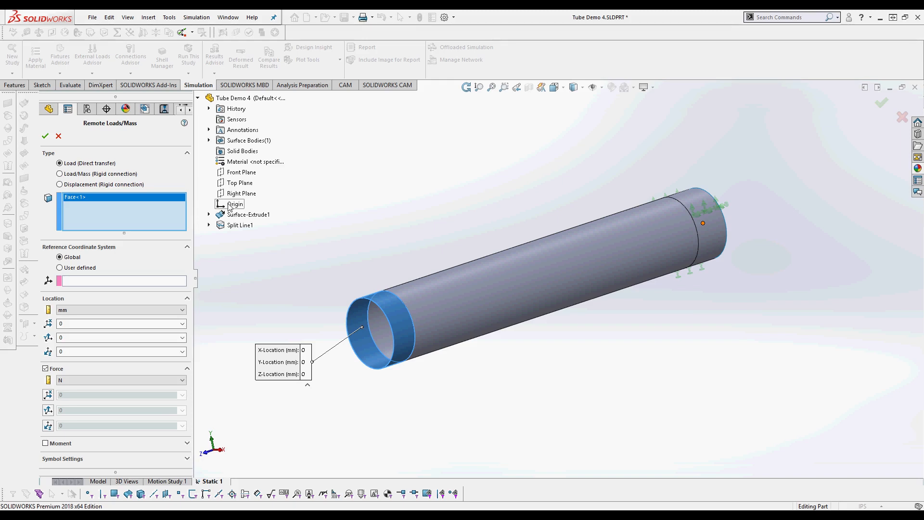
pyautogui.click(88, 323)
pyautogui.click(92, 350)
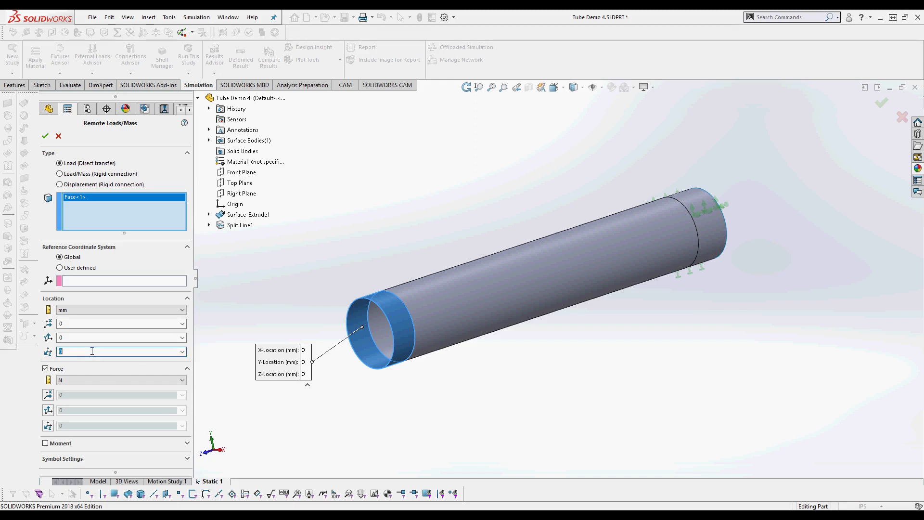
pyautogui.write('300')
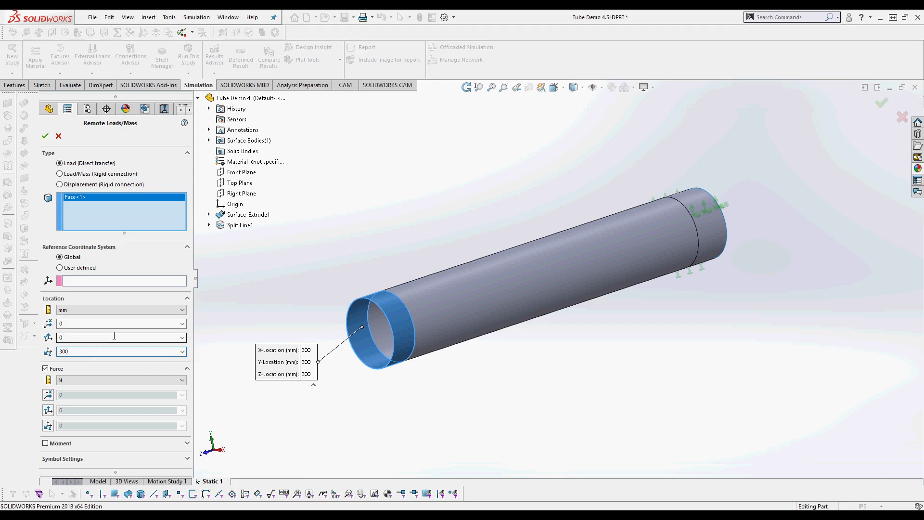
pyautogui.write('mm')
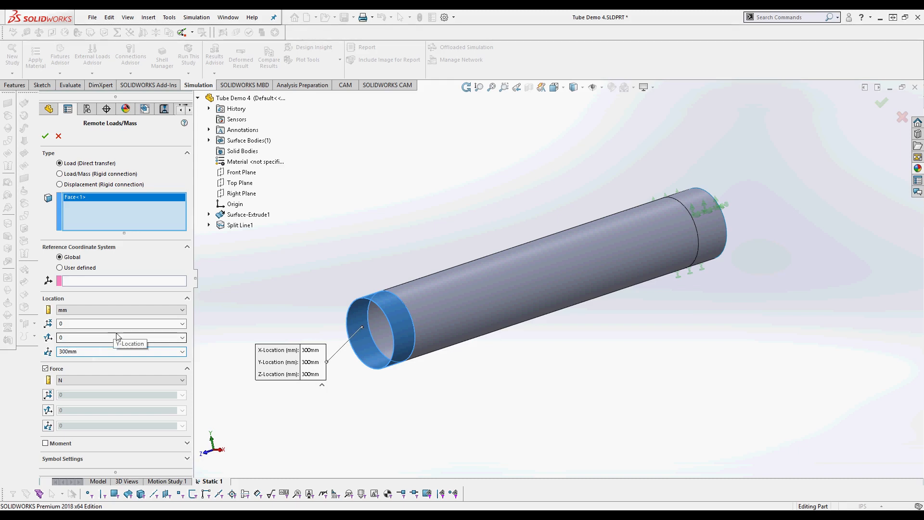
pyautogui.click(98, 338)
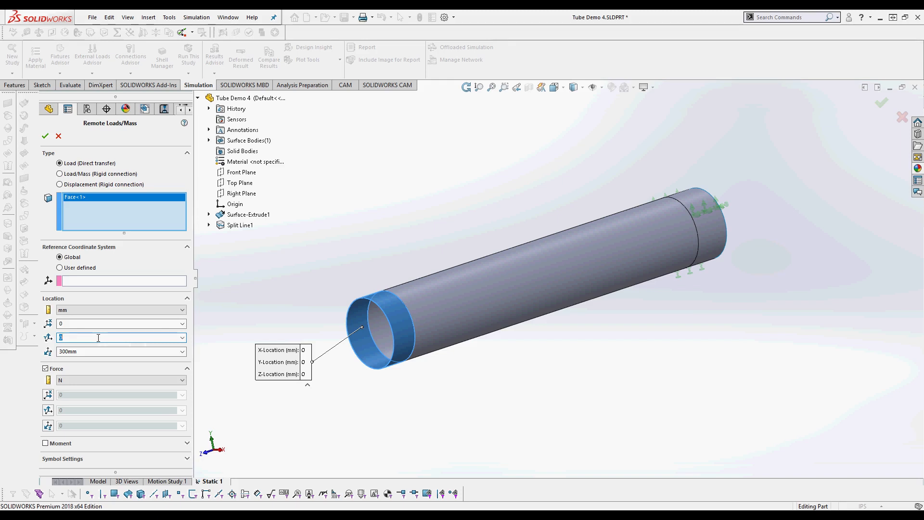
pyautogui.click(87, 324)
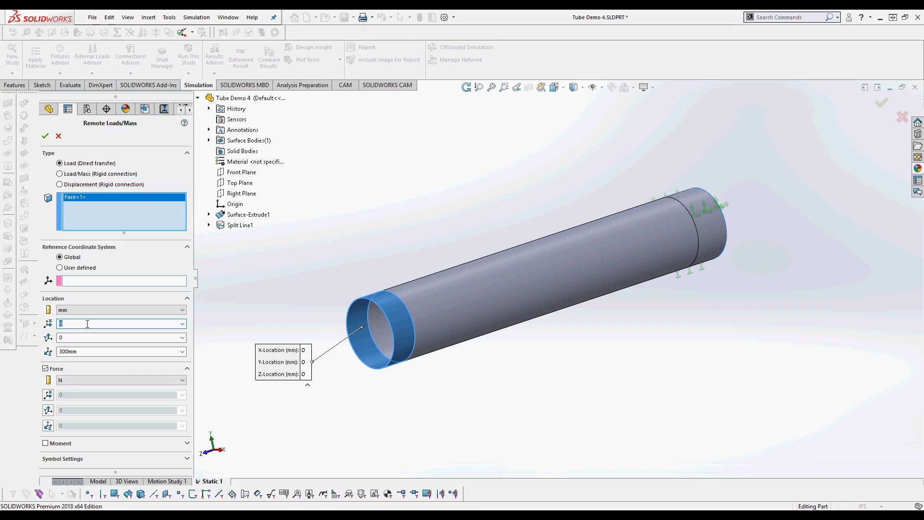
pyautogui.write('150mm')
pyautogui.click(74, 337)
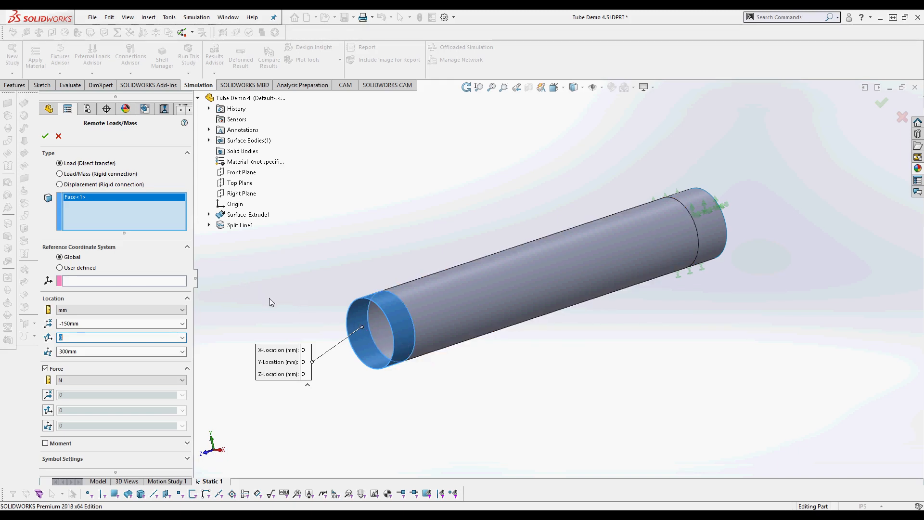
# Step: Enable the remote load's Y-direction force, enter 500N and try to accept the load
pyautogui.moveTo(308, 317); pyautogui.dragTo(349, 311, button='middle')
pyautogui.click(47, 412)
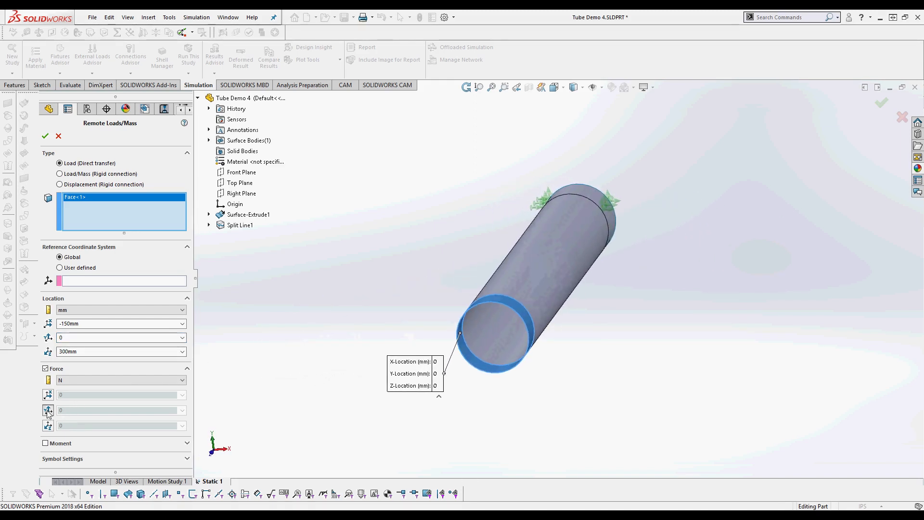
pyautogui.click(69, 409)
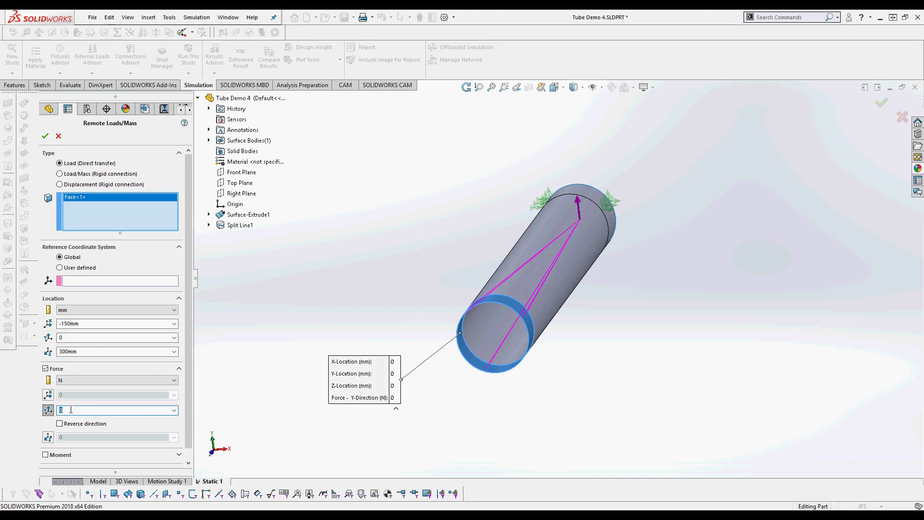
pyautogui.write('00')
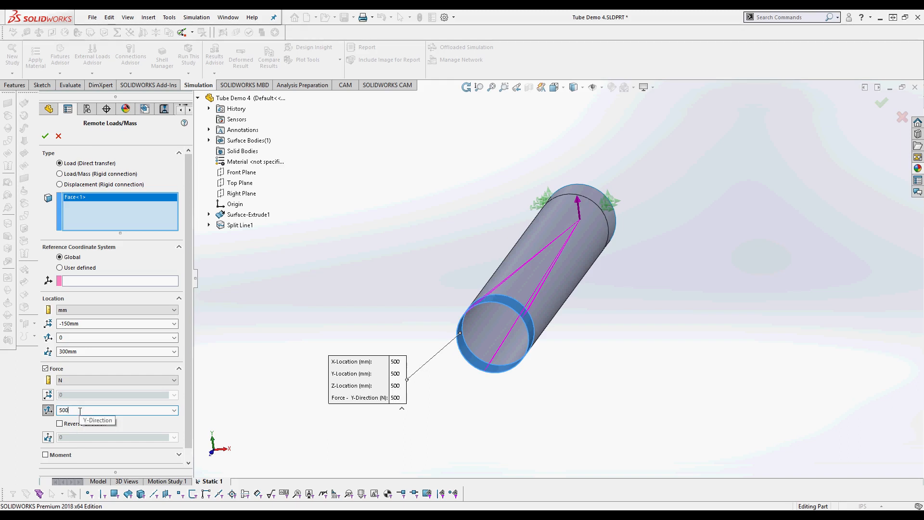
pyautogui.write('N')
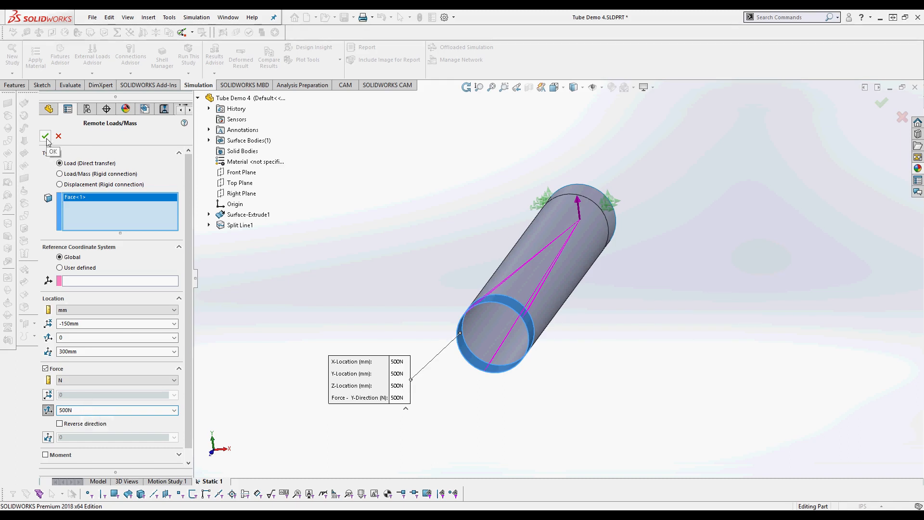
pyautogui.moveTo(524, 326); pyautogui.dragTo(498, 331, button='middle')
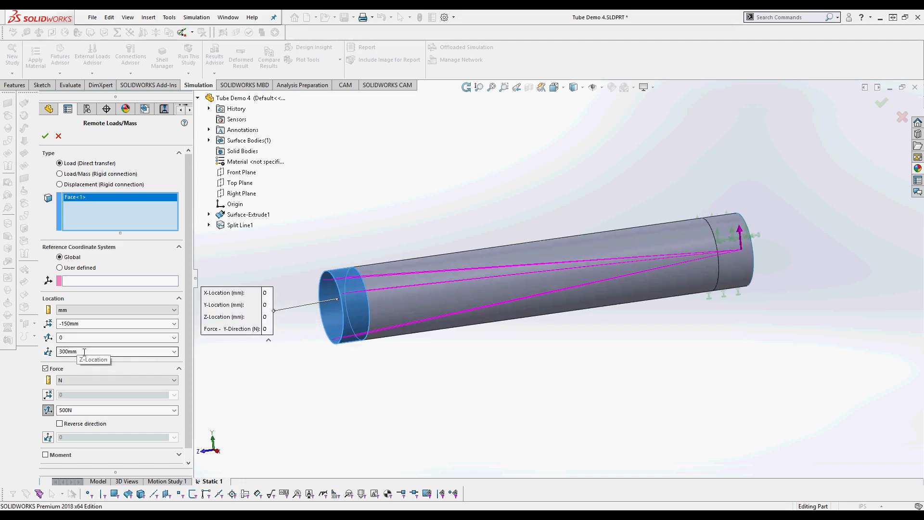
pyautogui.click(45, 136)
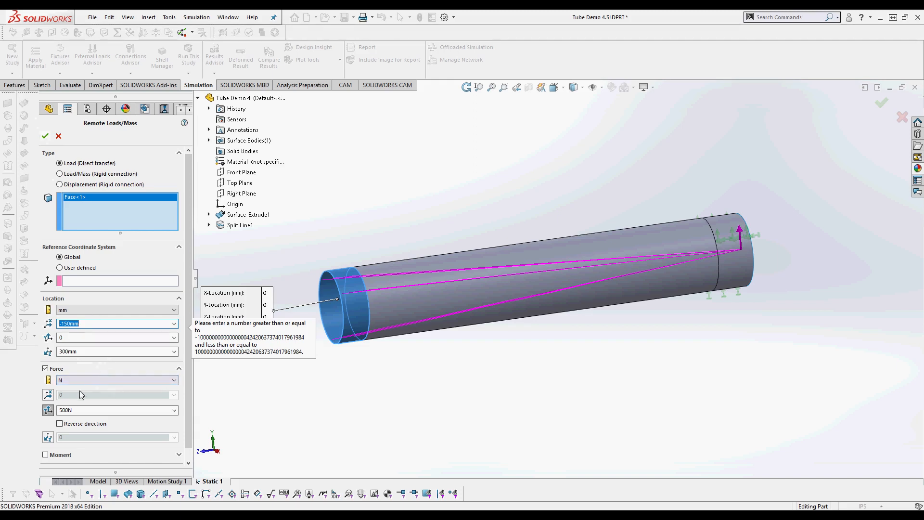
# Step: Re-enter the remote load's location as X -150 and Z 300 in millimetres, without unit suffixes
pyautogui.moveTo(412, 332); pyautogui.dragTo(306, 333, button='middle')
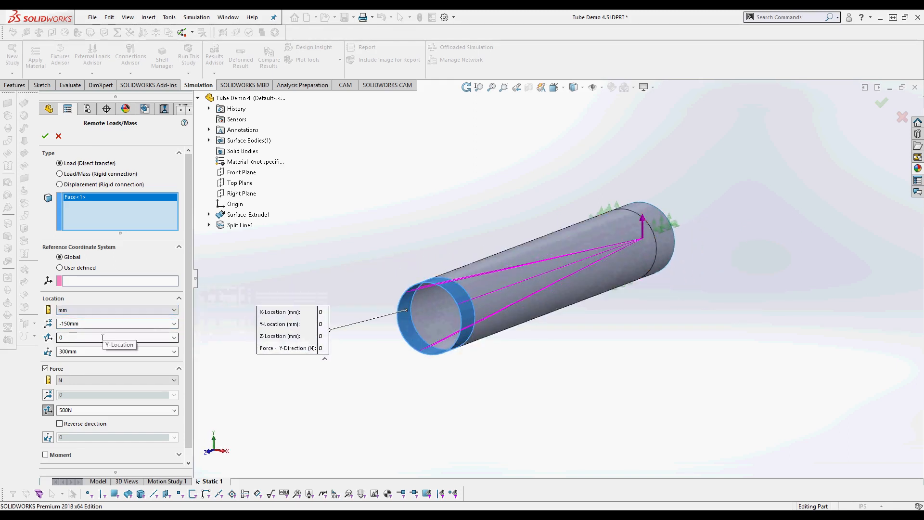
pyautogui.doubleClick(83, 339)
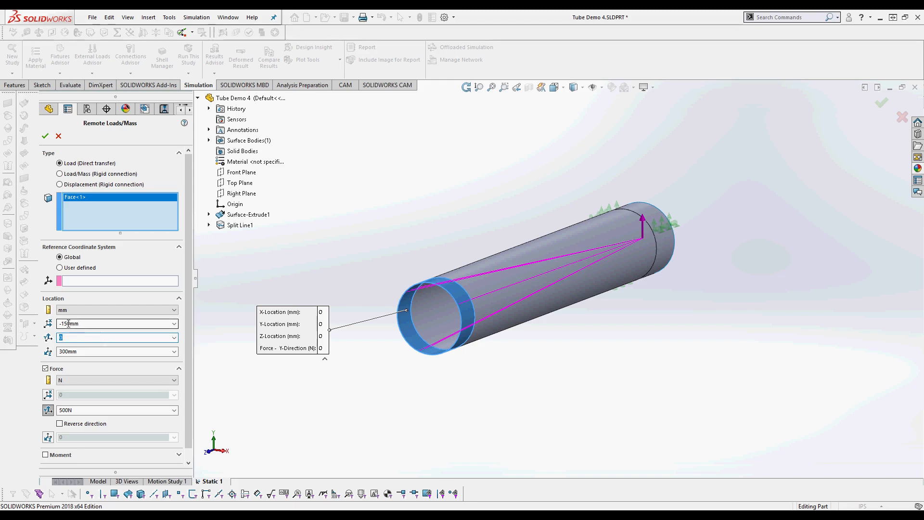
pyautogui.click(62, 324)
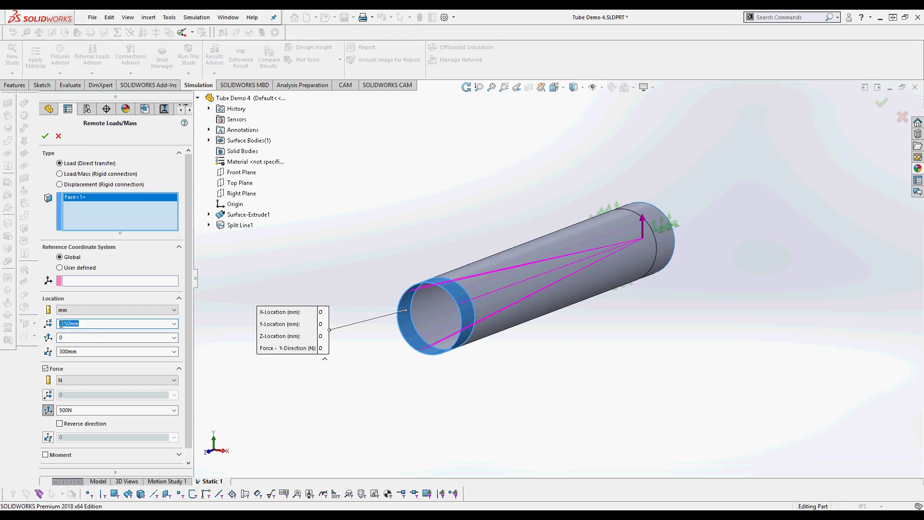
pyautogui.click(84, 323)
pyautogui.press('BackSpace')
pyautogui.press('BackSpace')
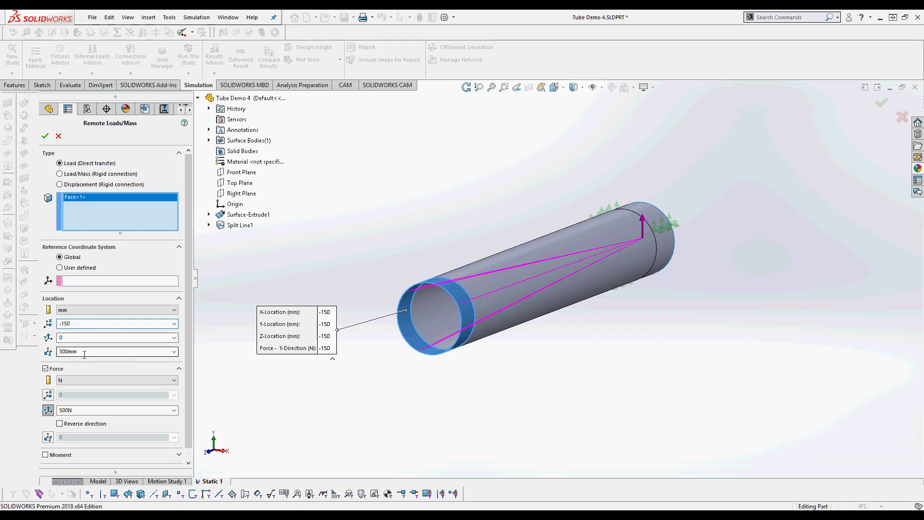
pyautogui.click(83, 352)
pyautogui.press('BackSpace')
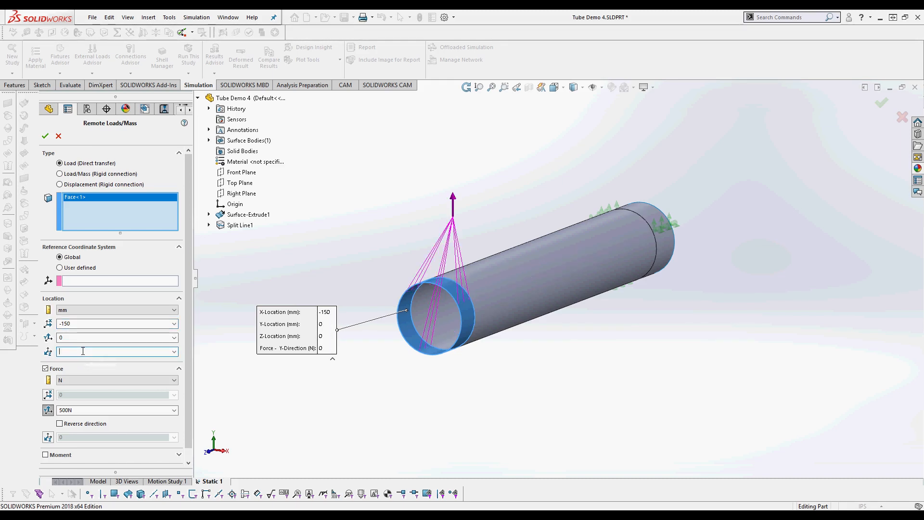
pyautogui.write('300')
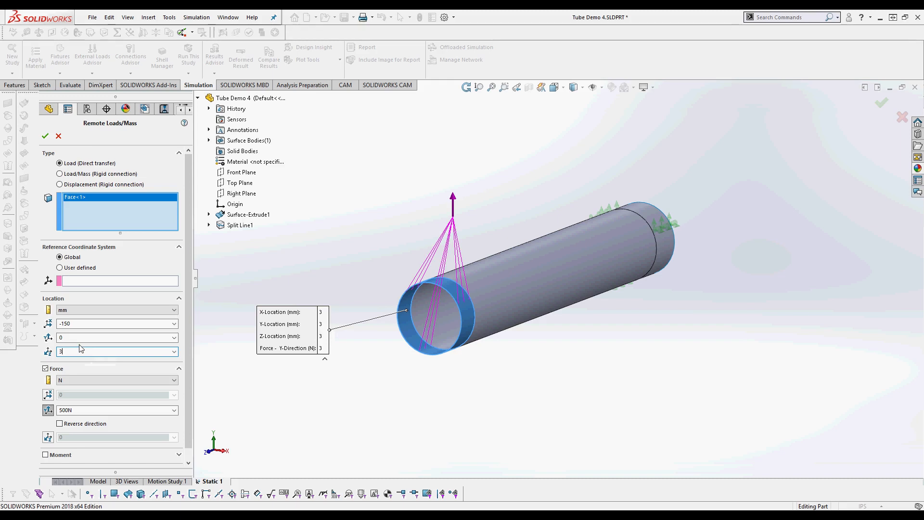
# Step: Re-enter the remote load's Y-direction force as 500 N and accept the load
pyautogui.click(80, 409)
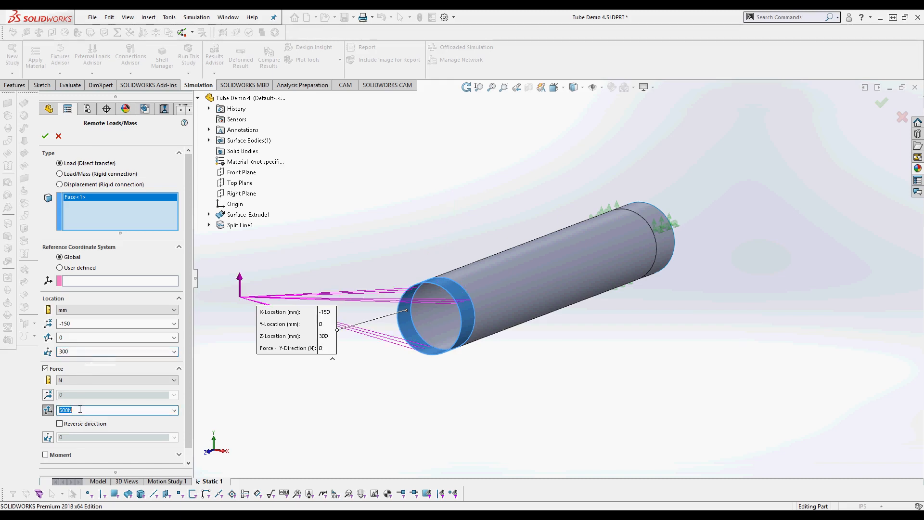
pyautogui.write('500')
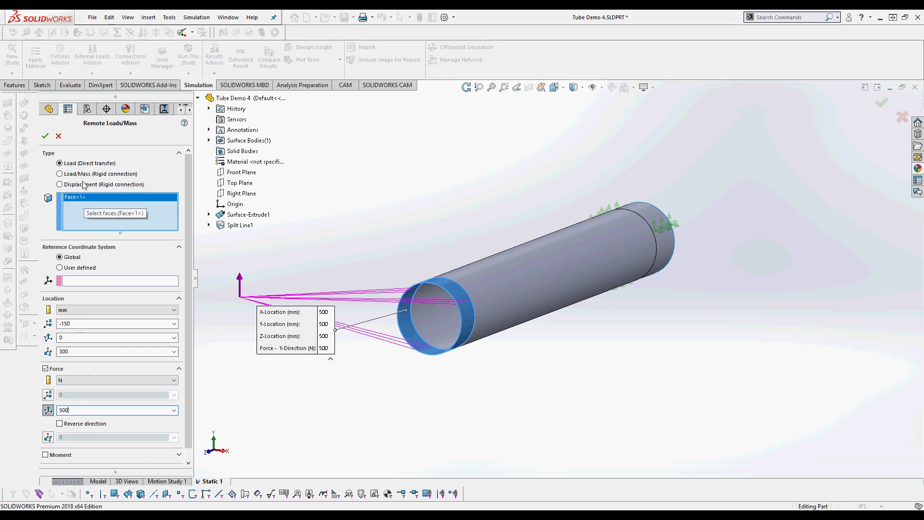
pyautogui.click(96, 352)
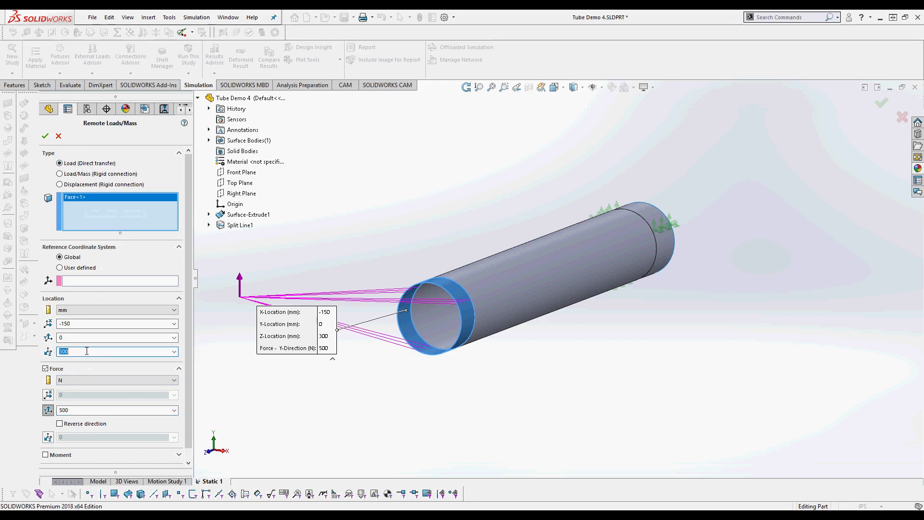
pyautogui.click(44, 137)
# Step: Examine the remote load's offset application point, its force direction and its connection to the tube's free end
pyautogui.moveTo(390, 284)
pyautogui.mouseDown(button='middle')
pyautogui.moveTo(397, 290)
pyautogui.moveTo(330, 295)
pyautogui.moveTo(385, 270)
pyautogui.moveTo(403, 279)
pyautogui.moveTo(388, 306)
pyautogui.moveTo(400, 276)
pyautogui.mouseUp(button='middle')
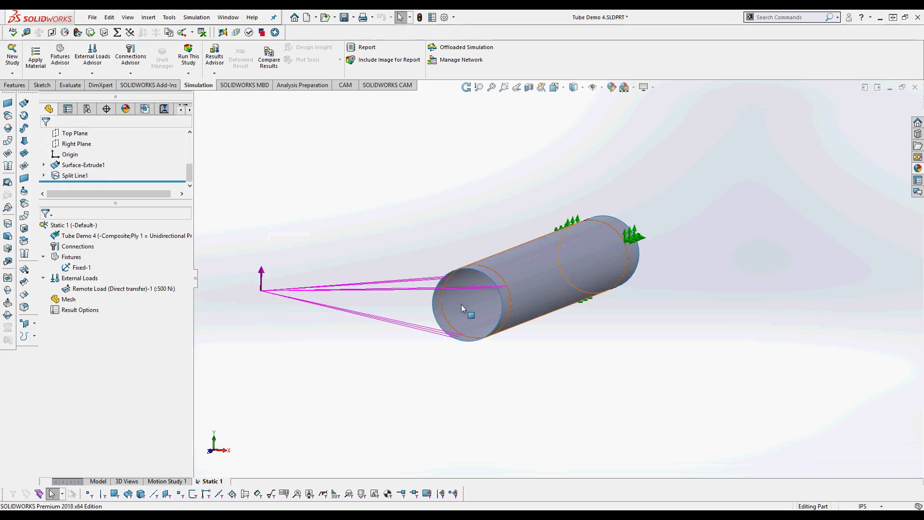
pyautogui.click(494, 311)
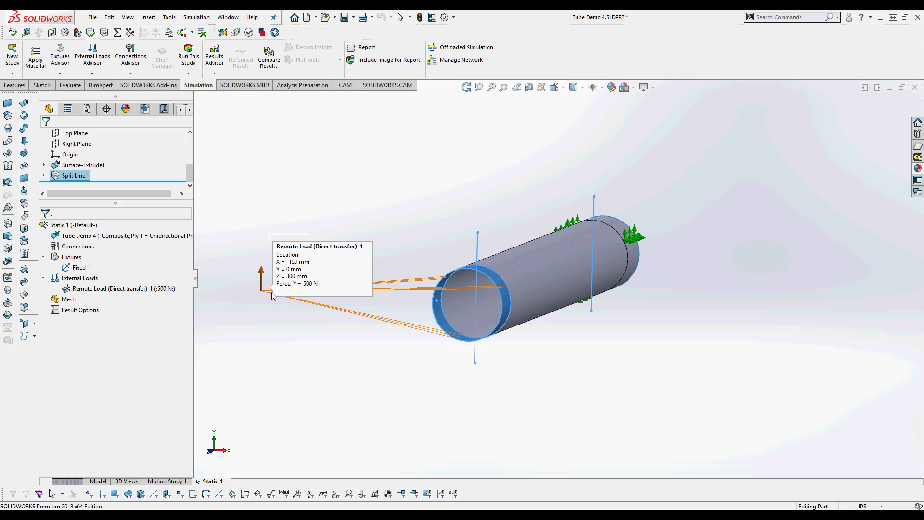
pyautogui.moveTo(264, 293); pyautogui.dragTo(258, 316, button='middle')
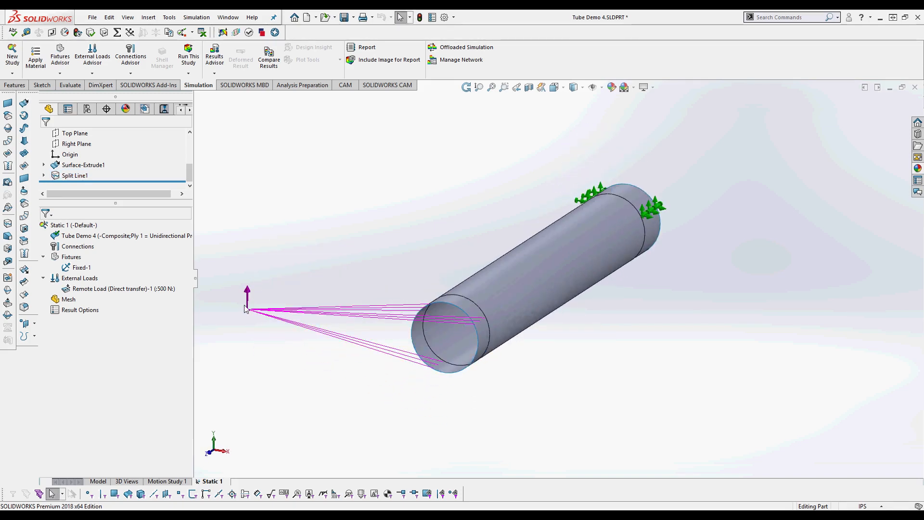
pyautogui.click(248, 311)
pyautogui.moveTo(247, 294)
pyautogui.click(248, 293)
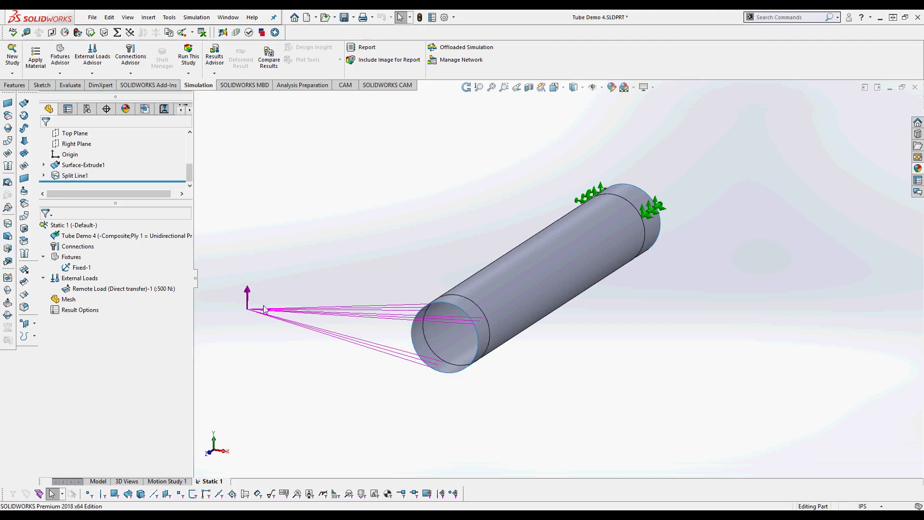
pyautogui.moveTo(247, 295); pyautogui.dragTo(364, 316, button='middle')
pyautogui.click(364, 315)
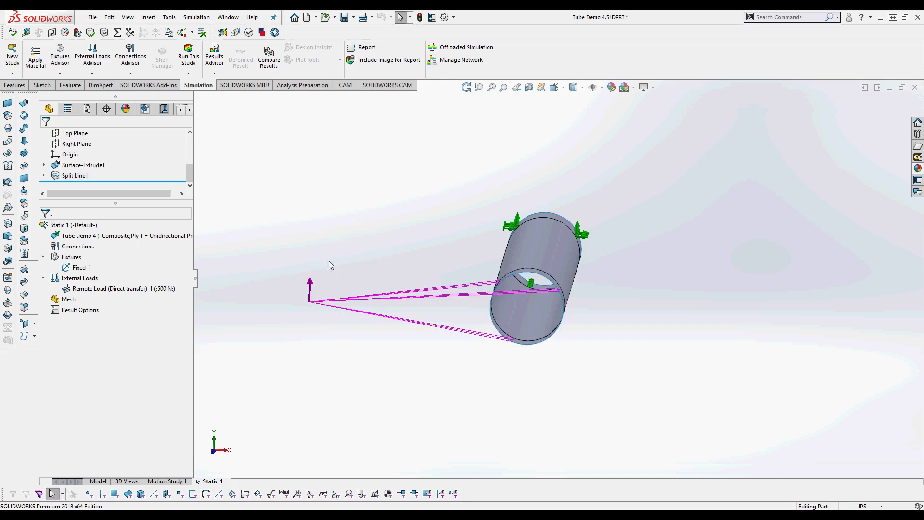
pyautogui.moveTo(367, 293)
pyautogui.mouseDown(button='middle')
pyautogui.moveTo(361, 274)
pyautogui.moveTo(365, 295)
pyautogui.mouseUp(button='middle')
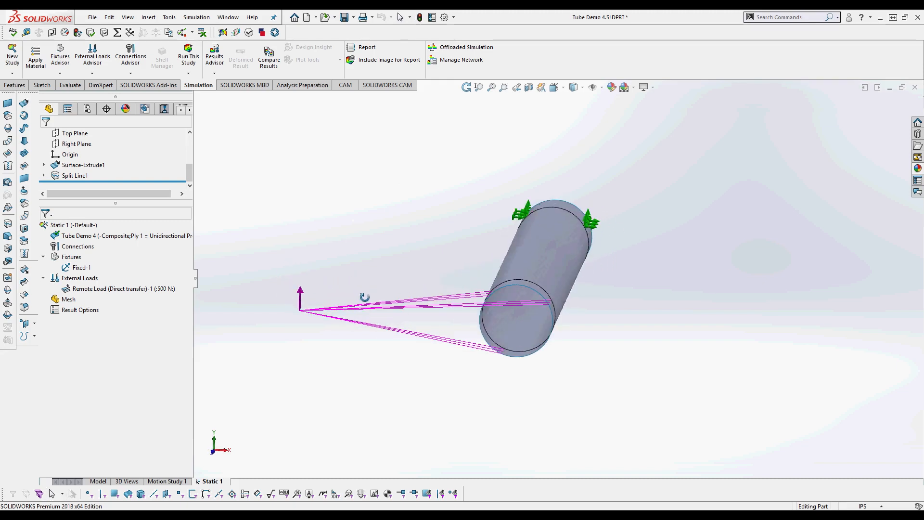
pyautogui.moveTo(437, 284); pyautogui.dragTo(411, 296, button='middle')
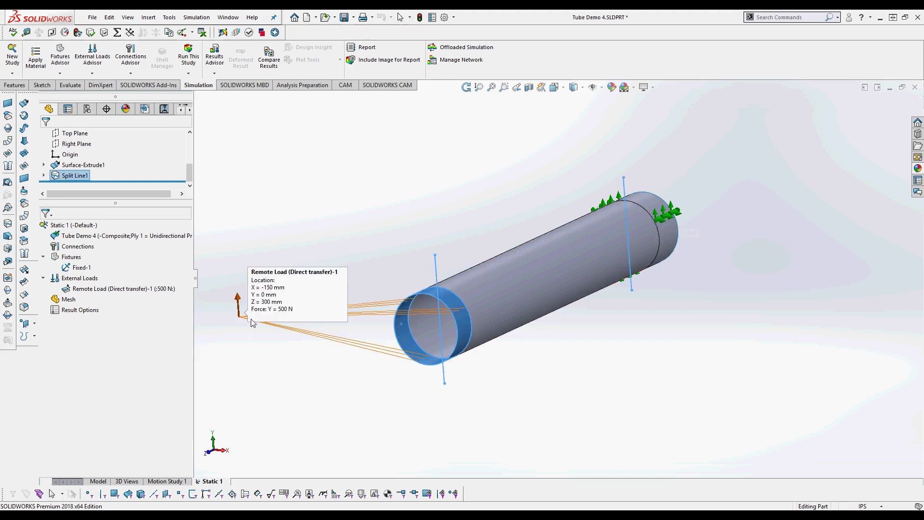
# Step: Start creating the study's mesh with custom mesh parameters enabled and the units set to mm
pyautogui.rightClick(70, 302)
pyautogui.click(120, 109)
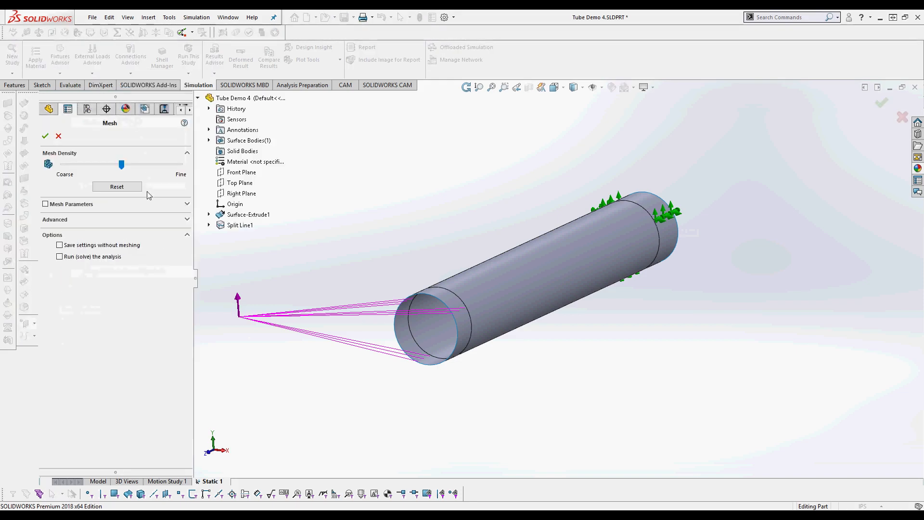
pyautogui.click(46, 204)
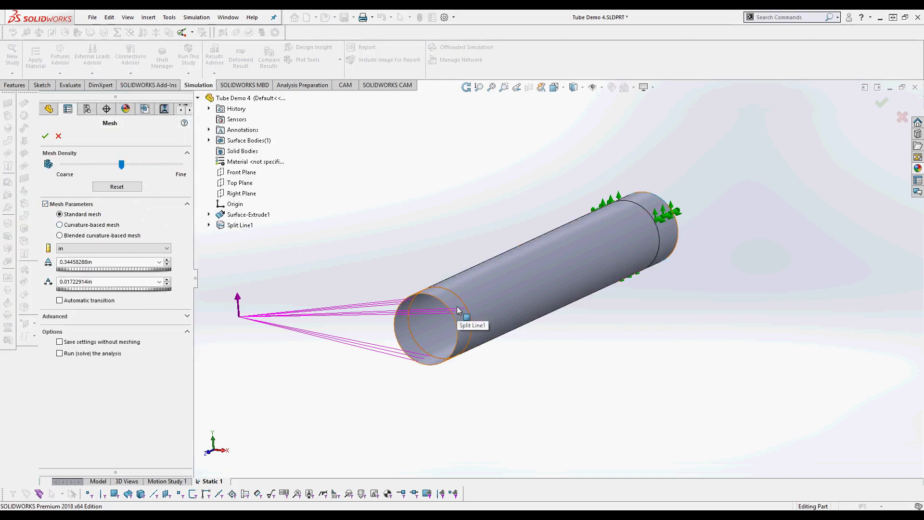
pyautogui.moveTo(610, 325); pyautogui.dragTo(570, 349, button='middle')
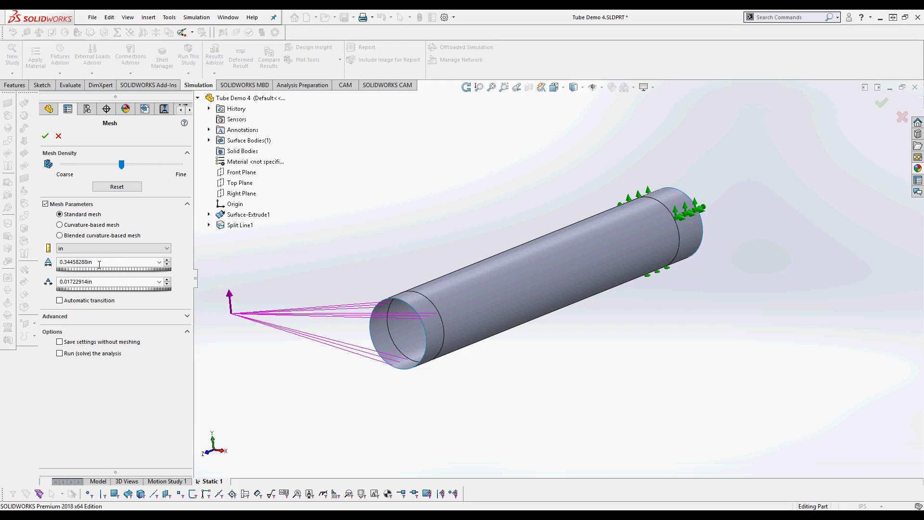
pyautogui.doubleClick(100, 261)
pyautogui.click(115, 248)
pyautogui.click(83, 266)
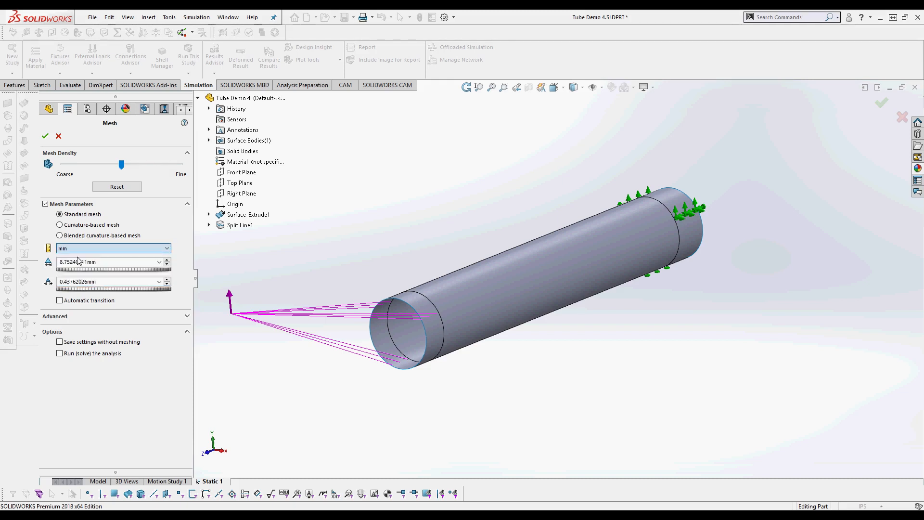
# Step: Set the standard mesh's global element size to 3 mm and generate the shell mesh
pyautogui.doubleClick(108, 262)
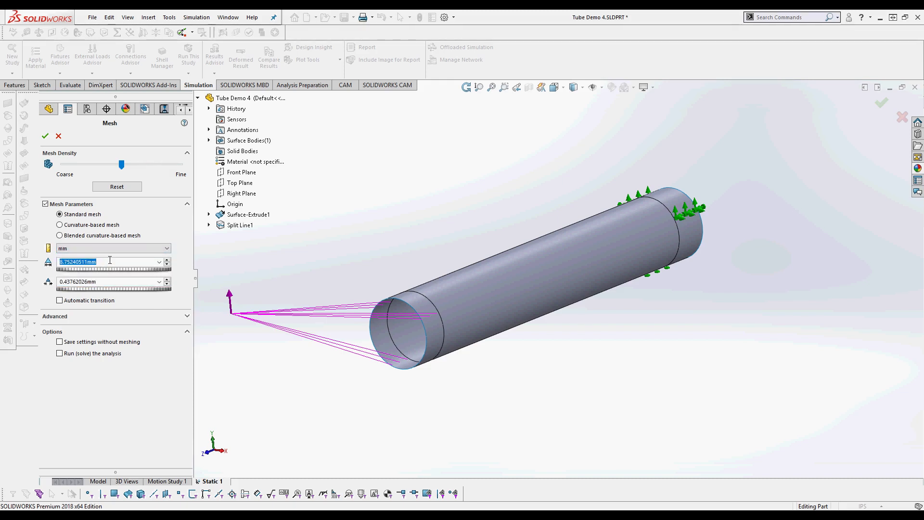
pyautogui.write('3')
pyautogui.doubleClick(109, 281)
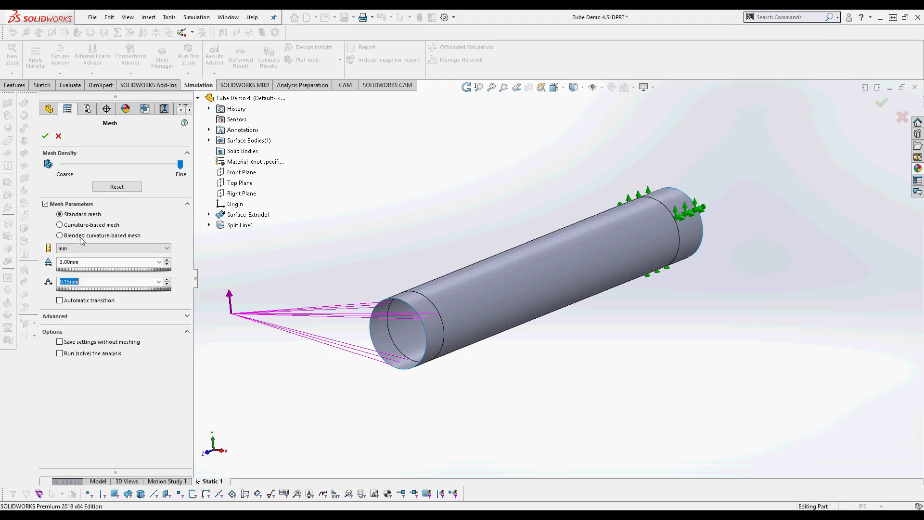
pyautogui.click(45, 135)
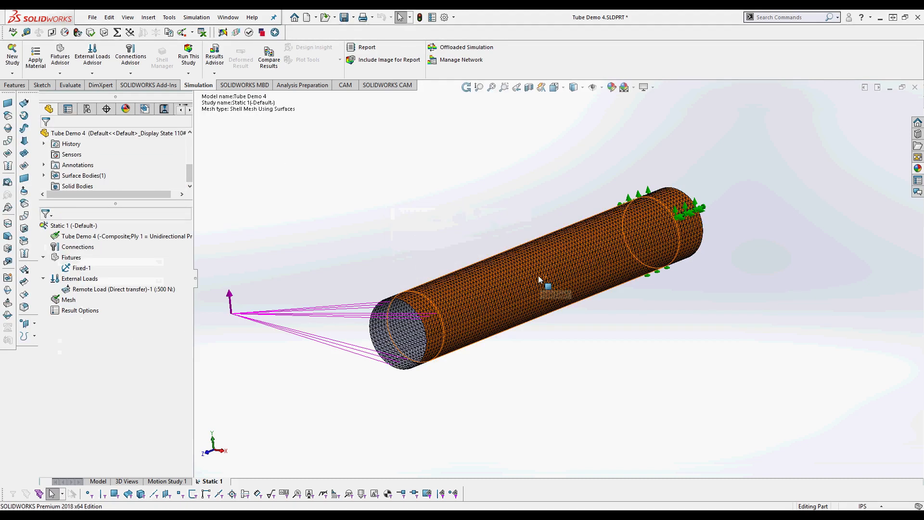
# Step: Inspect the tube's mesh, save the part and run the static study
pyautogui.scroll(-6, 421, 318)
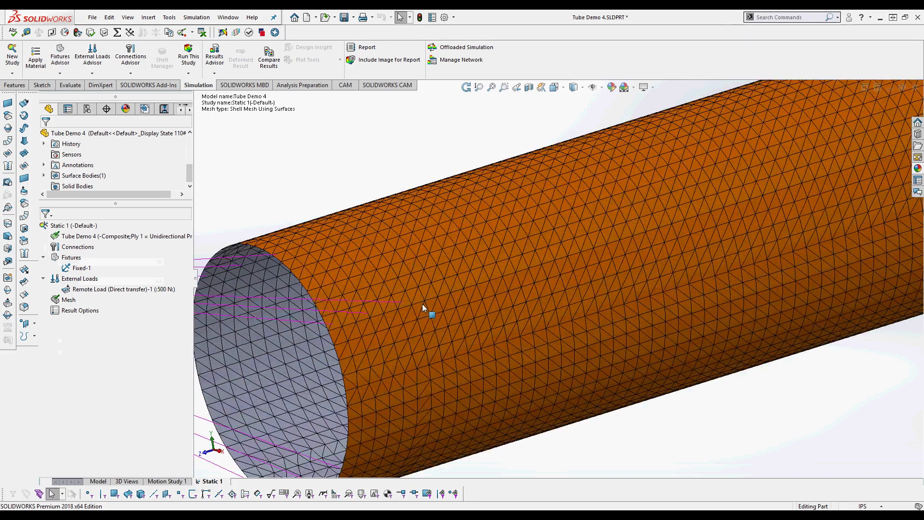
pyautogui.moveTo(448, 265); pyautogui.dragTo(468, 257, button='middle')
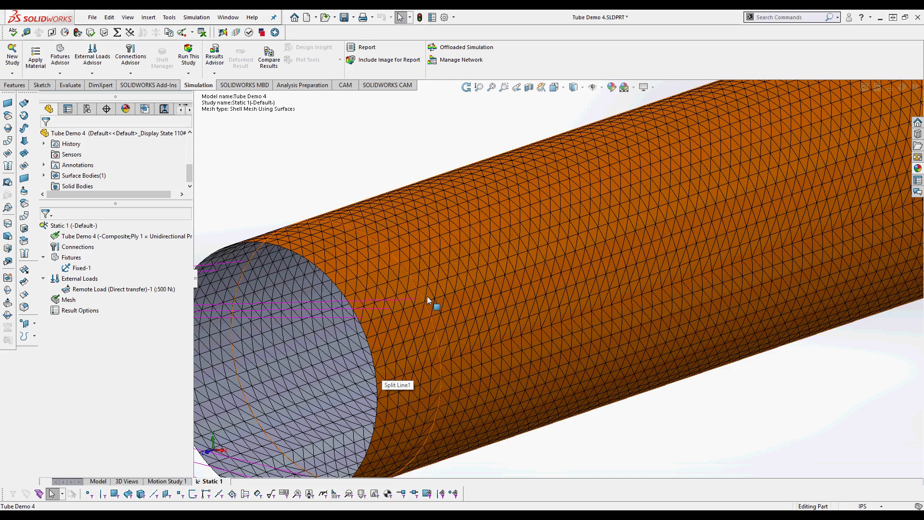
pyautogui.scroll(-5, 435, 289)
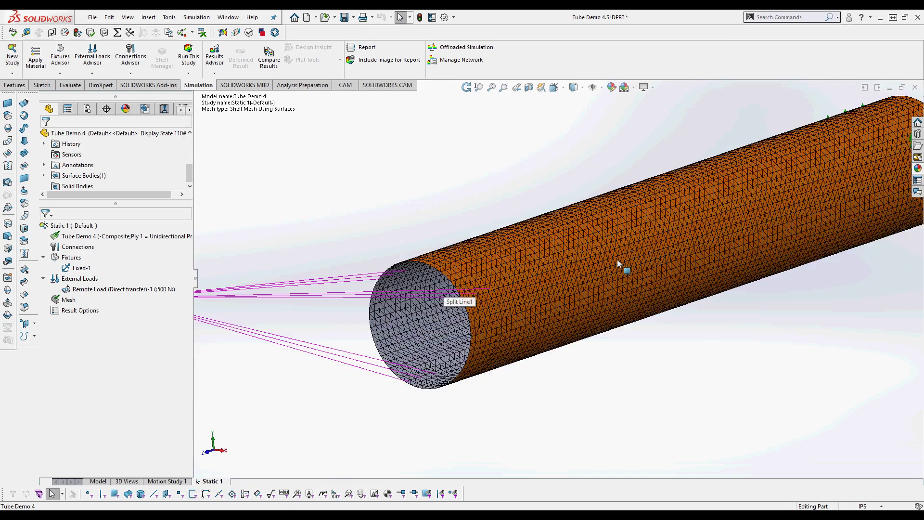
pyautogui.scroll(1, 710, 225)
pyautogui.moveTo(556, 293)
pyautogui.mouseDown(button='middle')
pyautogui.moveTo(576, 295)
pyautogui.moveTo(554, 291)
pyautogui.mouseUp(button='middle')
pyautogui.scroll(-3, 77, 173)
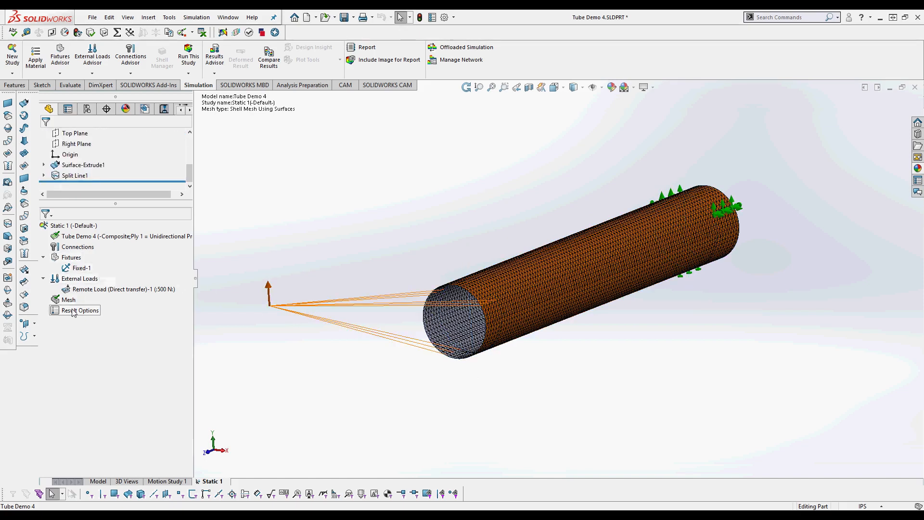
pyautogui.click(345, 19)
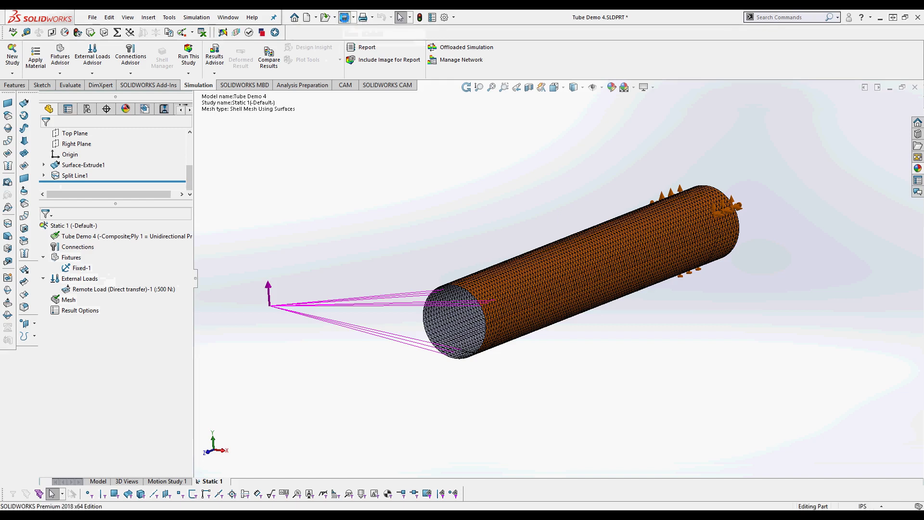
pyautogui.click(181, 59)
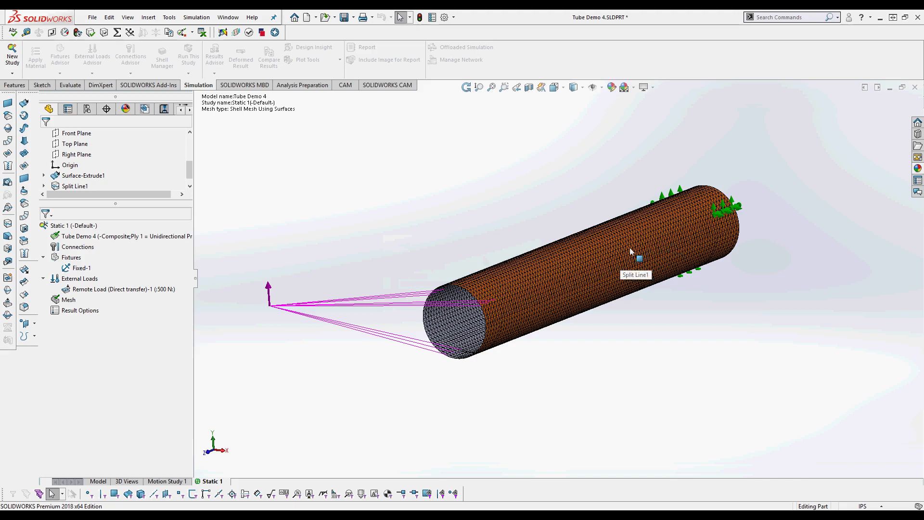
# Step: Edit the von Mises stress plot to show the maximum across all plies with the deformed shape at true scale
pyautogui.moveTo(647, 236); pyautogui.dragTo(633, 262, button='middle')
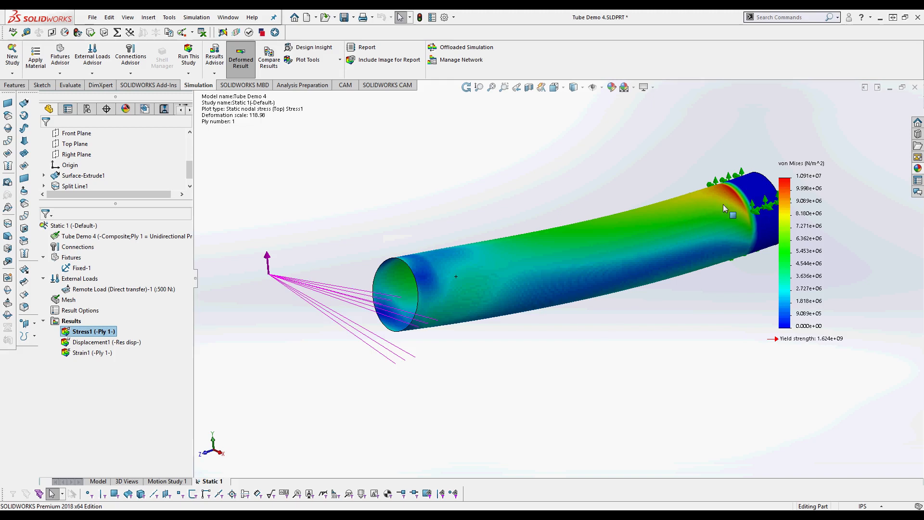
pyautogui.keyDown('ctrl'); pyautogui.moveTo(757, 205); pyautogui.dragTo(715, 221, button='middle'); pyautogui.keyUp('ctrl')
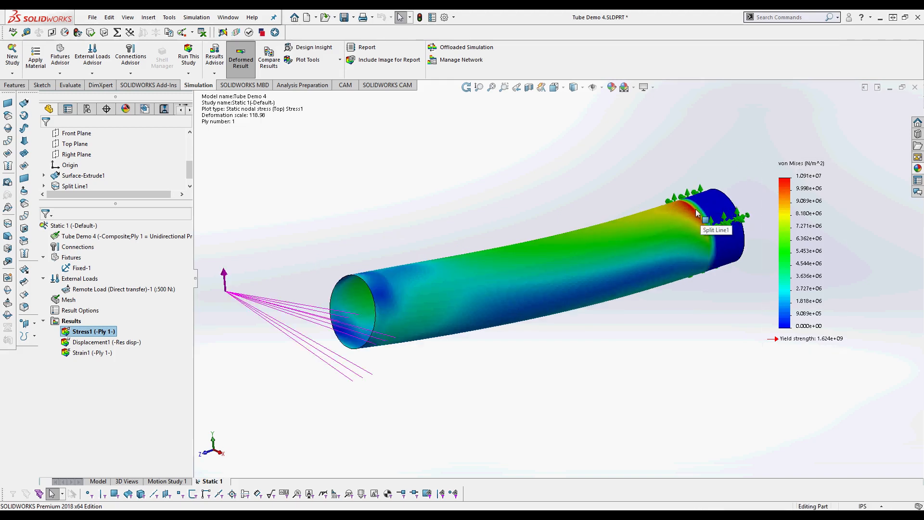
pyautogui.rightClick(89, 334)
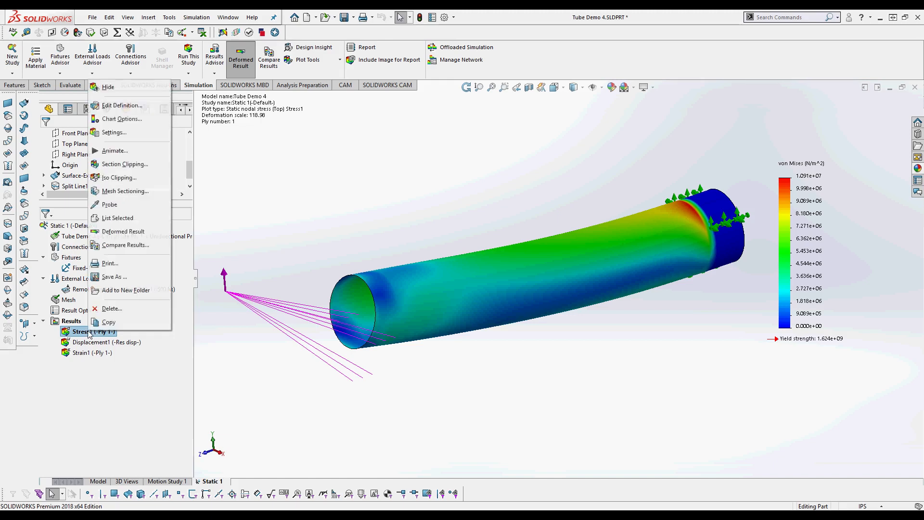
pyautogui.click(128, 107)
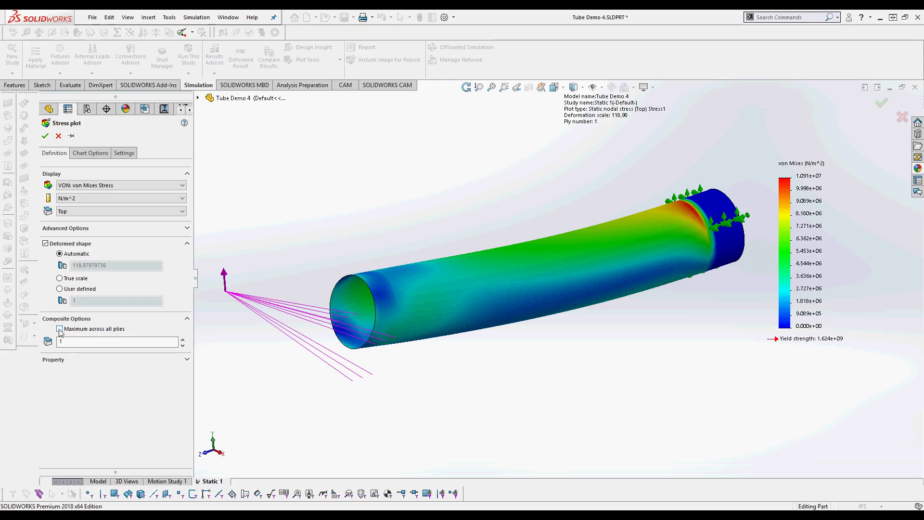
pyautogui.click(59, 330)
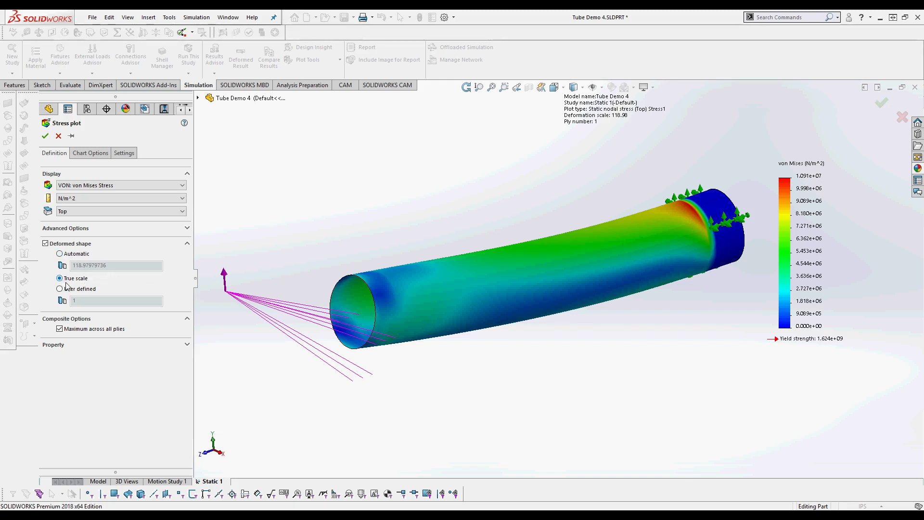
pyautogui.click(45, 137)
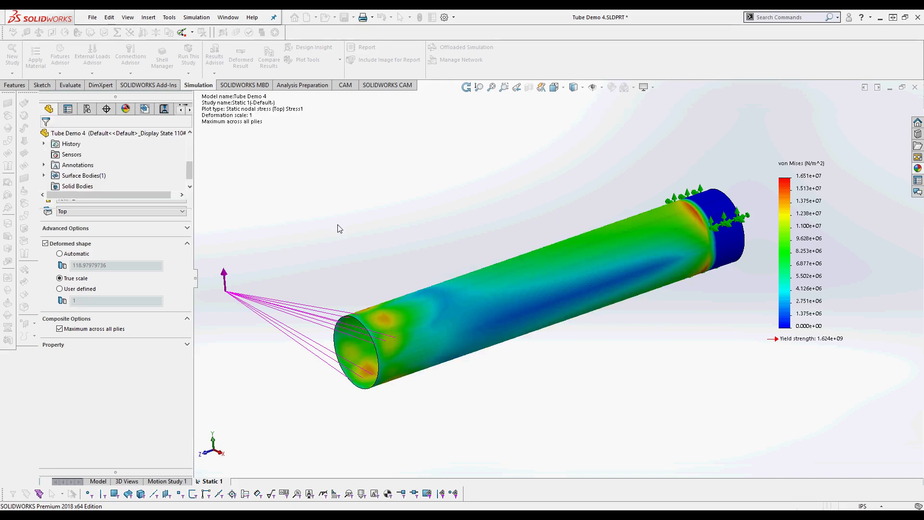
# Step: Examine the von Mises stress distribution on the tube from several angles, including the loaded and fixed ends
pyautogui.moveTo(576, 334); pyautogui.dragTo(524, 337, button='middle')
pyautogui.moveTo(643, 261); pyautogui.dragTo(687, 263, button='middle')
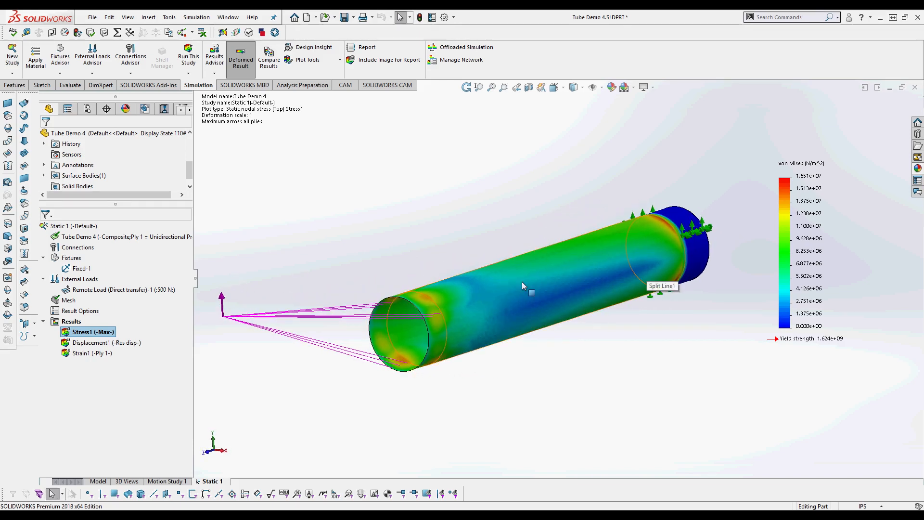
pyautogui.moveTo(544, 332); pyautogui.dragTo(527, 368, button='middle')
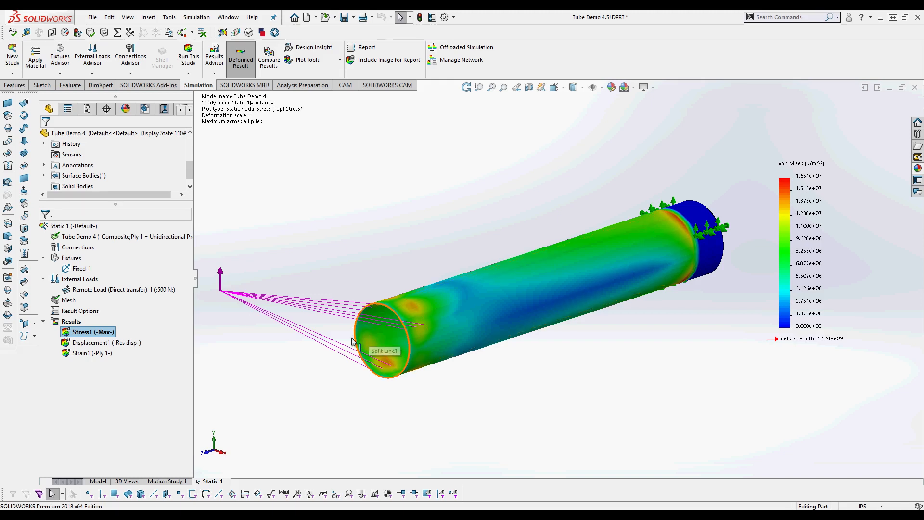
pyautogui.moveTo(472, 322); pyautogui.dragTo(450, 307, button='middle')
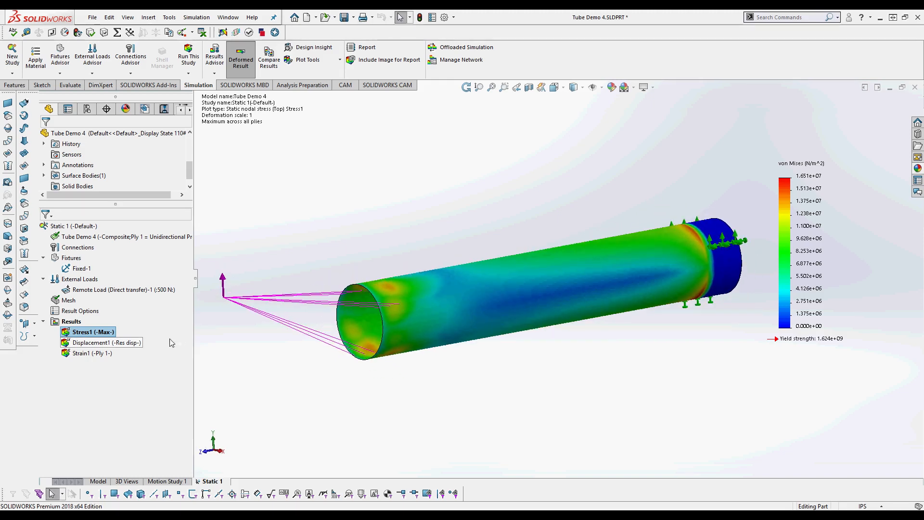
# Step: Show the resultant displacement plot and examine the tube's deformed shape from several angles
pyautogui.doubleClick(103, 343)
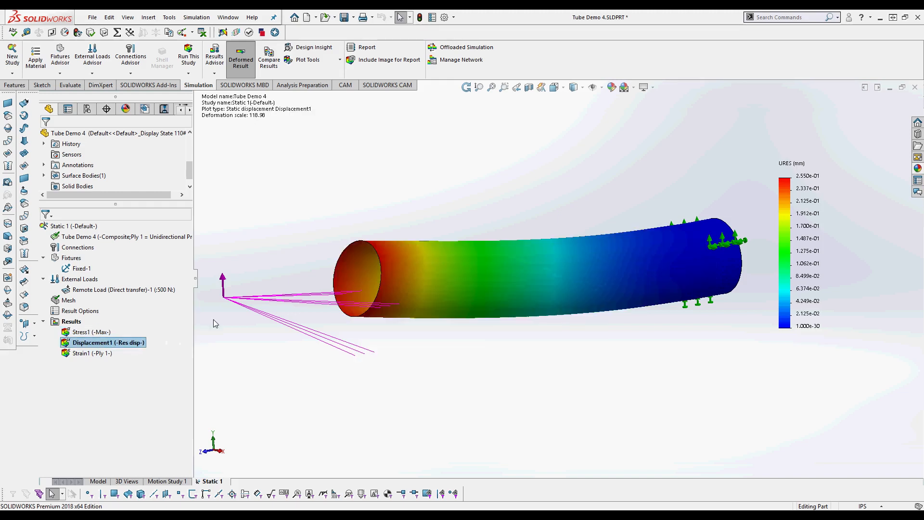
pyautogui.moveTo(512, 263); pyautogui.dragTo(425, 270, button='middle')
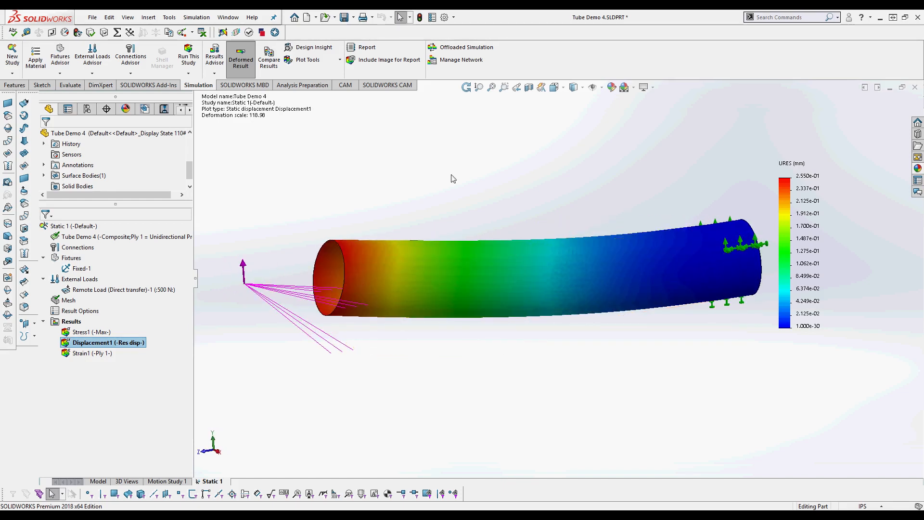
pyautogui.moveTo(509, 287); pyautogui.dragTo(549, 276, button='middle')
pyautogui.moveTo(552, 294); pyautogui.dragTo(578, 284, button='middle')
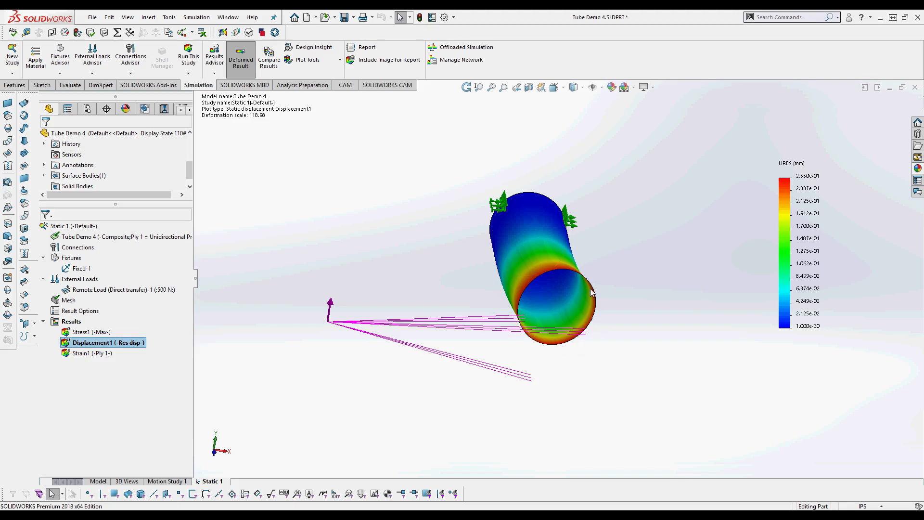
pyautogui.moveTo(601, 315); pyautogui.dragTo(566, 312, button='middle')
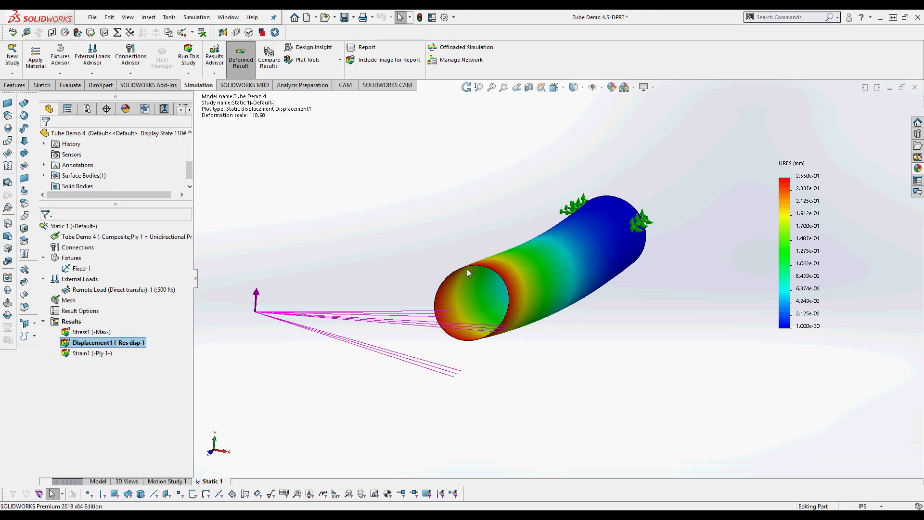
pyautogui.moveTo(513, 292); pyautogui.dragTo(492, 312, button='middle')
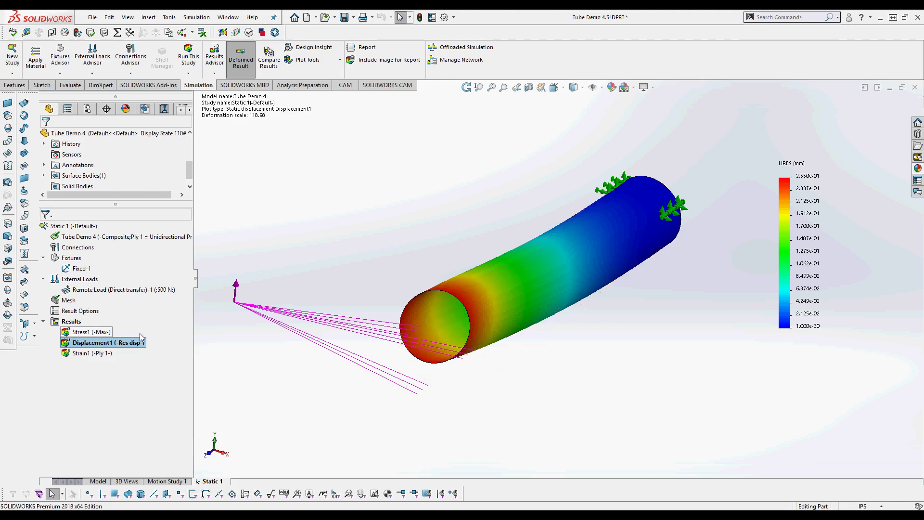
# Step: Return to the model and start a solid boss extrusion of the surface extrude's circle sketch with a blind depth of 0.75 in
pyautogui.click(98, 481)
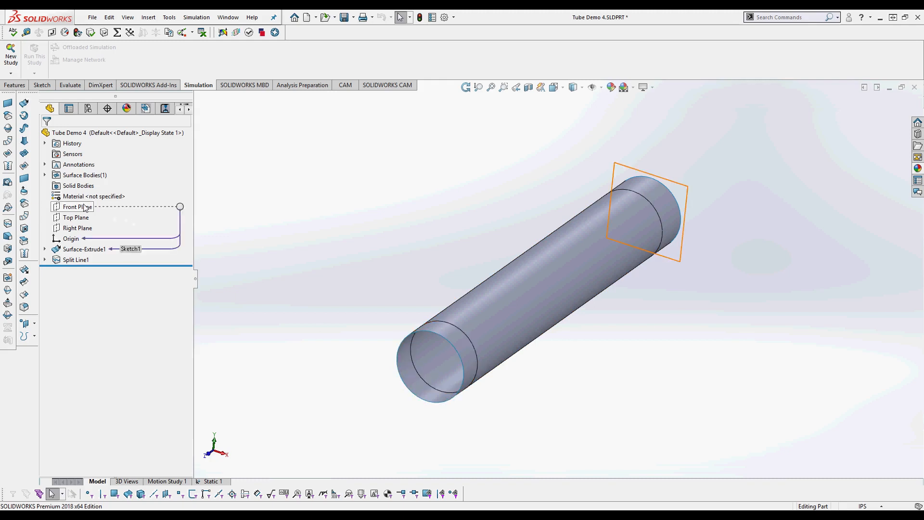
pyautogui.click(45, 249)
pyautogui.click(77, 260)
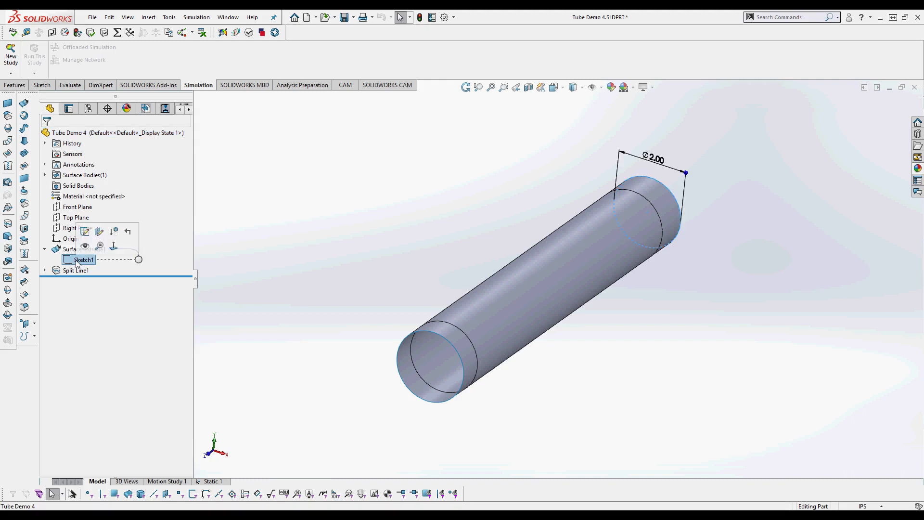
pyautogui.click(15, 85)
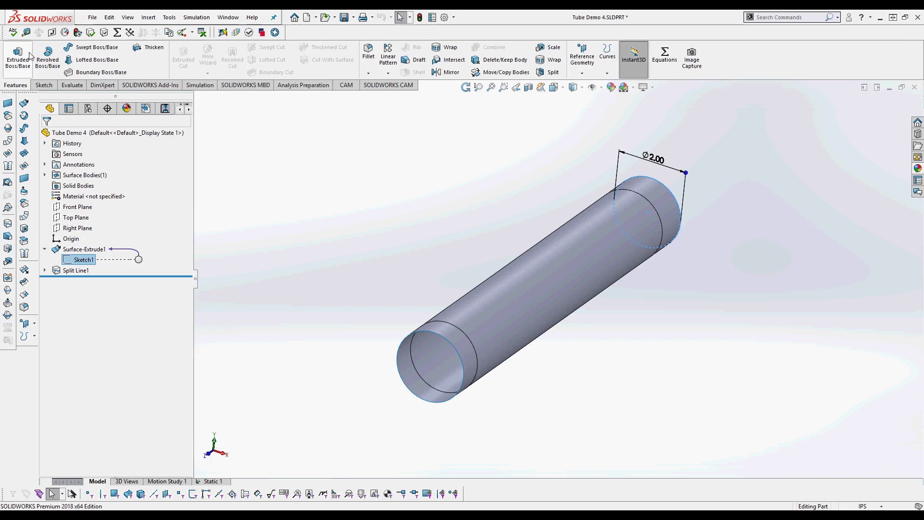
pyautogui.click(20, 60)
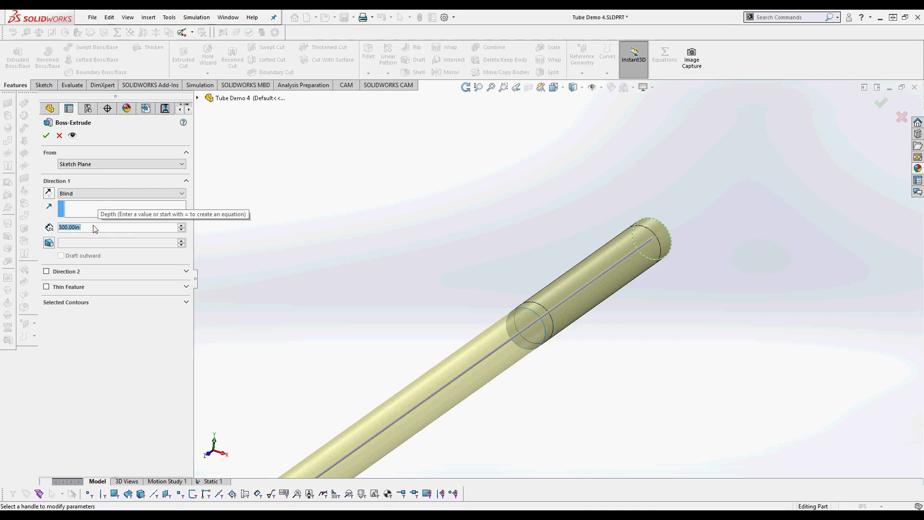
pyautogui.write('0.75')
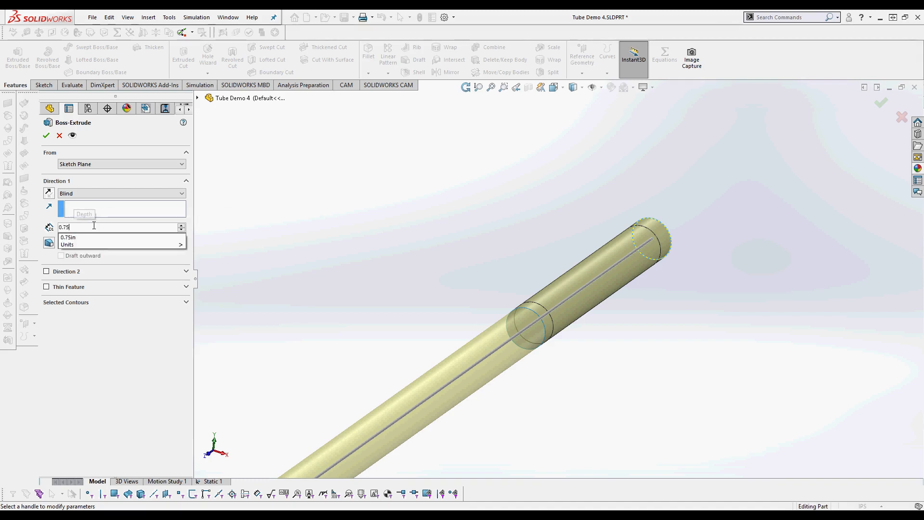
pyautogui.press('Return')
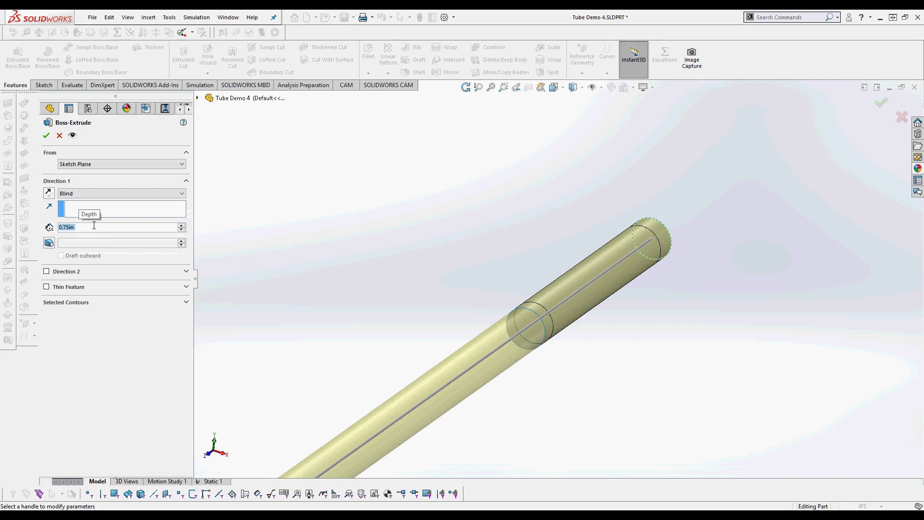
pyautogui.scroll(-2, 626, 259)
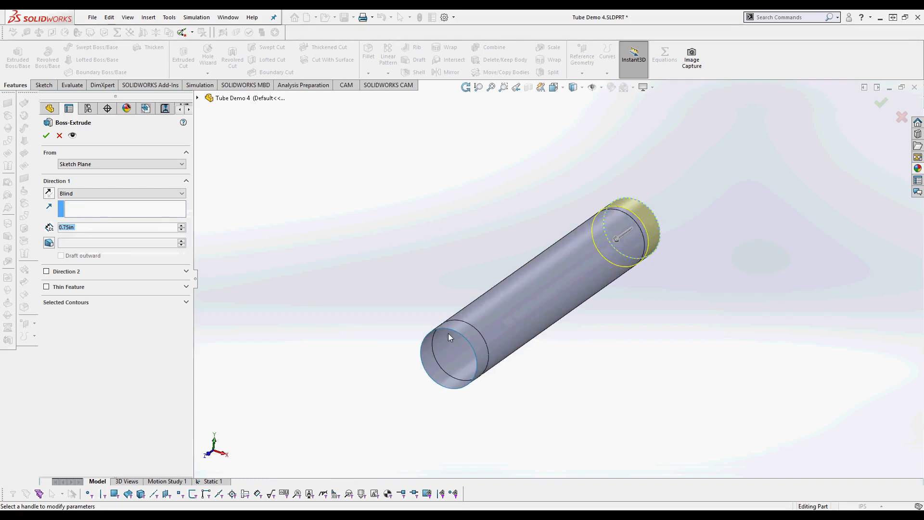
# Step: Start the boss extrusion at a 300 mm offset, reverse its direction back into the tube and complete the end plug
pyautogui.click(92, 166)
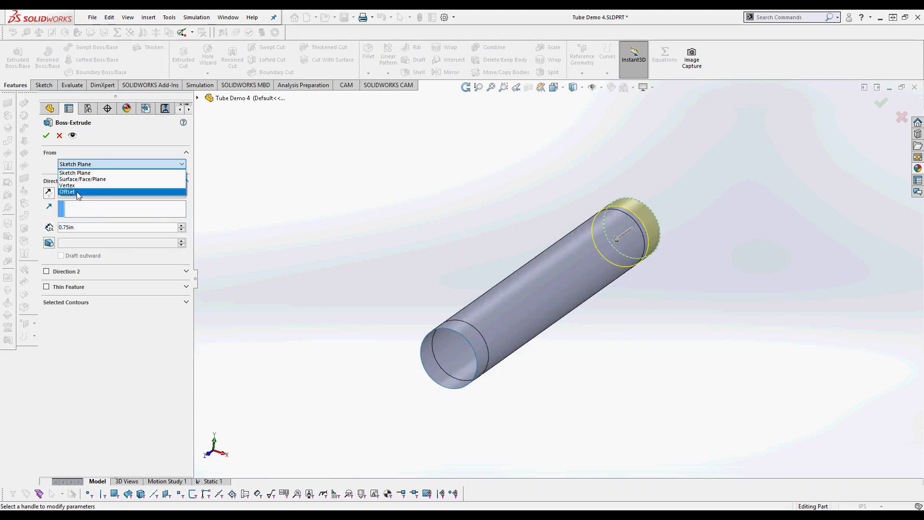
pyautogui.click(76, 189)
pyautogui.click(81, 179)
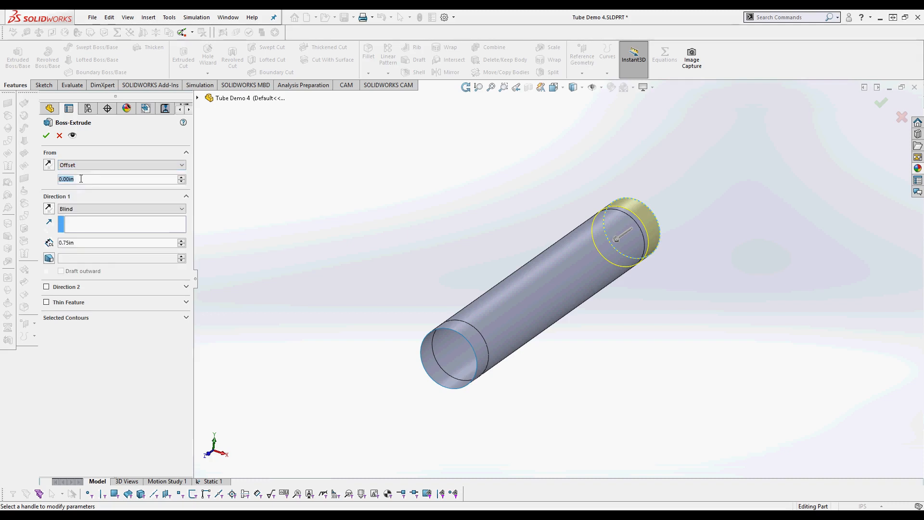
pyautogui.write('300mm')
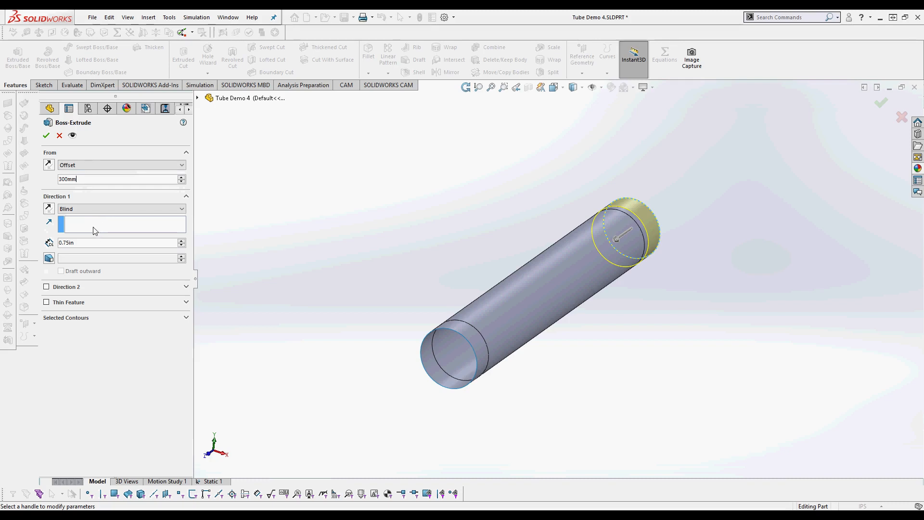
pyautogui.click(99, 243)
pyautogui.scroll(-3, 523, 372)
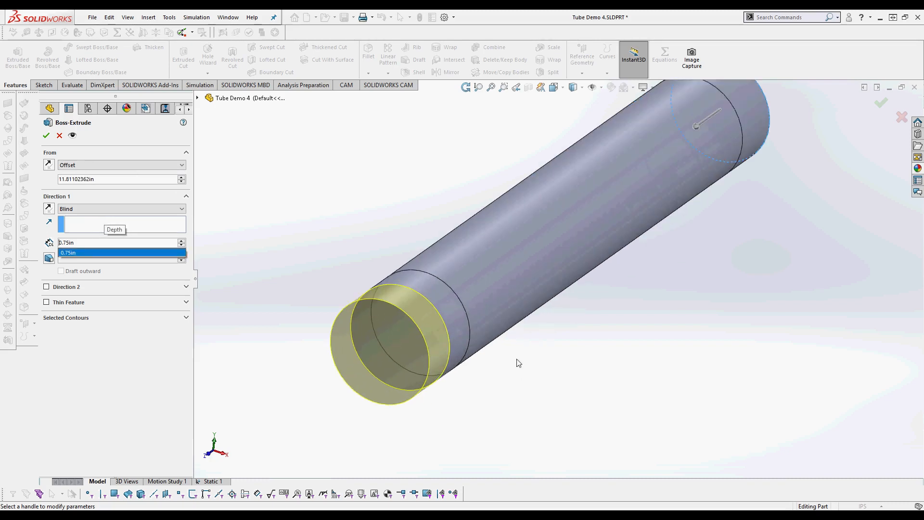
pyautogui.click(48, 209)
pyautogui.moveTo(431, 312); pyautogui.dragTo(396, 307, button='middle')
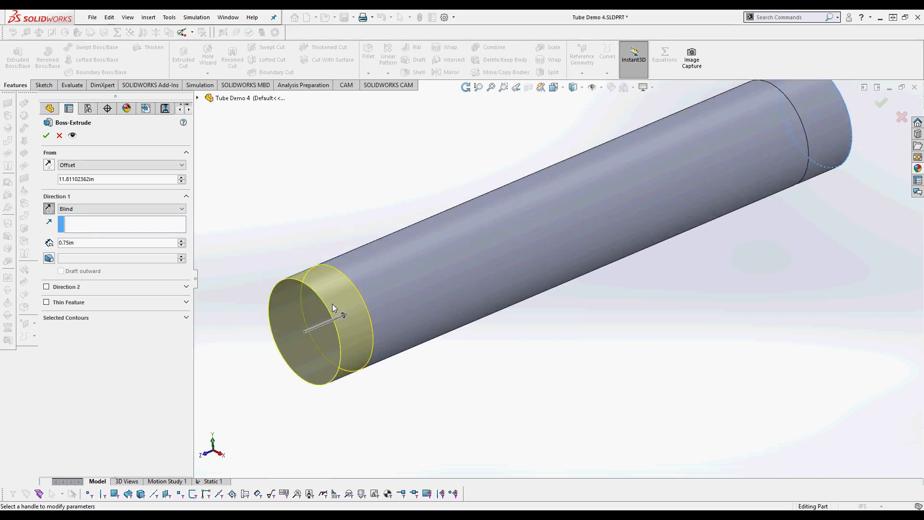
pyautogui.click(46, 135)
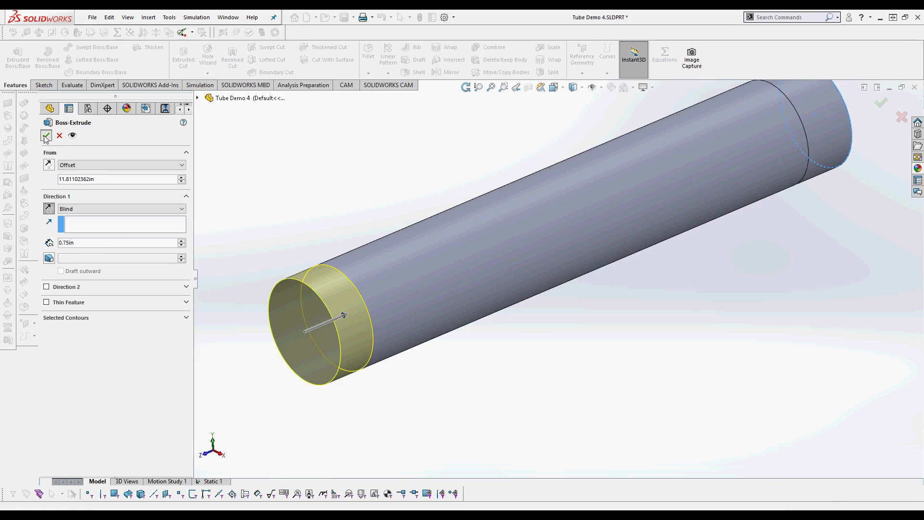
pyautogui.scroll(3, 513, 262)
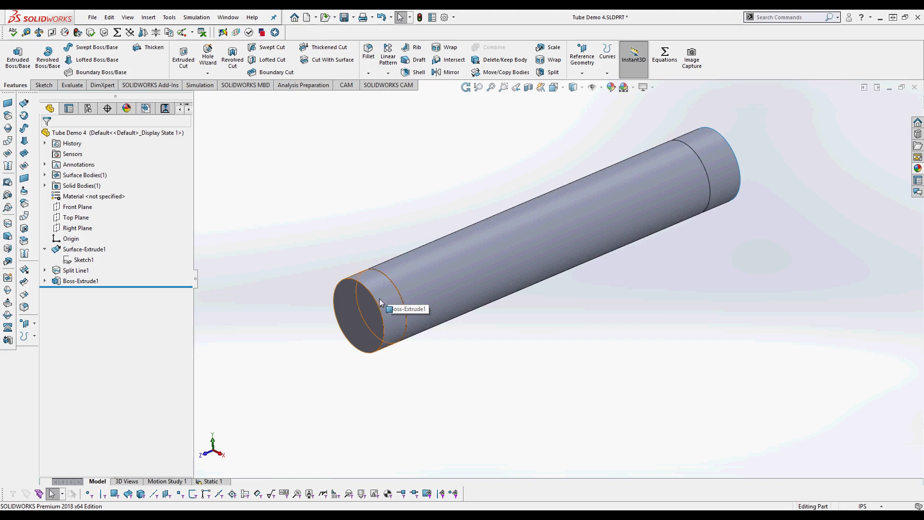
# Step: In the Static 1 study, assign the aluminium alloy 6061-T6 (SS) to the solid plug body
pyautogui.click(217, 483)
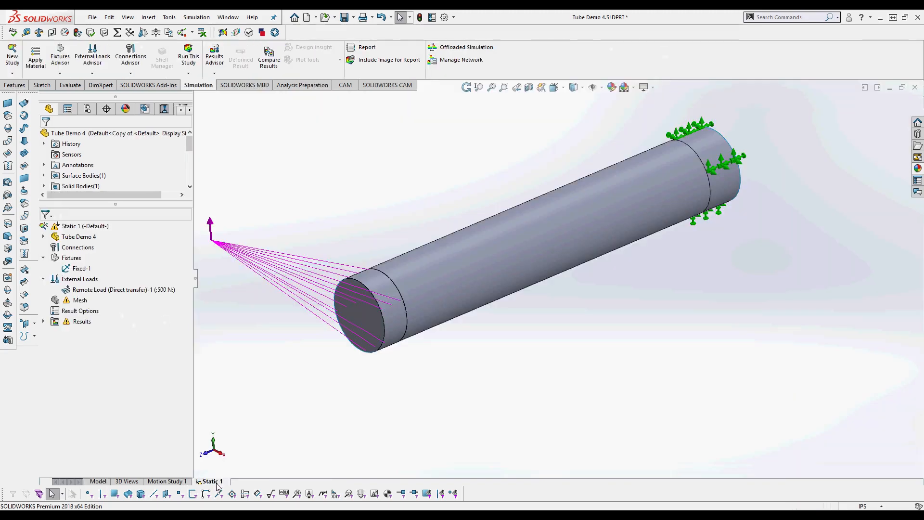
pyautogui.click(44, 237)
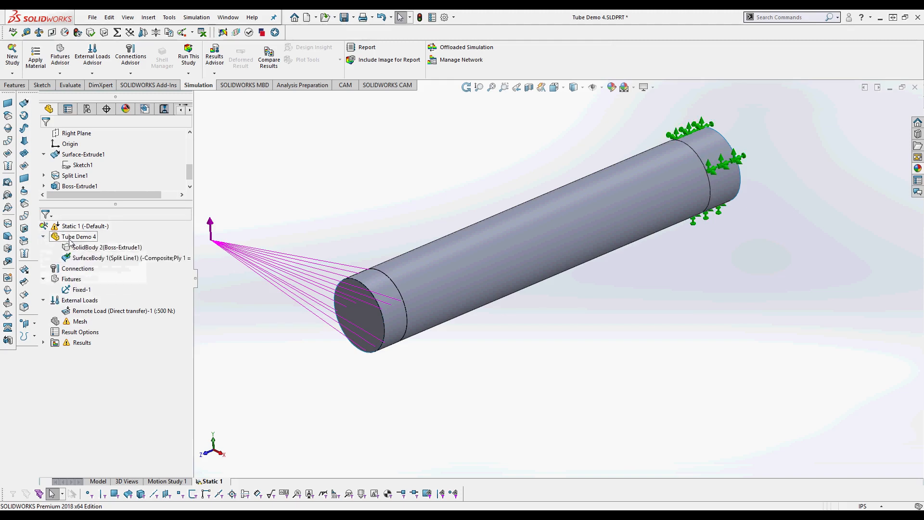
pyautogui.rightClick(91, 250)
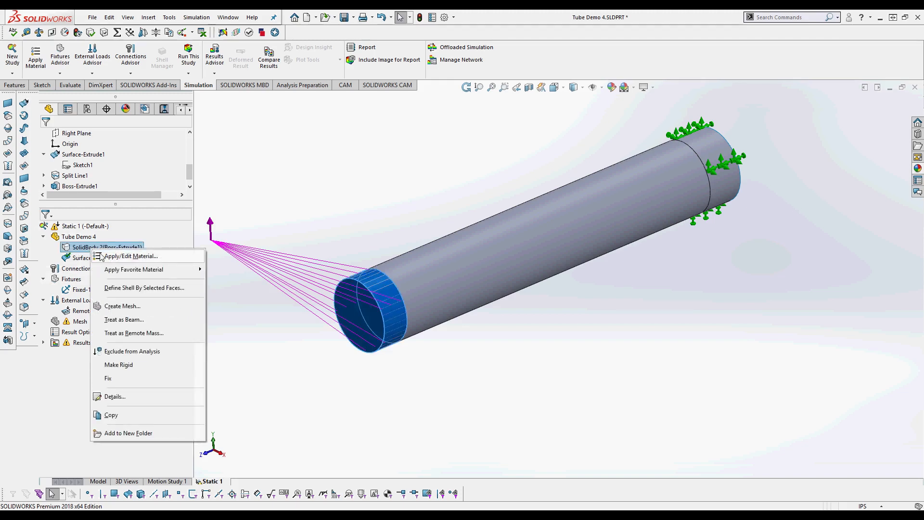
pyautogui.click(125, 256)
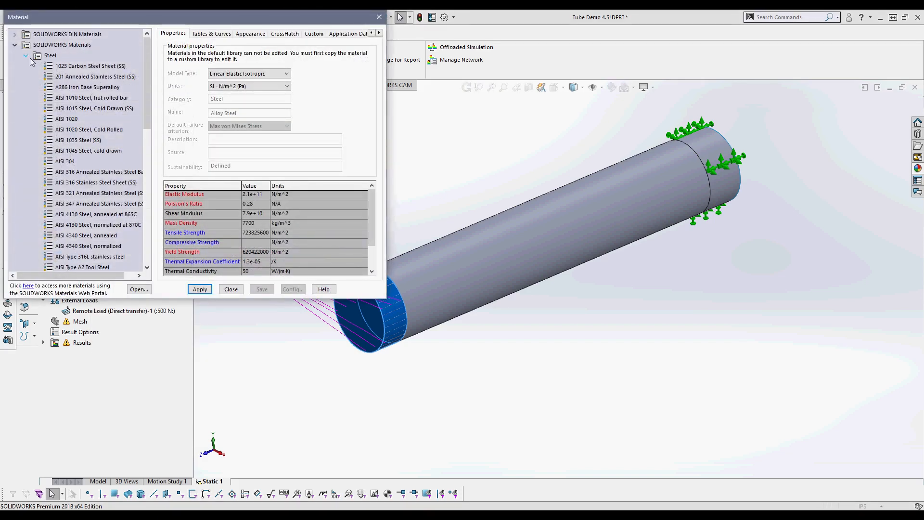
pyautogui.click(26, 56)
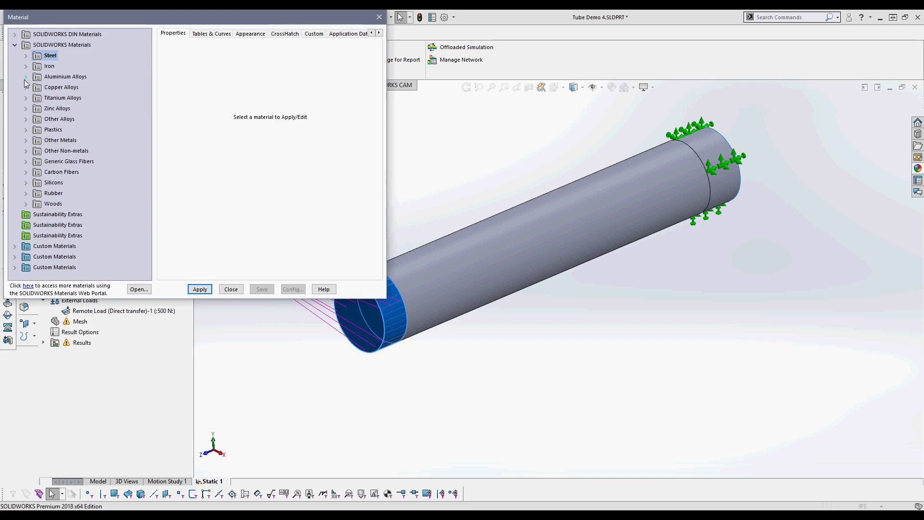
pyautogui.click(27, 77)
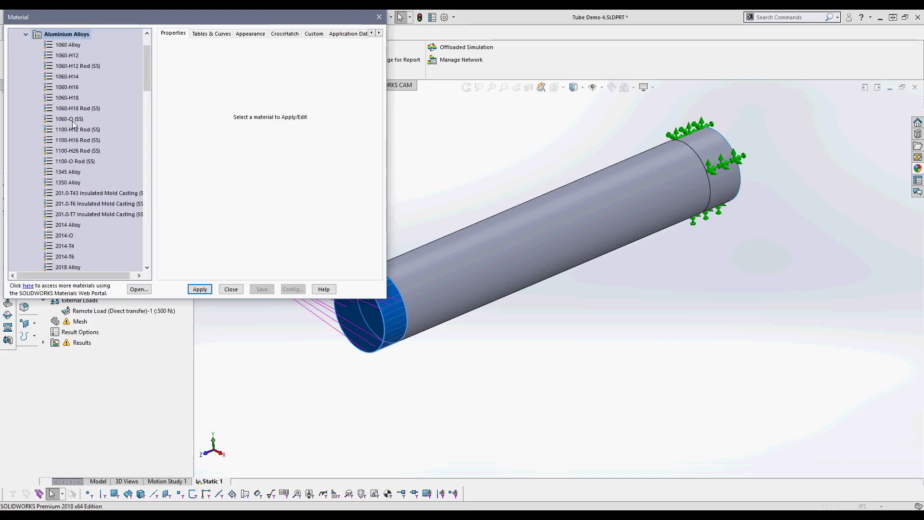
pyautogui.scroll(-2, 71, 173)
pyautogui.scroll(-12, 70, 173)
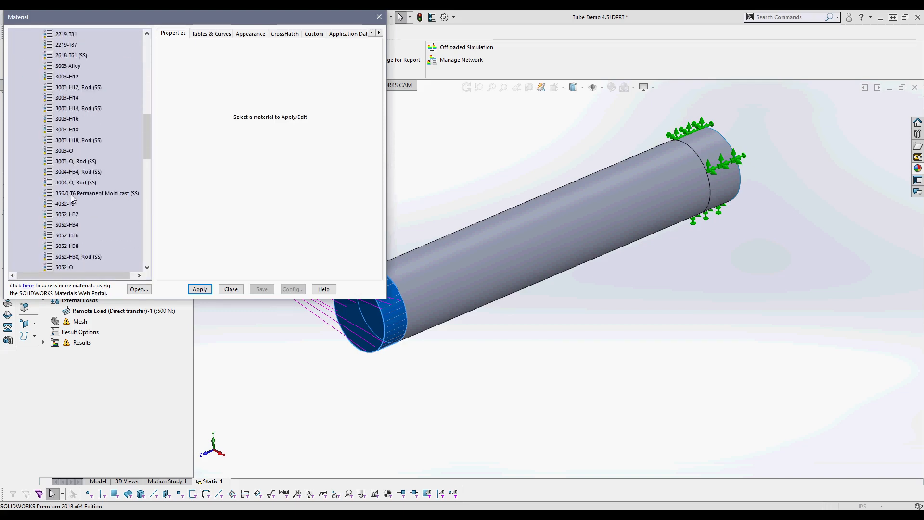
pyautogui.scroll(-3, 71, 196)
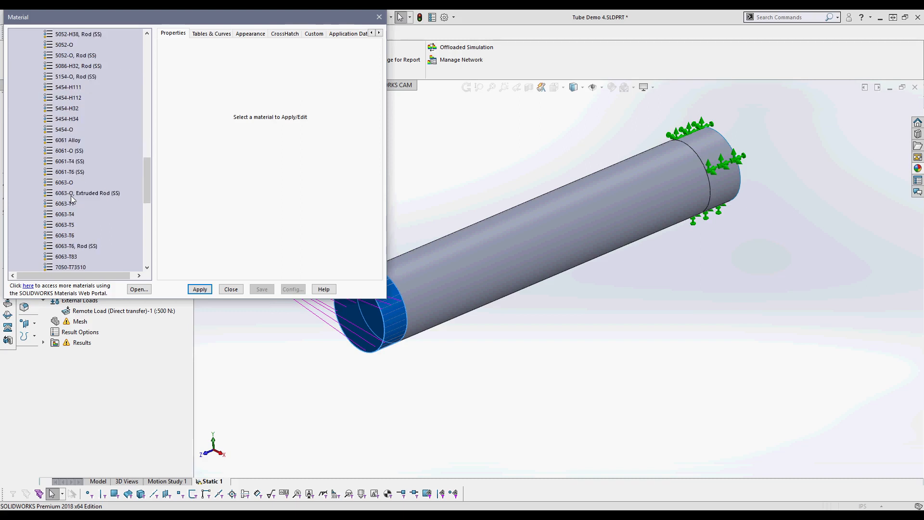
pyautogui.click(64, 172)
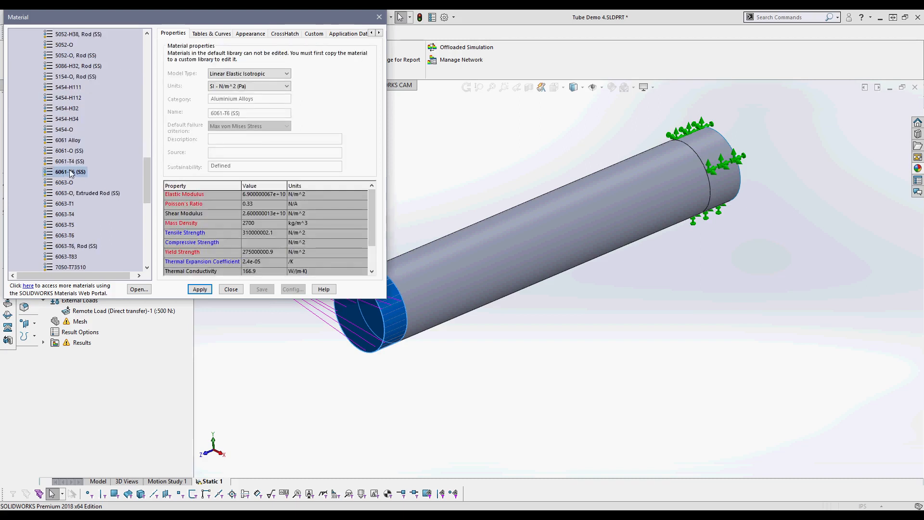
pyautogui.click(200, 290)
pyautogui.click(231, 289)
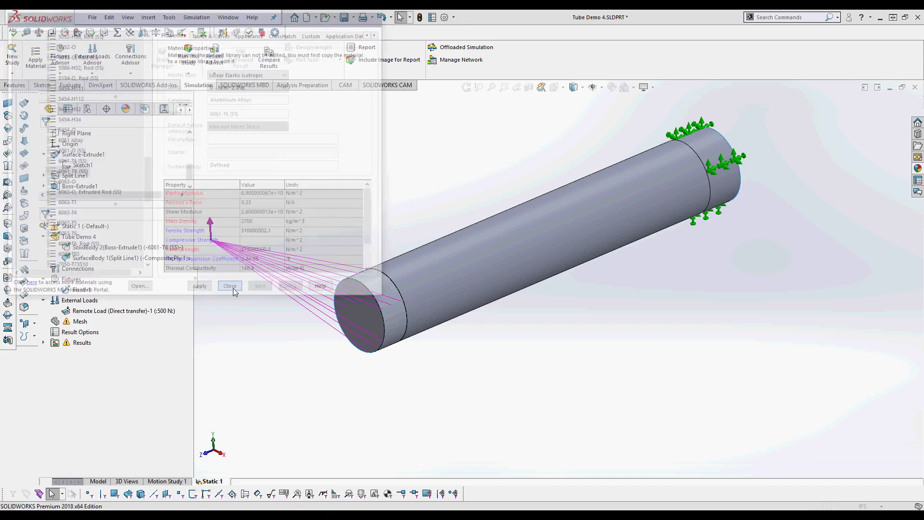
# Step: Add a bonded component contact to the study's connections, applied as a global contact with a compatible mesh
pyautogui.rightClick(78, 273)
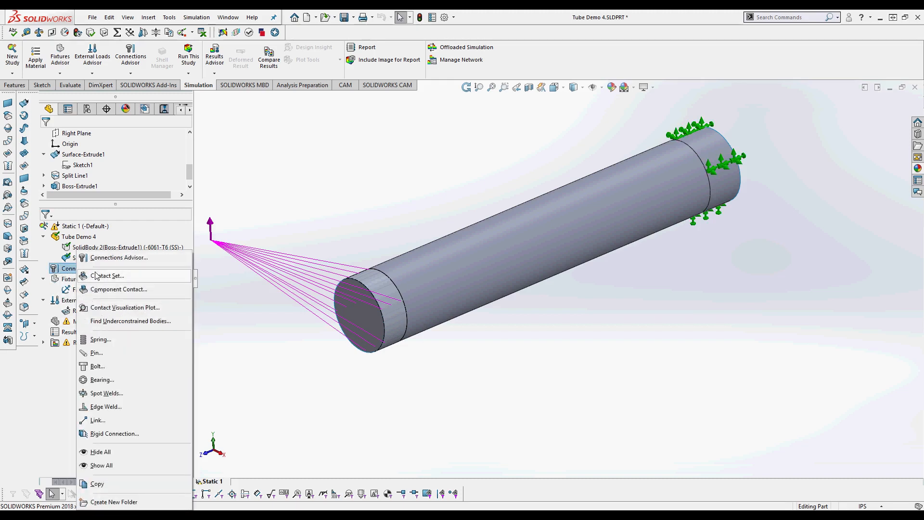
pyautogui.click(114, 289)
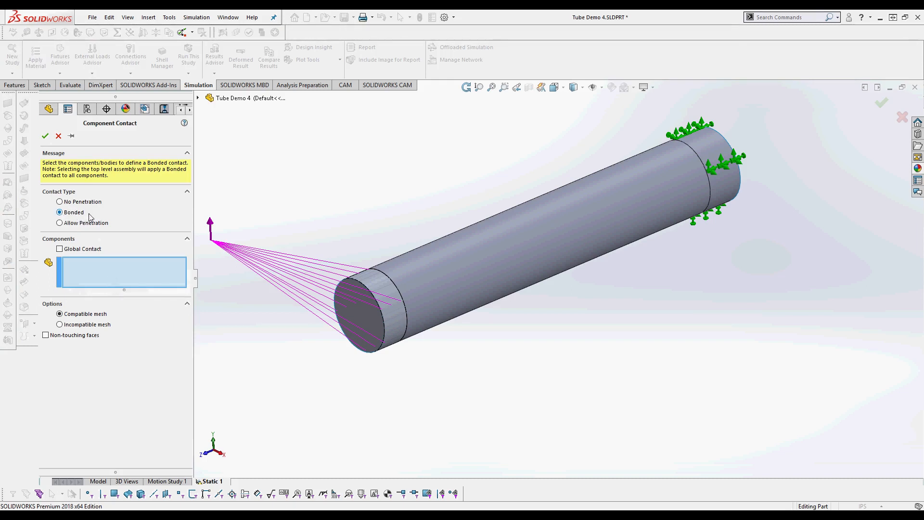
pyautogui.click(60, 249)
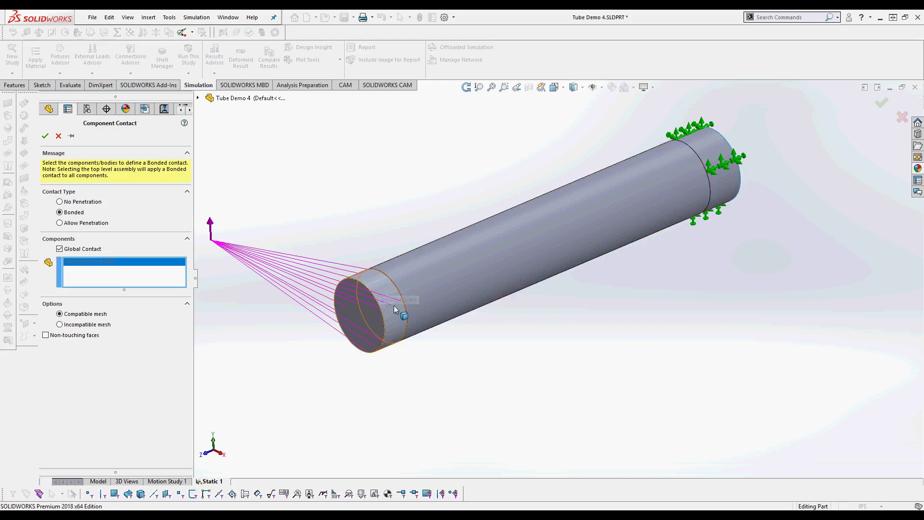
pyautogui.click(44, 136)
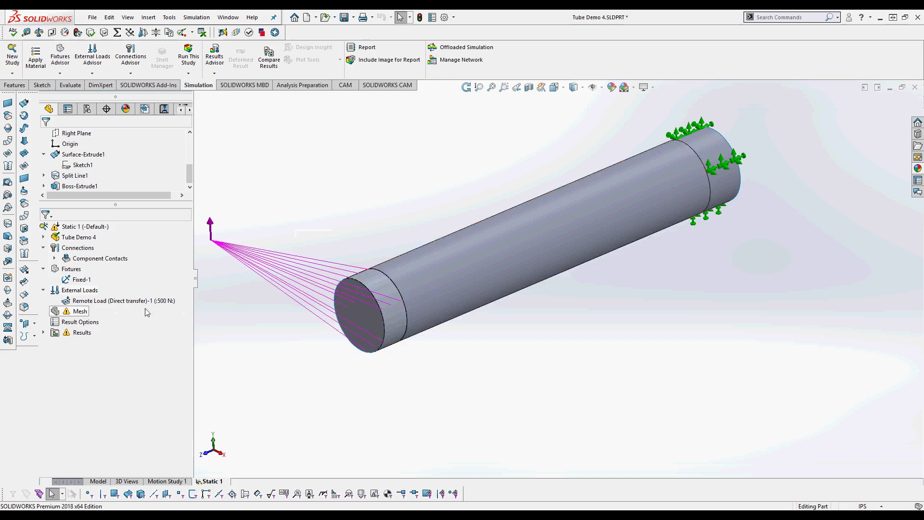
# Step: Mesh the tube and plug with a standard mesh of 3.00 mm element size and 0.15 mm tolerance, and inspect the plugged end
pyautogui.rightClick(76, 314)
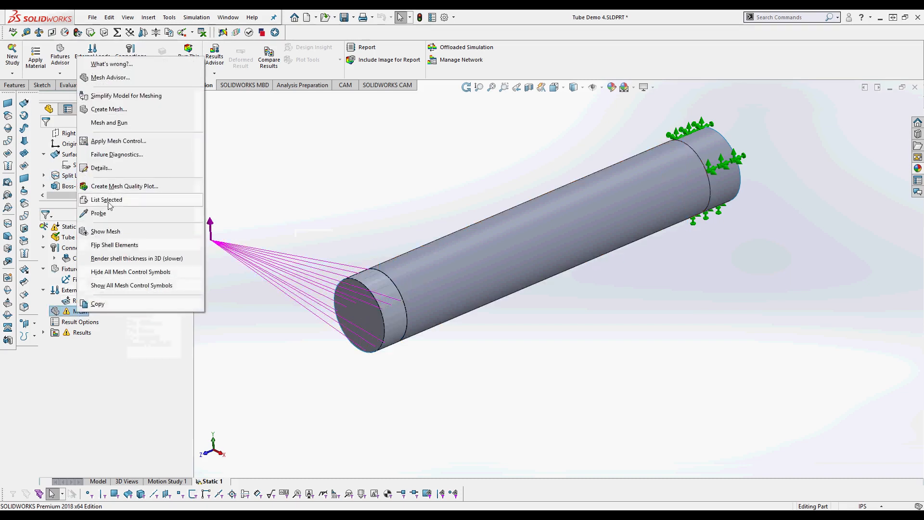
pyautogui.click(97, 111)
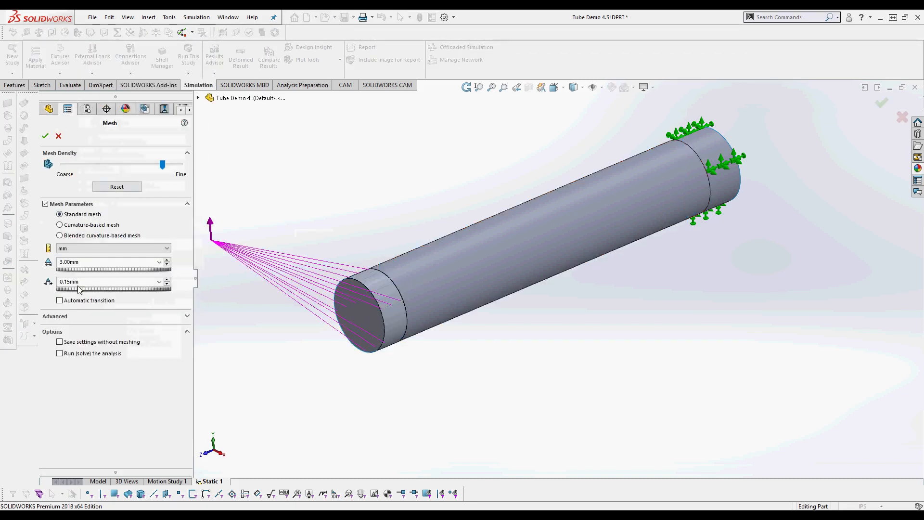
pyautogui.click(45, 135)
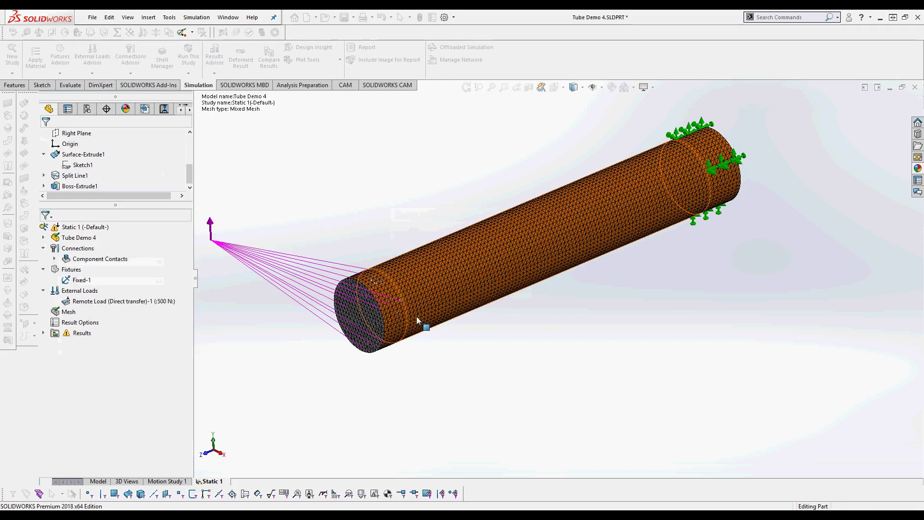
pyautogui.scroll(-3, 416, 312)
pyautogui.scroll(-2, 415, 308)
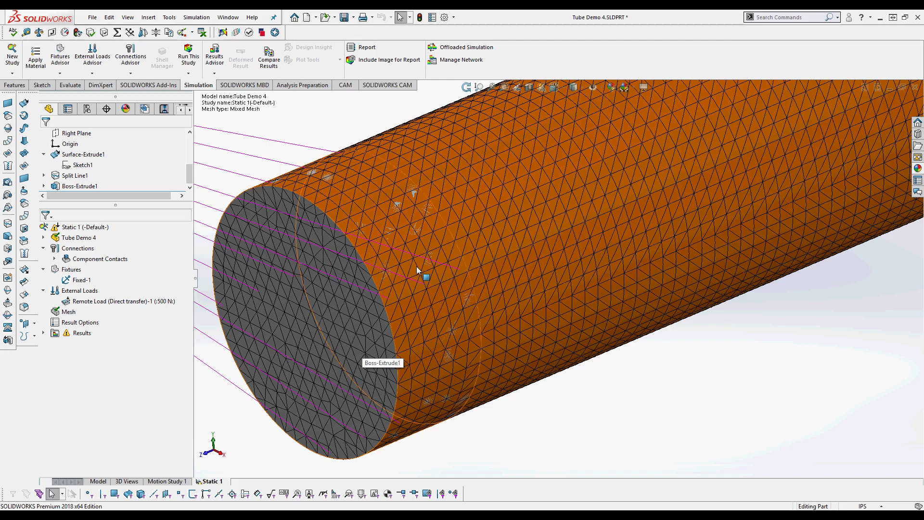
pyautogui.scroll(5, 457, 299)
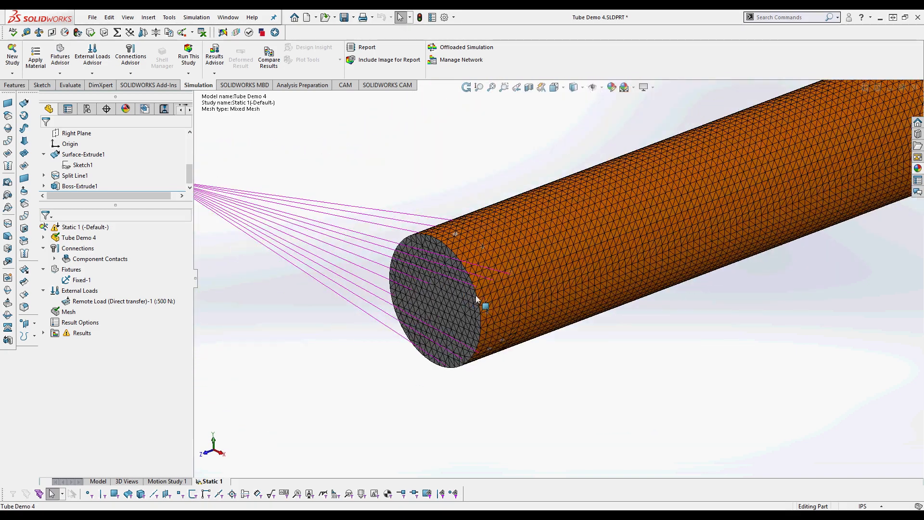
pyautogui.moveTo(476, 299); pyautogui.dragTo(642, 281, button='middle')
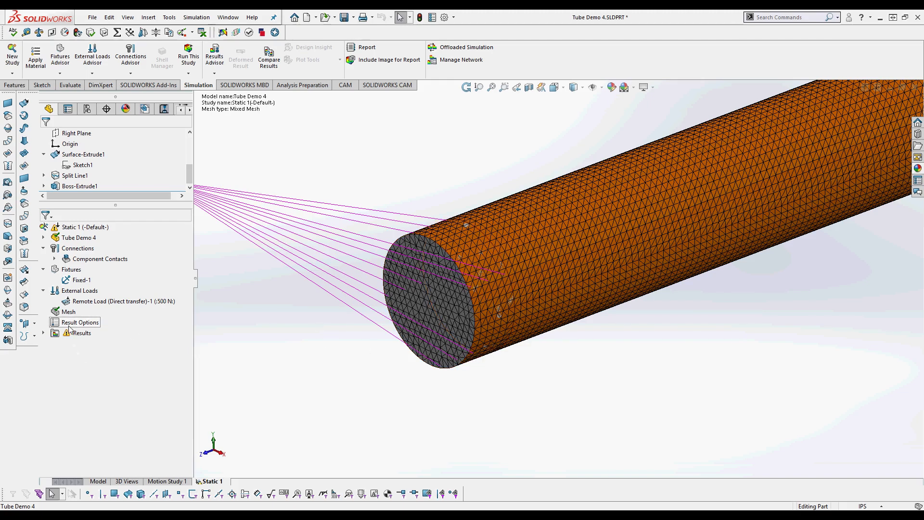
# Step: Run the static study and examine the von Mises stress plot on the plugged tube
pyautogui.click(187, 60)
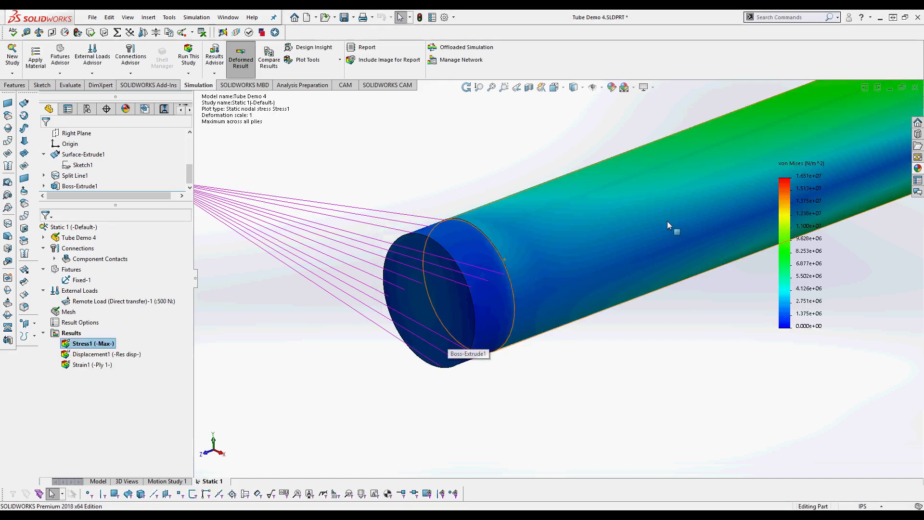
pyautogui.scroll(3, 664, 223)
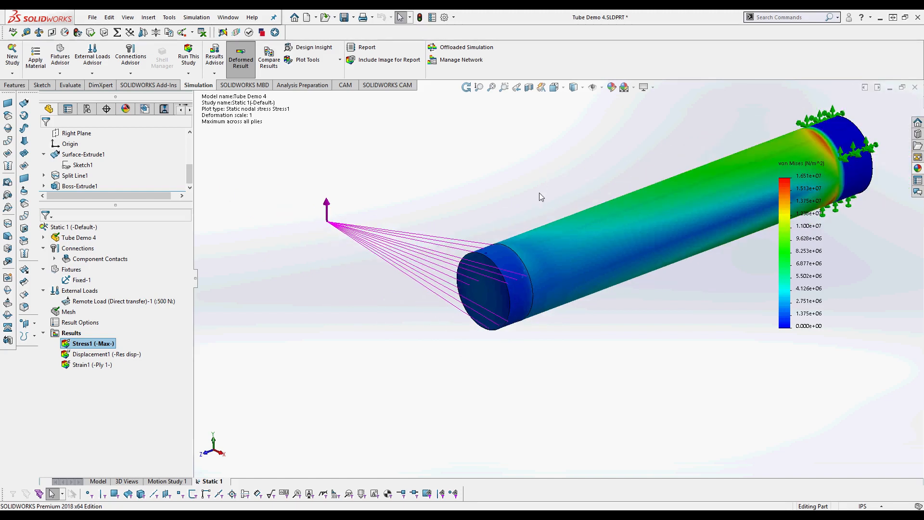
pyautogui.moveTo(547, 204); pyautogui.dragTo(627, 349, button='middle')
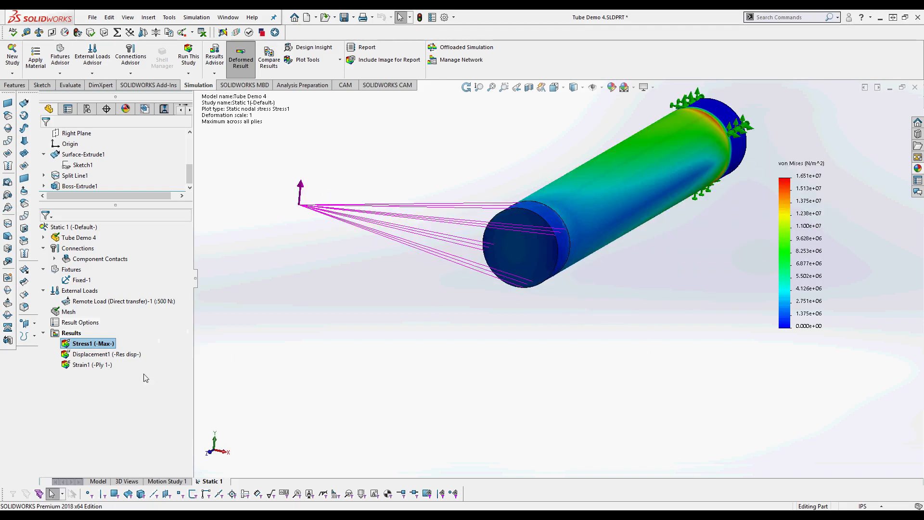
# Step: Show the resultant displacement plot and examine the deformed shape of the tube with its plug
pyautogui.doubleClick(96, 354)
pyautogui.moveTo(503, 203); pyautogui.dragTo(355, 302, button='middle')
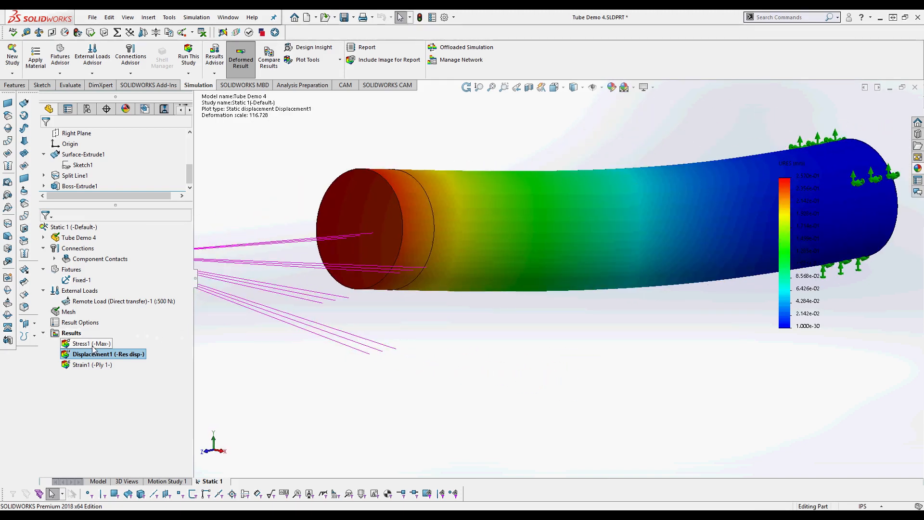
pyautogui.scroll(3, 578, 226)
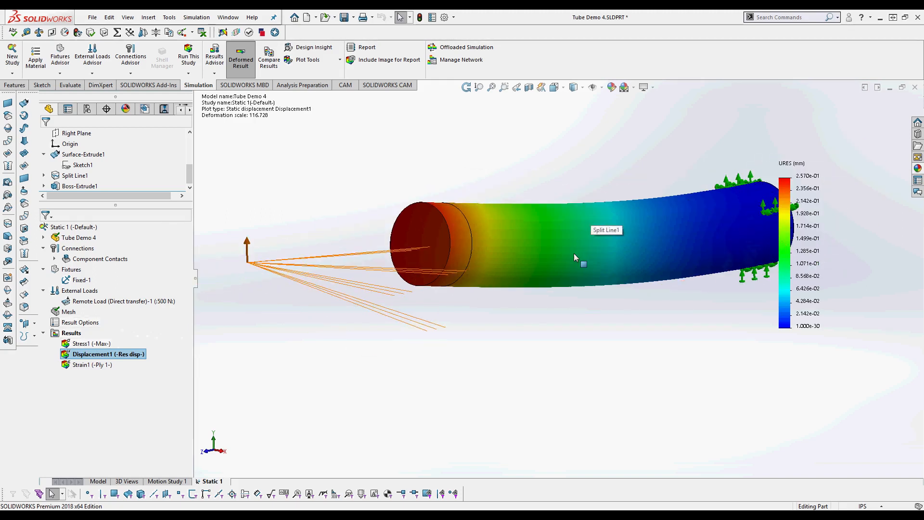
pyautogui.scroll(2, 566, 256)
pyautogui.moveTo(512, 258)
pyautogui.mouseDown(button='middle')
pyautogui.moveTo(547, 255)
pyautogui.moveTo(503, 271)
pyautogui.mouseUp(button='middle')
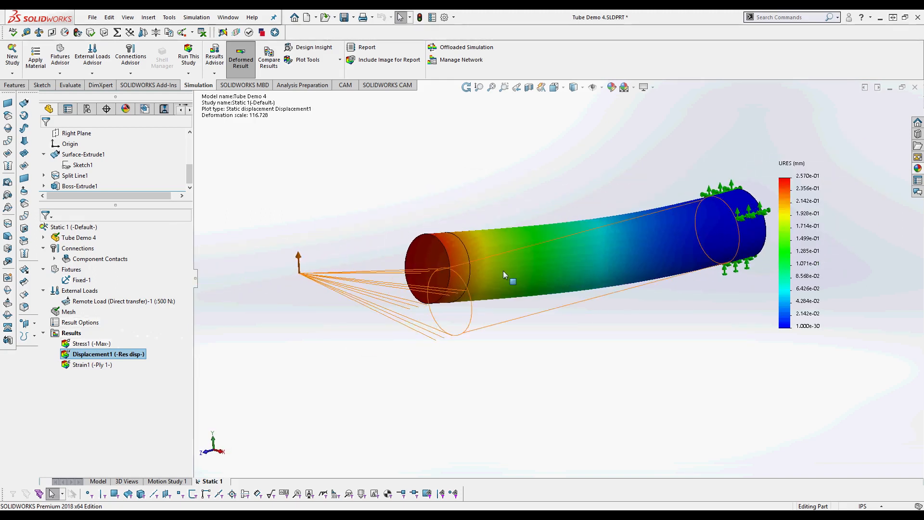
# Step: Show the maximum-across-plies stress plot again and examine the stress along the tube from several angles
pyautogui.doubleClick(93, 344)
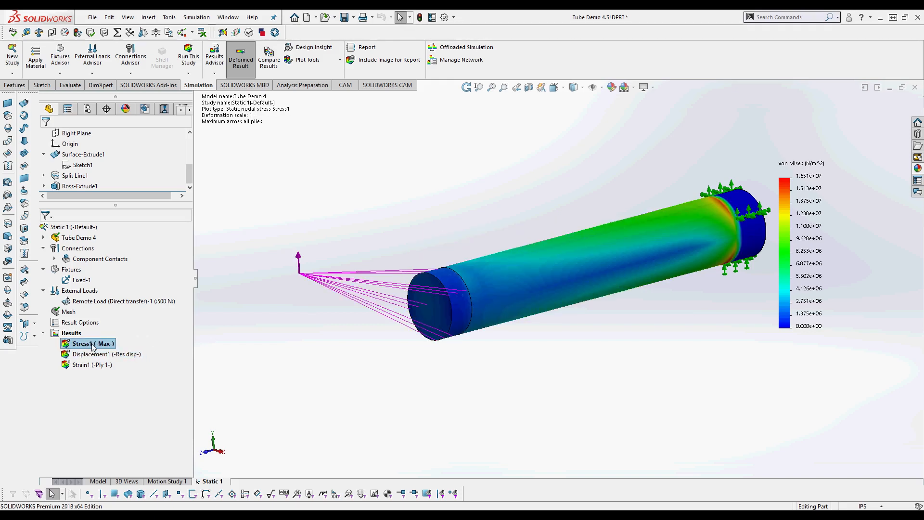
pyautogui.moveTo(559, 264)
pyautogui.mouseDown(button='middle')
pyautogui.moveTo(693, 259)
pyautogui.moveTo(551, 281)
pyautogui.moveTo(573, 272)
pyautogui.moveTo(619, 148)
pyautogui.moveTo(561, 261)
pyautogui.mouseUp(button='middle')
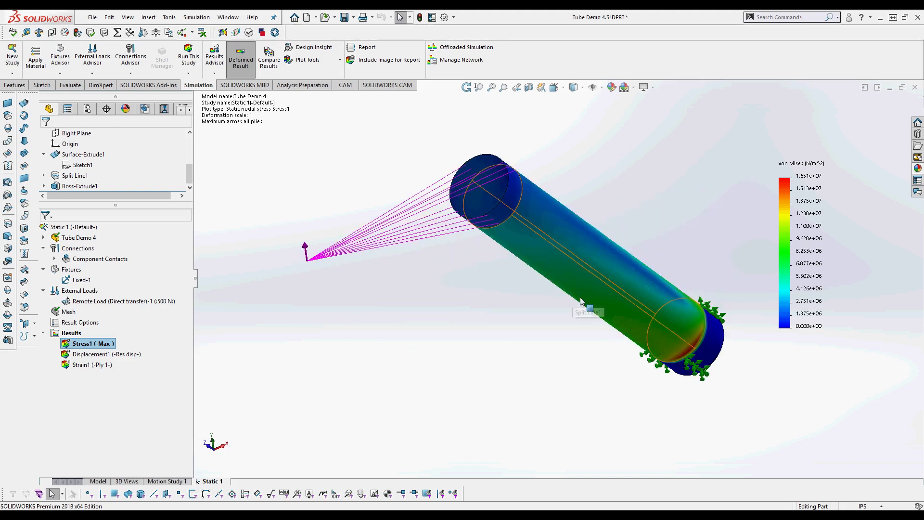
pyautogui.moveTo(611, 289); pyautogui.dragTo(532, 272, button='middle')
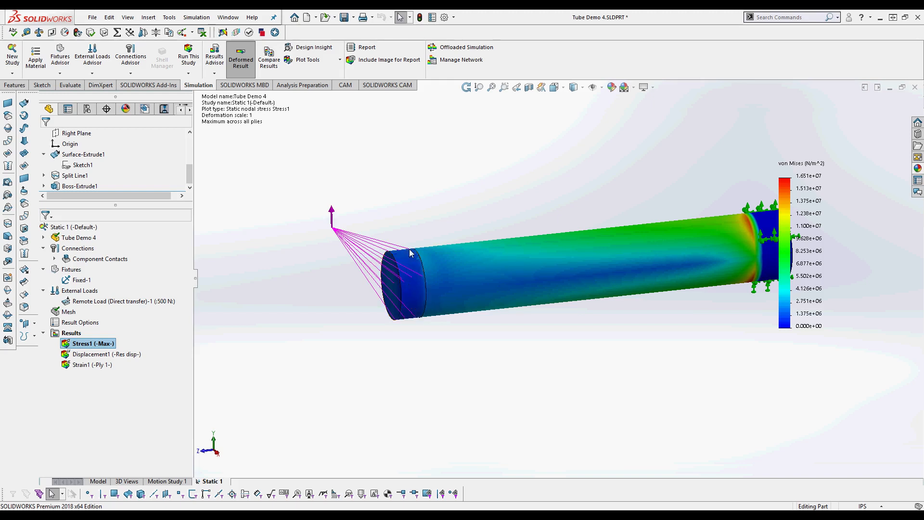
pyautogui.scroll(2, 619, 268)
pyautogui.scroll(-3, 500, 286)
pyautogui.moveTo(492, 294); pyautogui.dragTo(525, 294, button='middle')
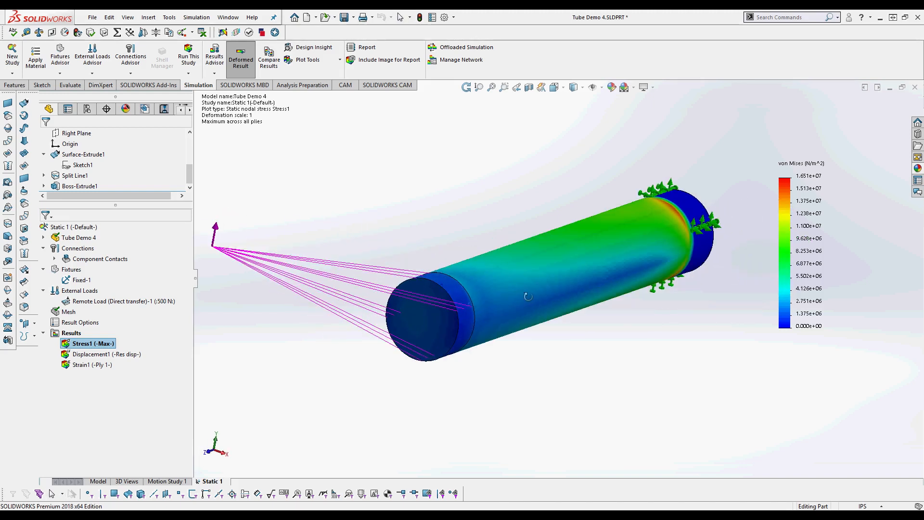
# Step: Start a factor of safety plot for the tube surface body only, using the Tsai-Hill criterion and an upper limit of 10
pyautogui.rightClick(71, 334)
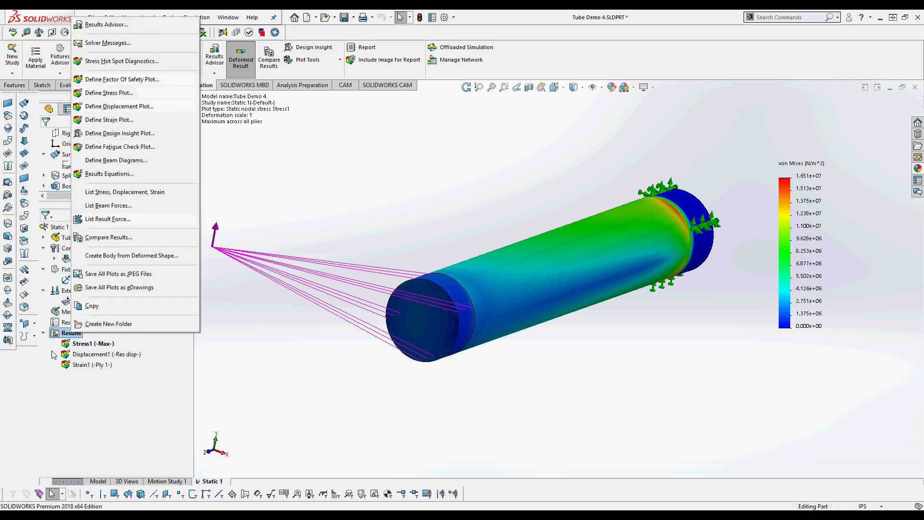
pyautogui.rightClick(64, 338)
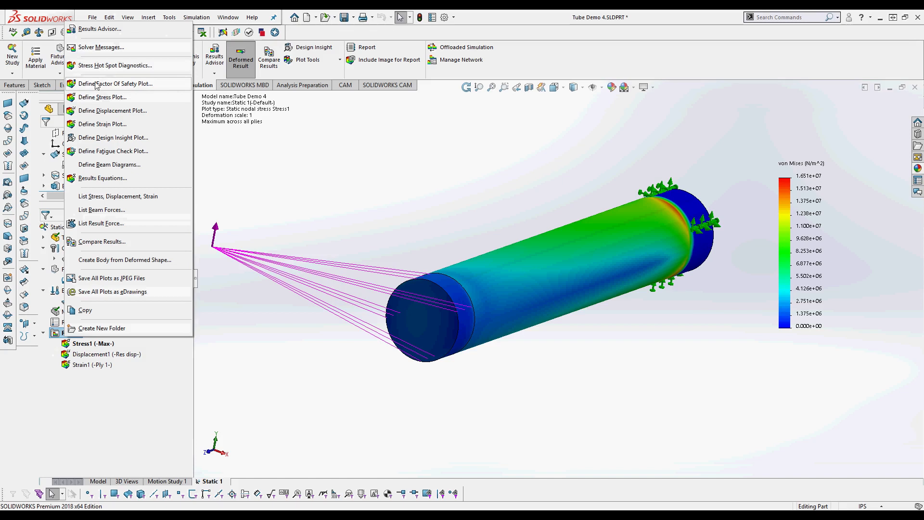
pyautogui.click(113, 84)
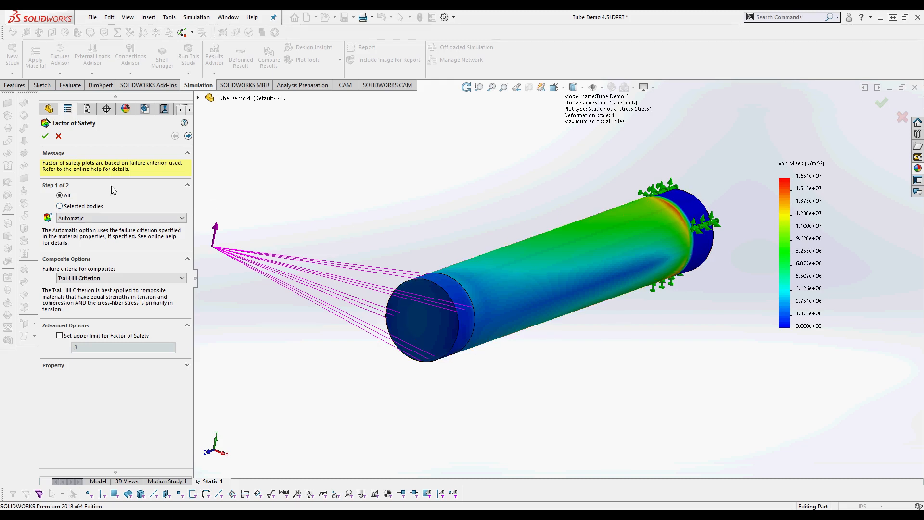
pyautogui.click(59, 206)
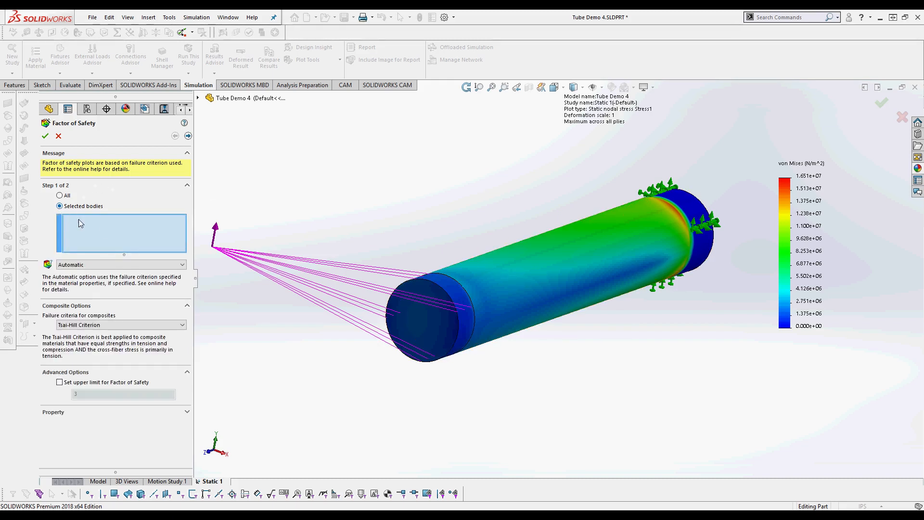
pyautogui.click(582, 264)
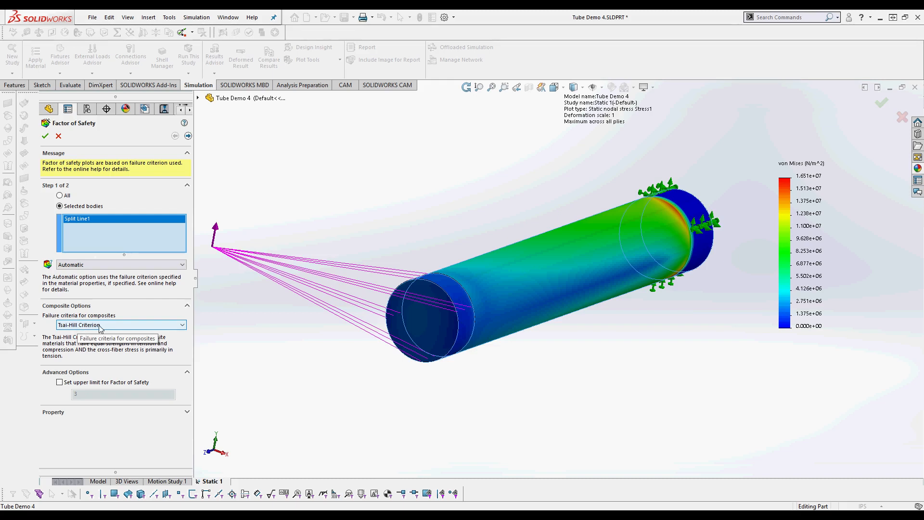
pyautogui.click(60, 382)
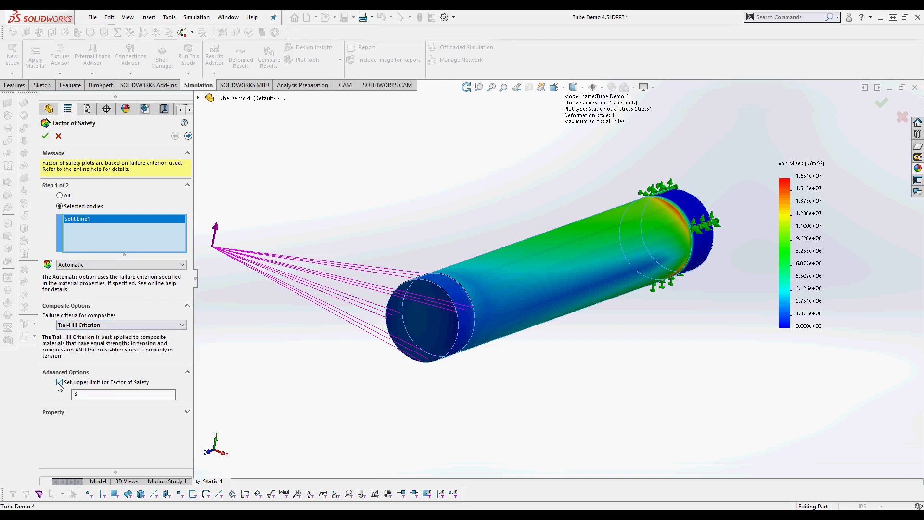
pyautogui.moveTo(101, 393); pyautogui.dragTo(65, 394)
pyautogui.write('0')
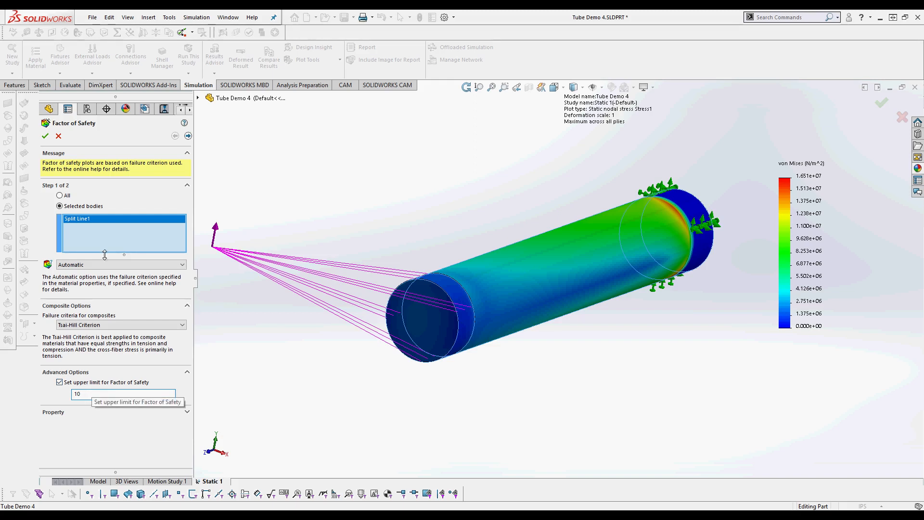
# Step: Set the factor of safety plot to the worst case across all plies, create the distribution plot and examine it
pyautogui.click(188, 137)
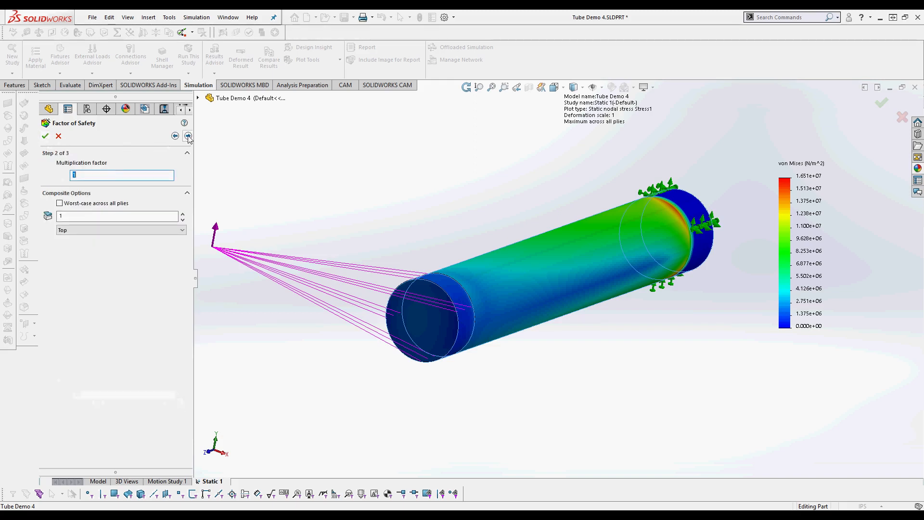
pyautogui.click(60, 204)
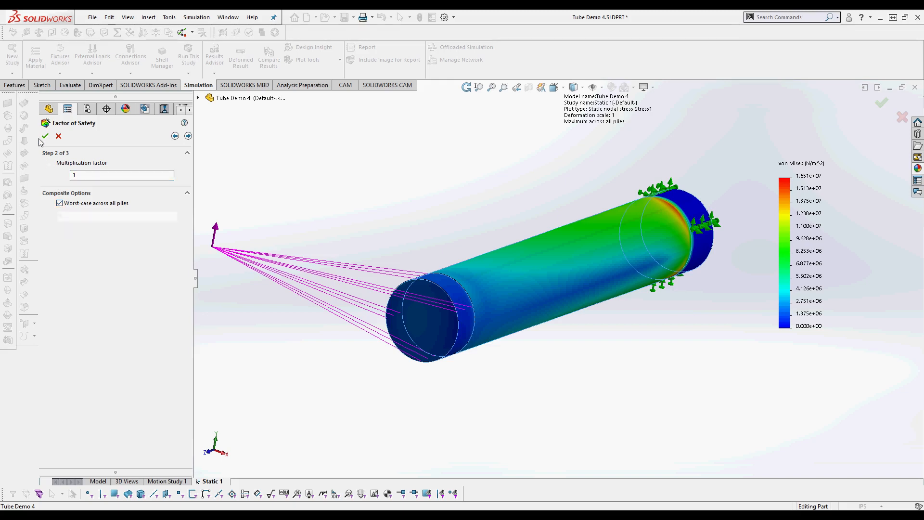
pyautogui.click(188, 136)
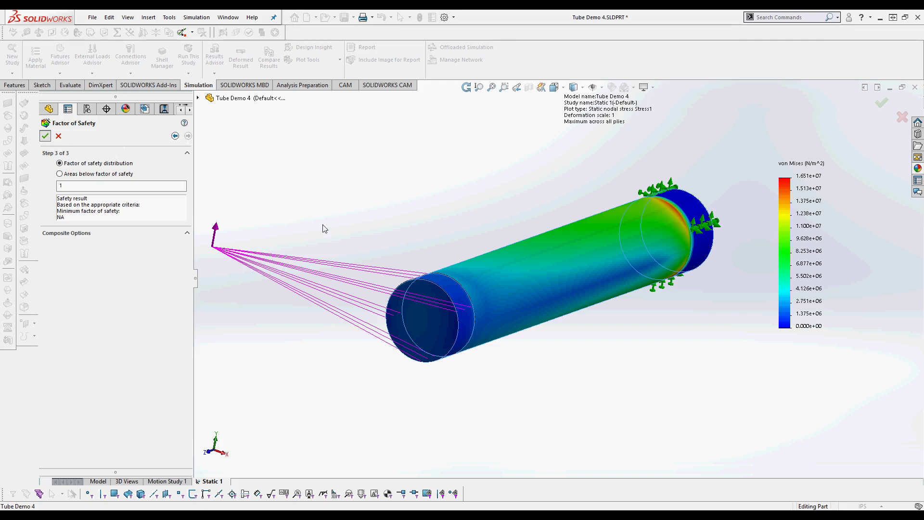
pyautogui.press('Return')
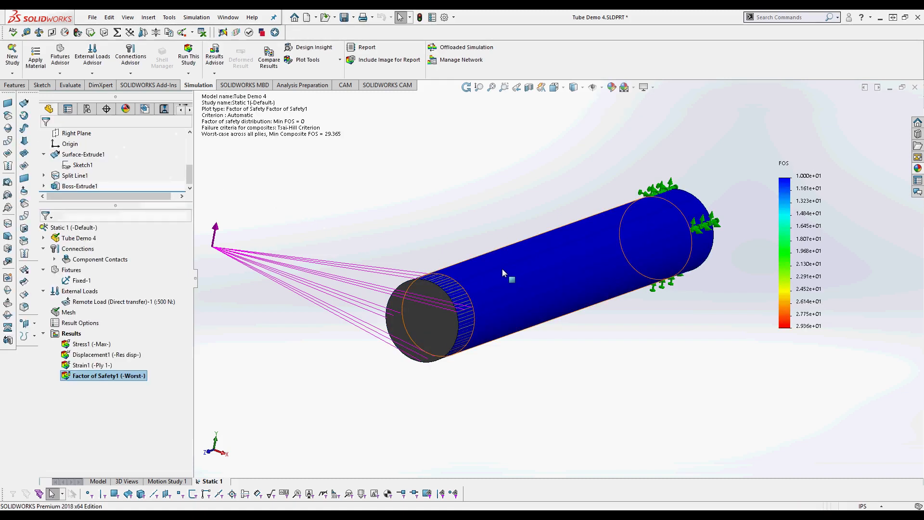
pyautogui.moveTo(498, 235); pyautogui.dragTo(465, 252, button='middle')
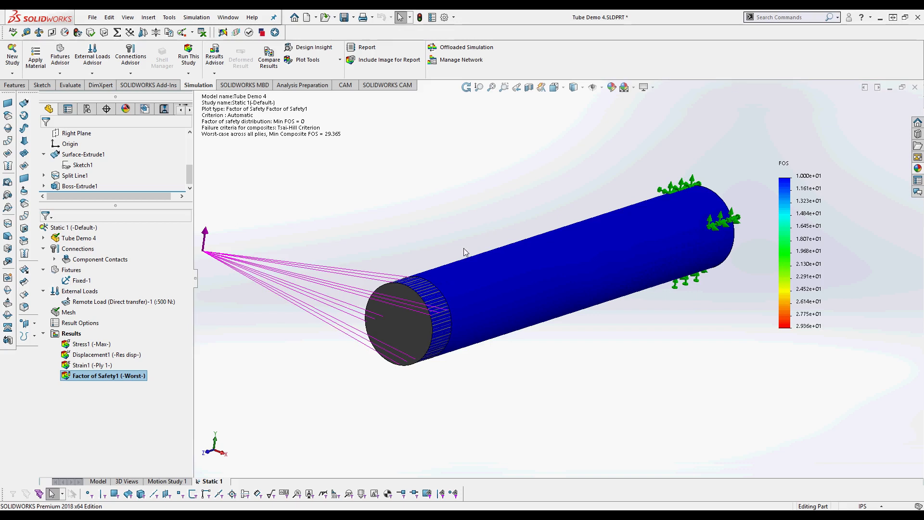
pyautogui.rightClick(97, 376)
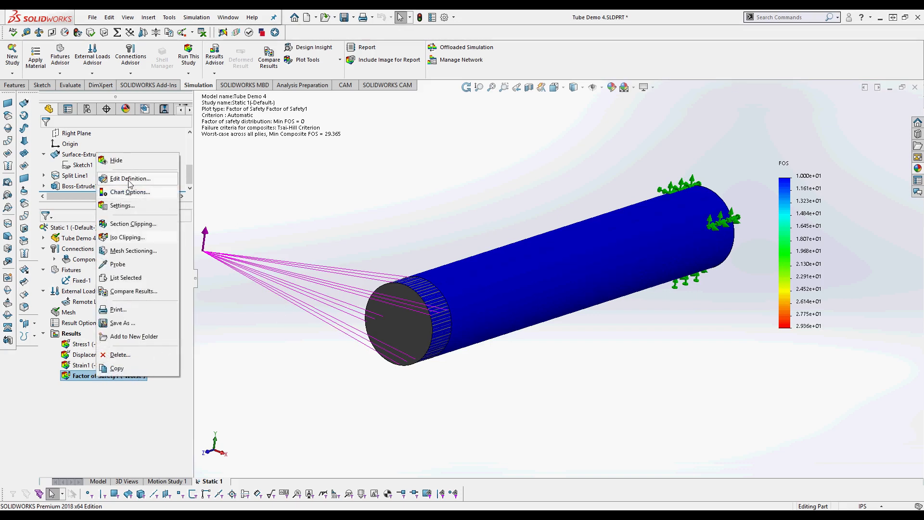
pyautogui.click(350, 172)
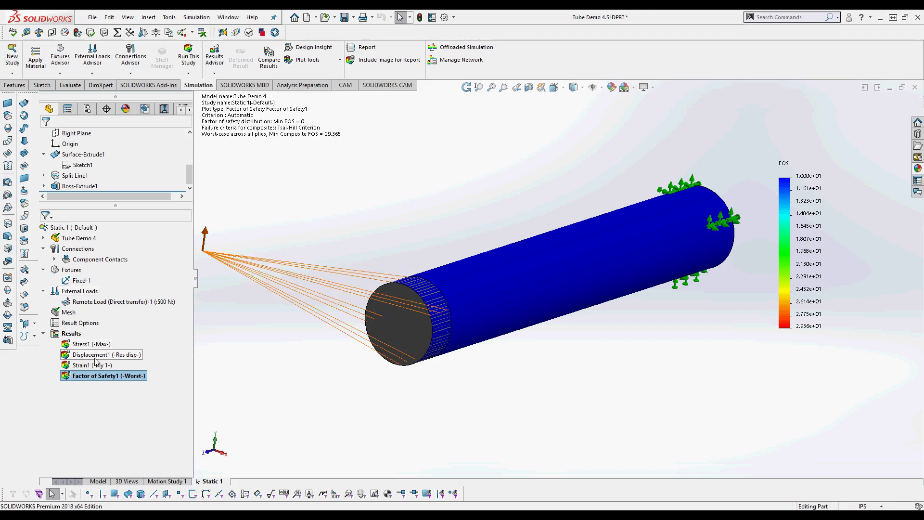
# Step: Edit the remote load on the tube and multiply its Y-direction force by 25, entering 500*25 N
pyautogui.rightClick(103, 303)
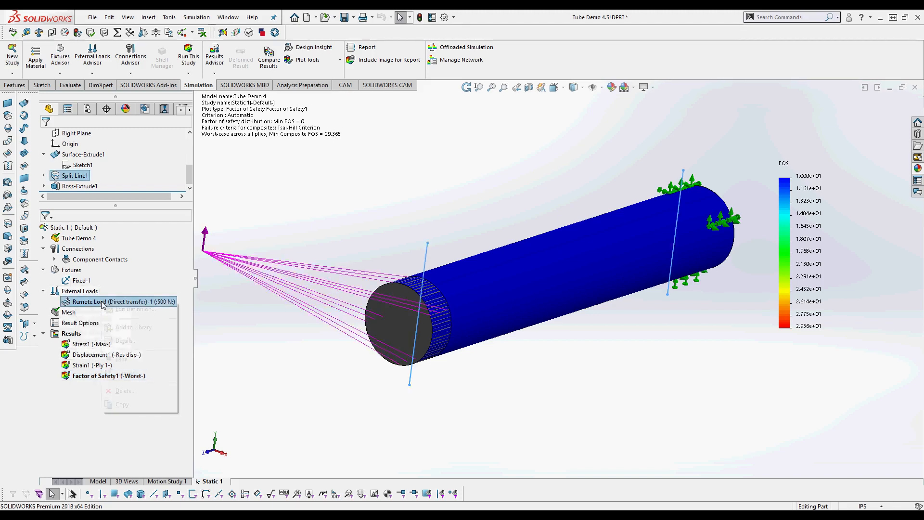
pyautogui.click(123, 311)
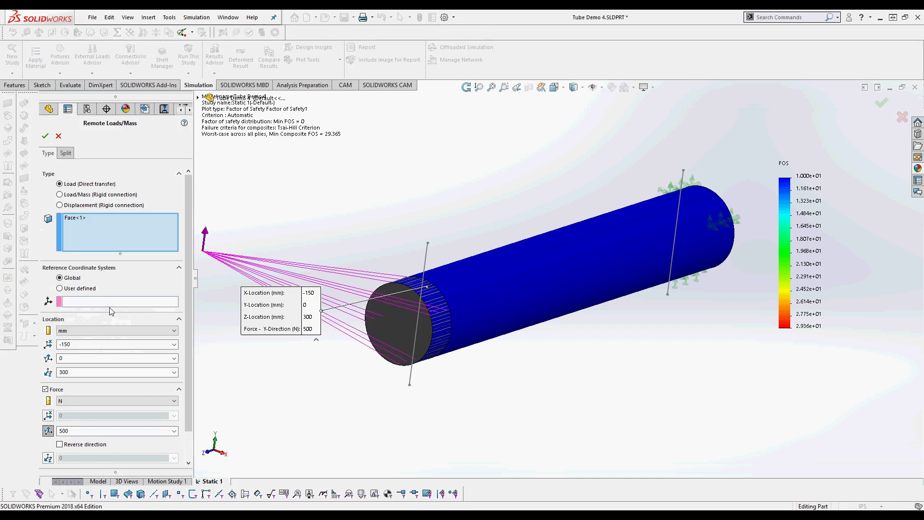
pyautogui.doubleClick(79, 430)
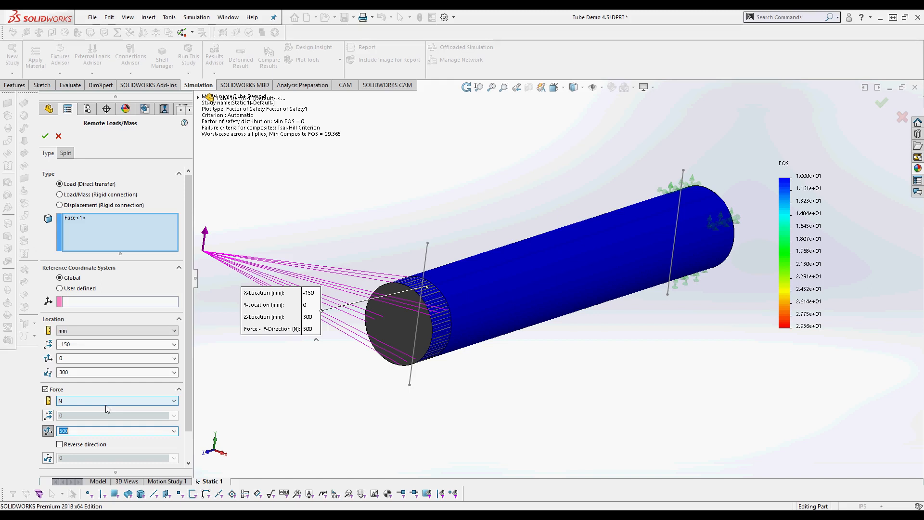
pyautogui.write('500*25')
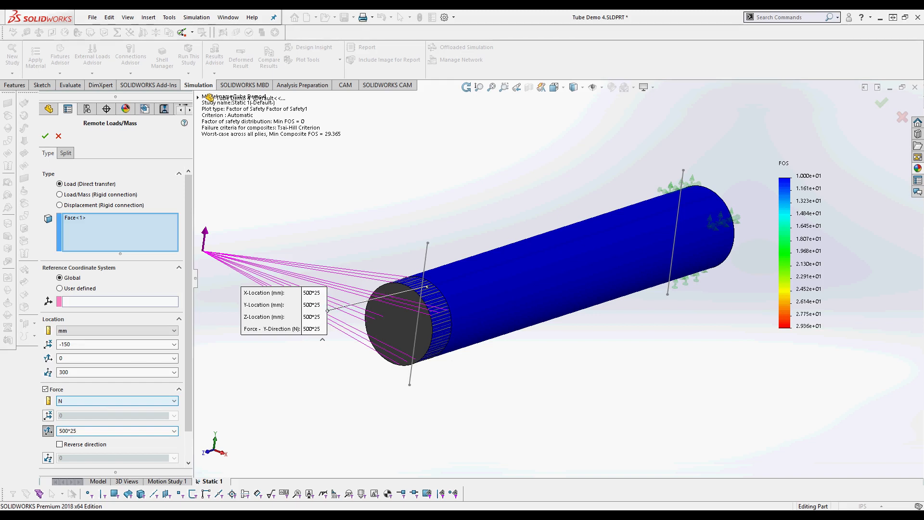
pyautogui.press('Return')
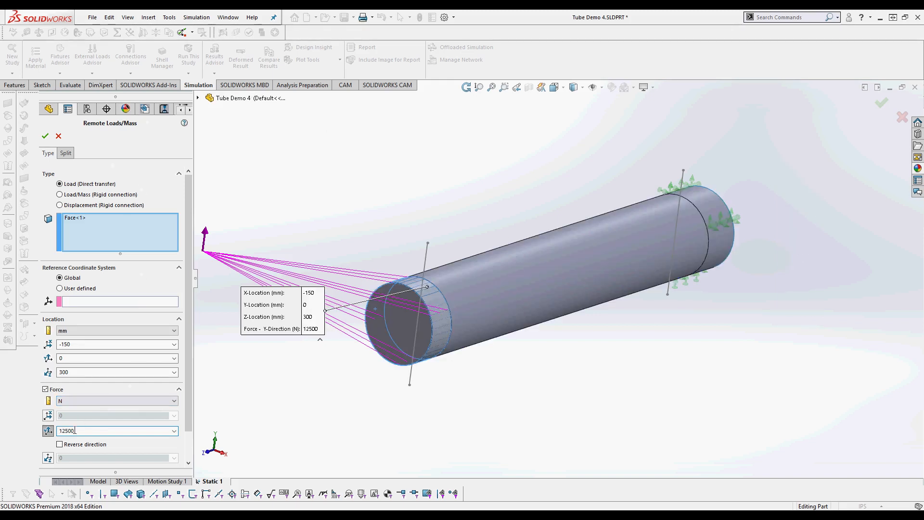
pyautogui.click(45, 137)
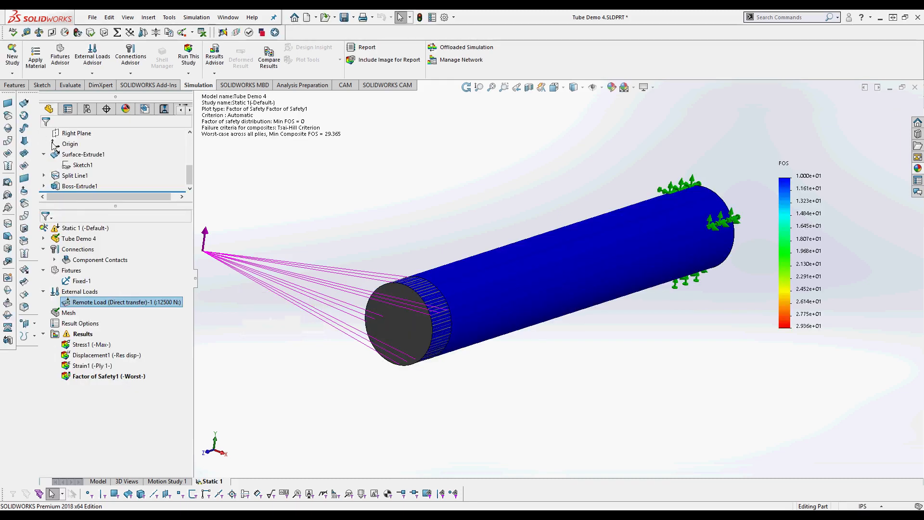
# Step: Run the static study again and examine the maximum-across-plies stress plot along the tube
pyautogui.click(187, 59)
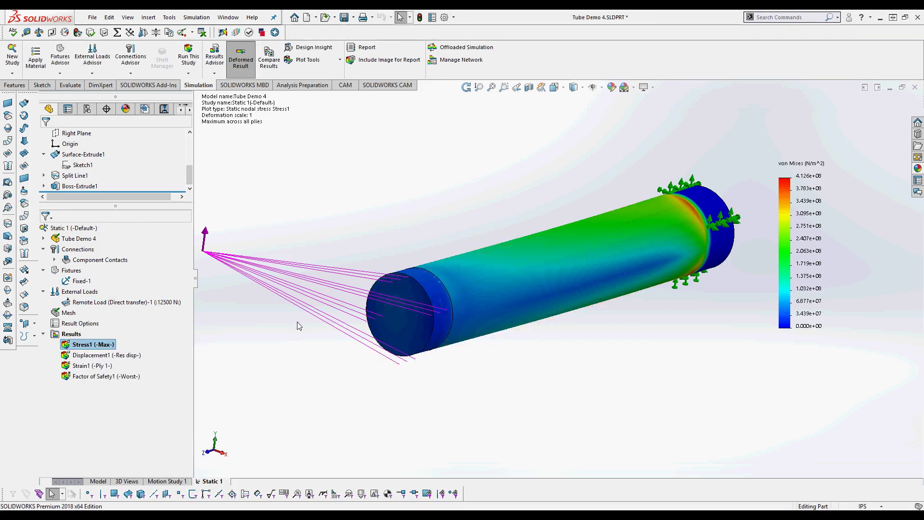
pyautogui.moveTo(640, 236); pyautogui.dragTo(713, 233, button='middle')
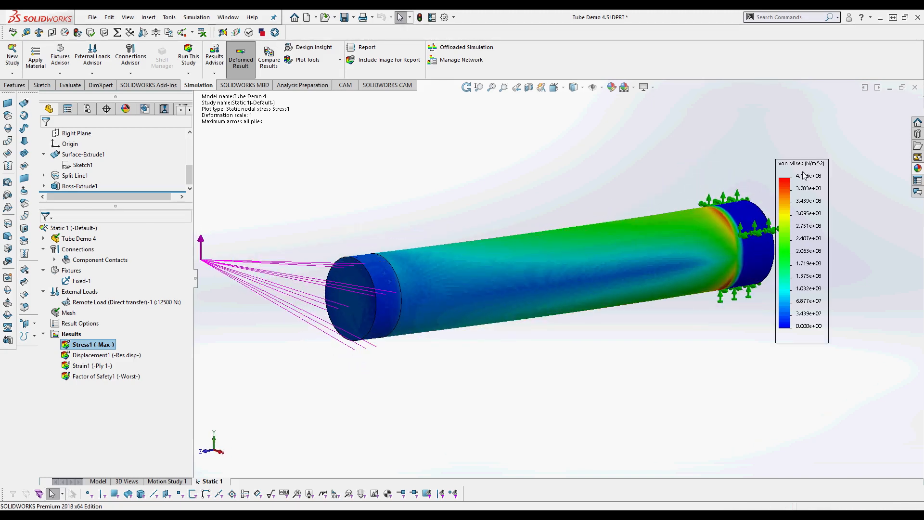
pyautogui.scroll(2, 808, 183)
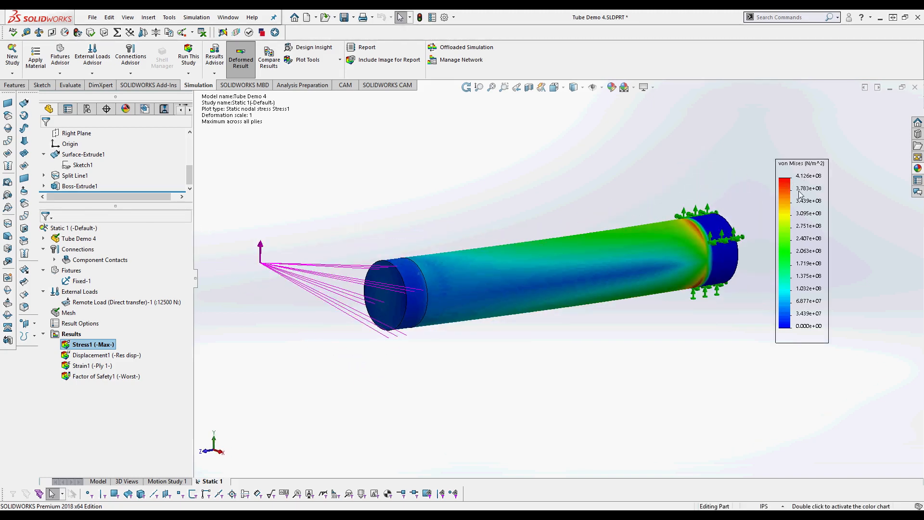
pyautogui.scroll(-2, 800, 193)
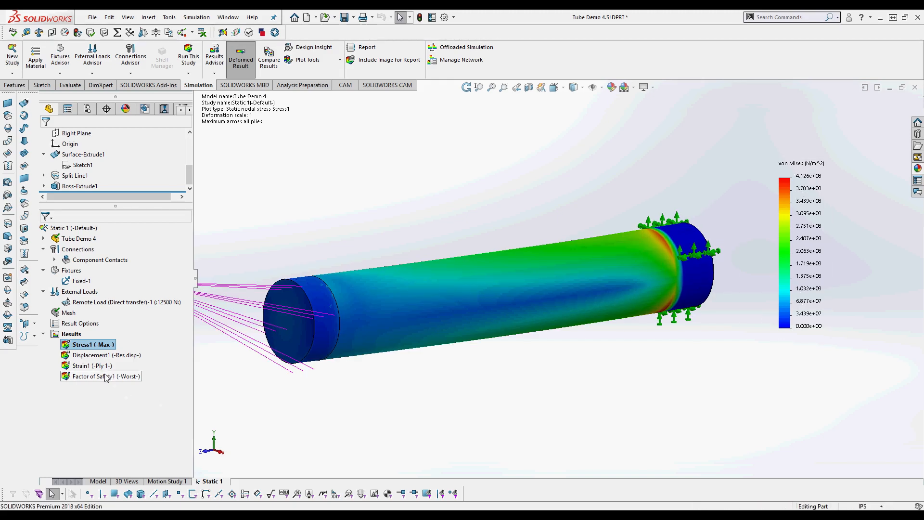
# Step: Show the worst-case factor of safety plot and examine the distribution around the tube and near the fixed end
pyautogui.doubleClick(96, 377)
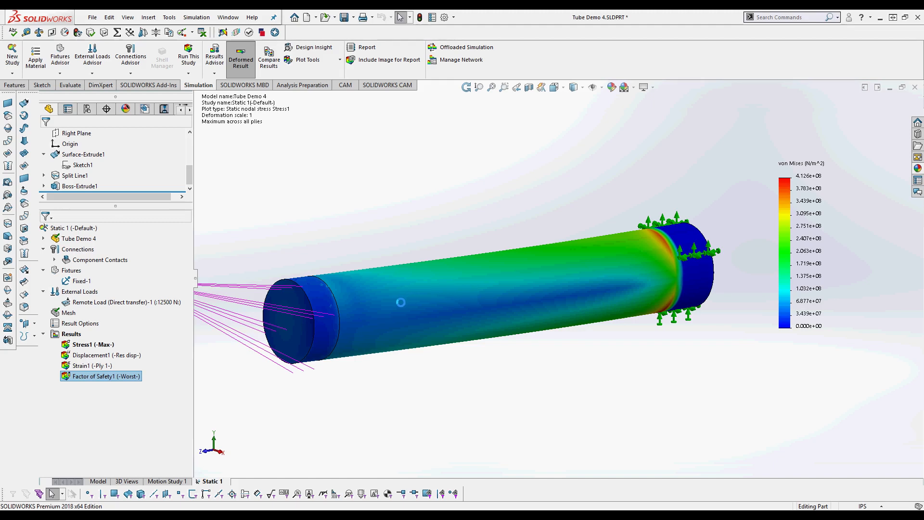
pyautogui.moveTo(453, 306); pyautogui.dragTo(428, 136, button='middle')
pyautogui.moveTo(504, 313); pyautogui.dragTo(501, 256, button='middle')
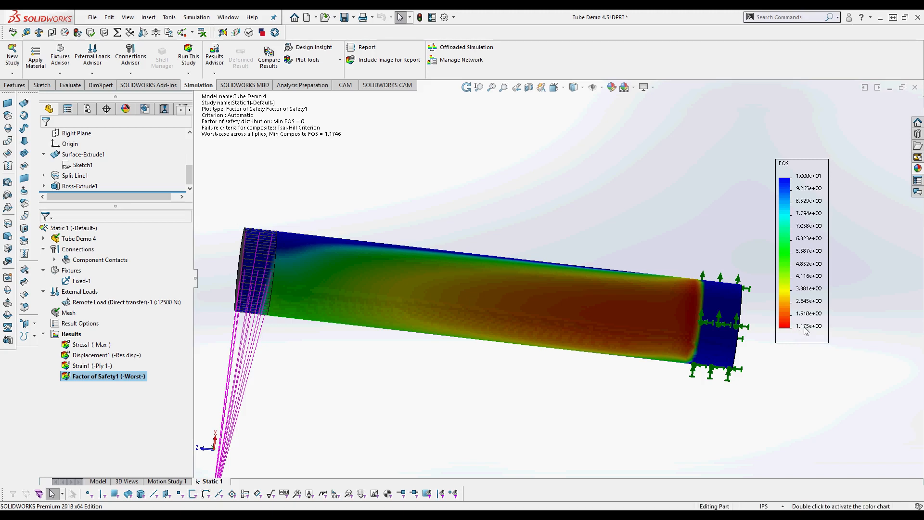
pyautogui.moveTo(634, 298); pyautogui.dragTo(718, 462, button='middle')
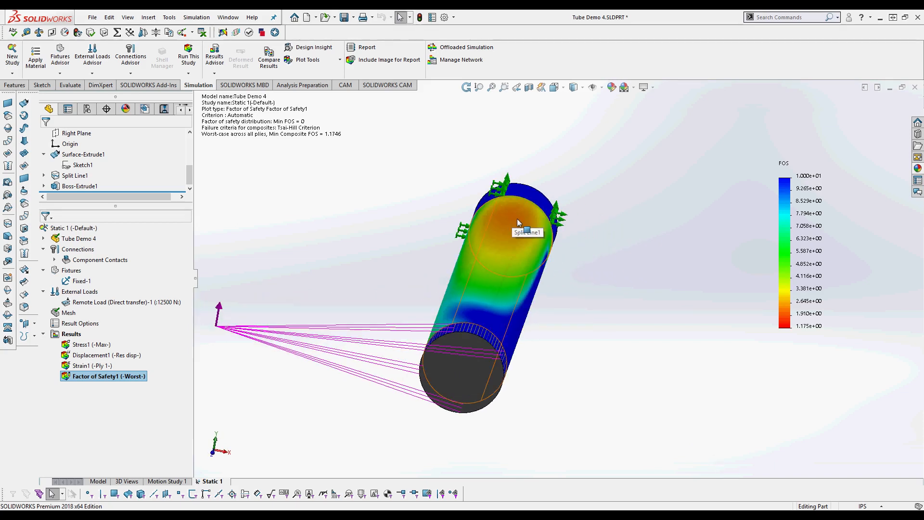
pyautogui.moveTo(530, 284); pyautogui.dragTo(458, 254, button='middle')
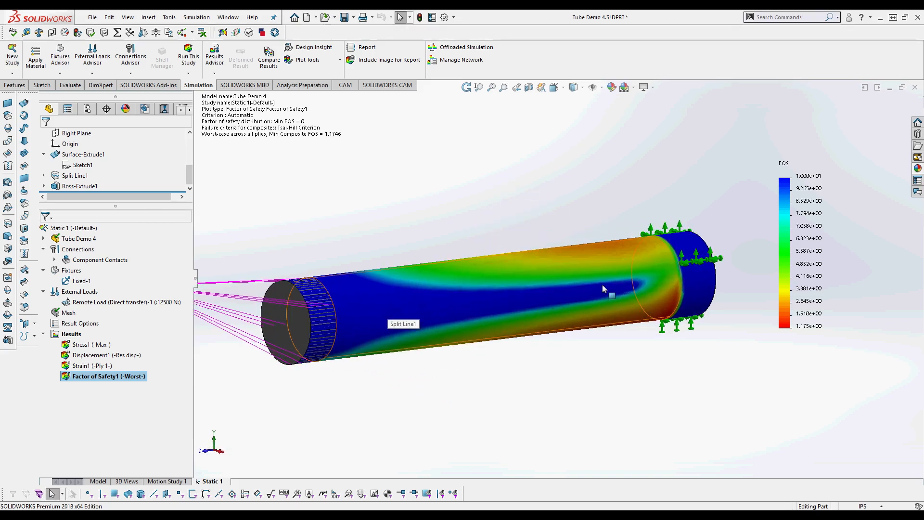
pyautogui.moveTo(619, 301); pyautogui.dragTo(577, 120, button='middle')
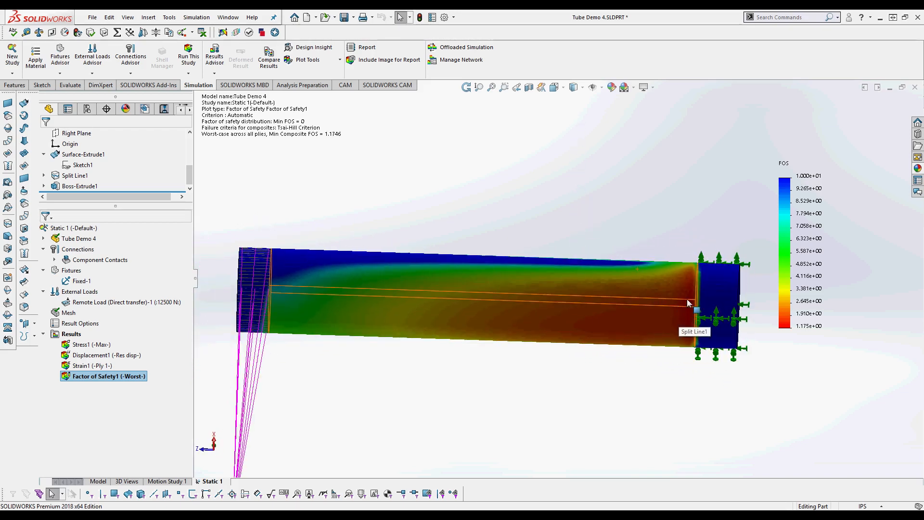
pyautogui.moveTo(664, 290); pyautogui.dragTo(689, 318, button='middle')
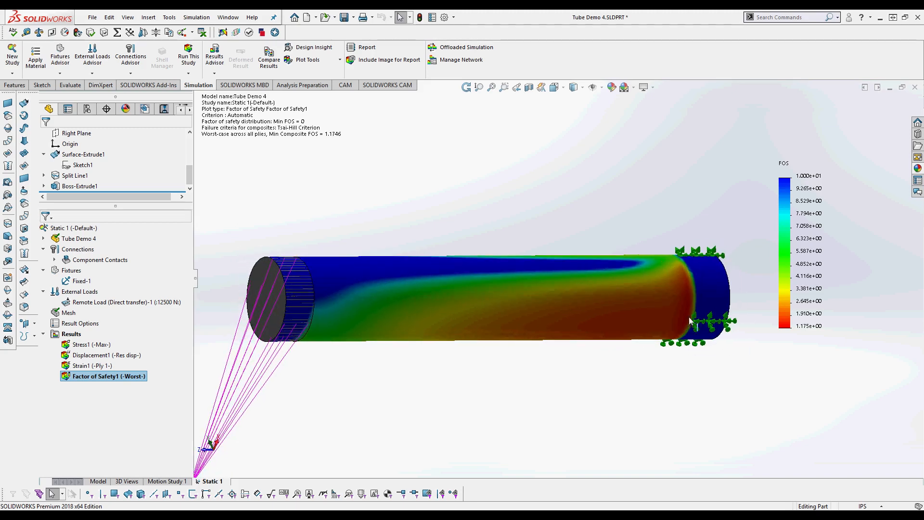
pyautogui.moveTo(628, 315); pyautogui.dragTo(697, 359, button='middle')
pyautogui.moveTo(462, 226); pyautogui.dragTo(496, 305, button='middle')
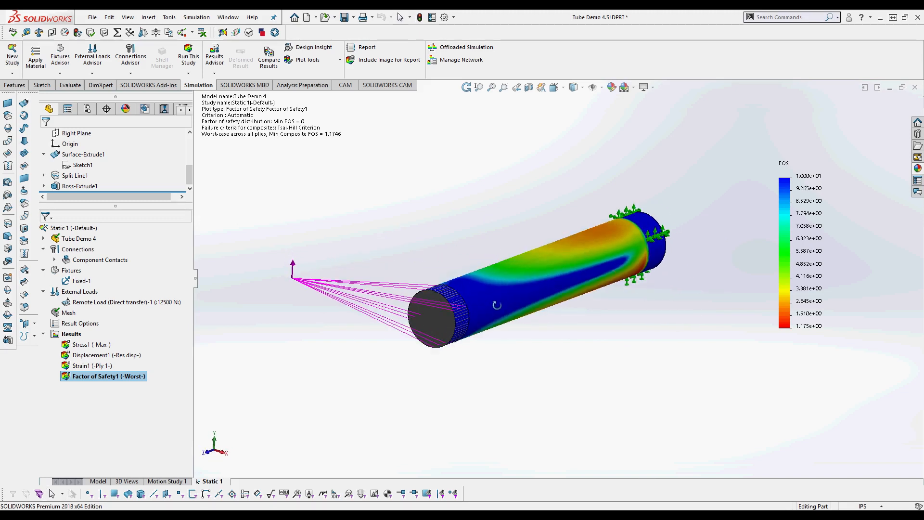
pyautogui.scroll(-3, 529, 256)
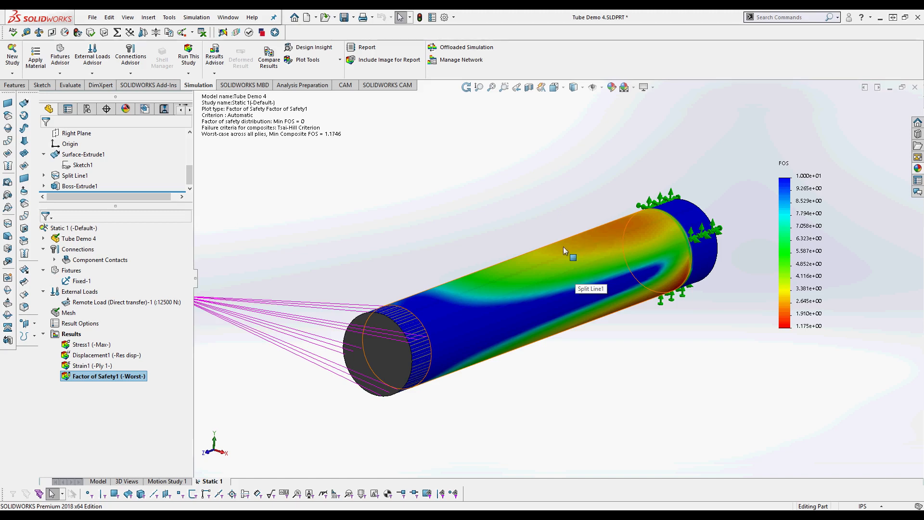
pyautogui.scroll(2, 586, 325)
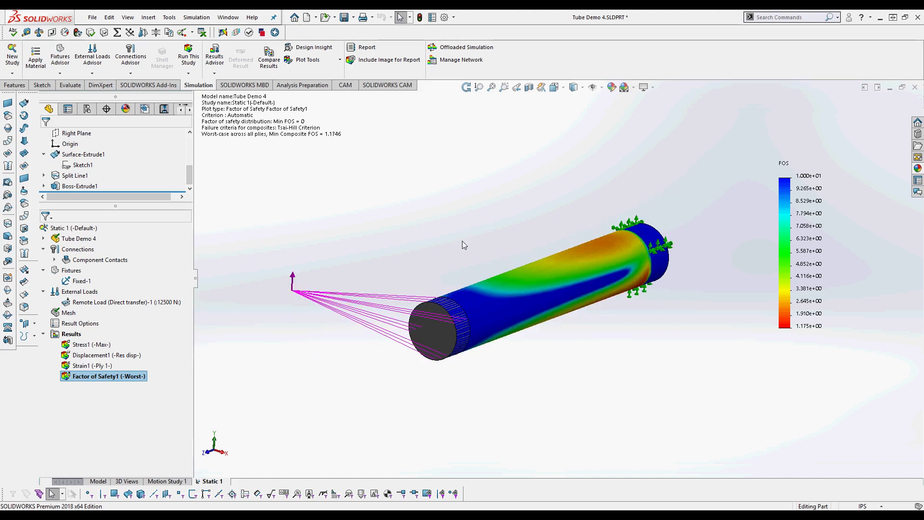
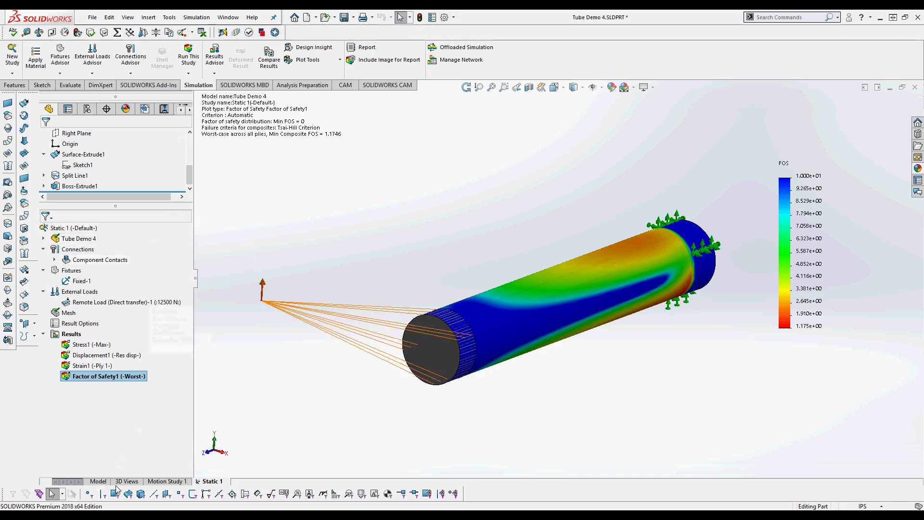
# Step: Return to the part model and check the dimensions of the tube's surface extrusion
pyautogui.click(98, 481)
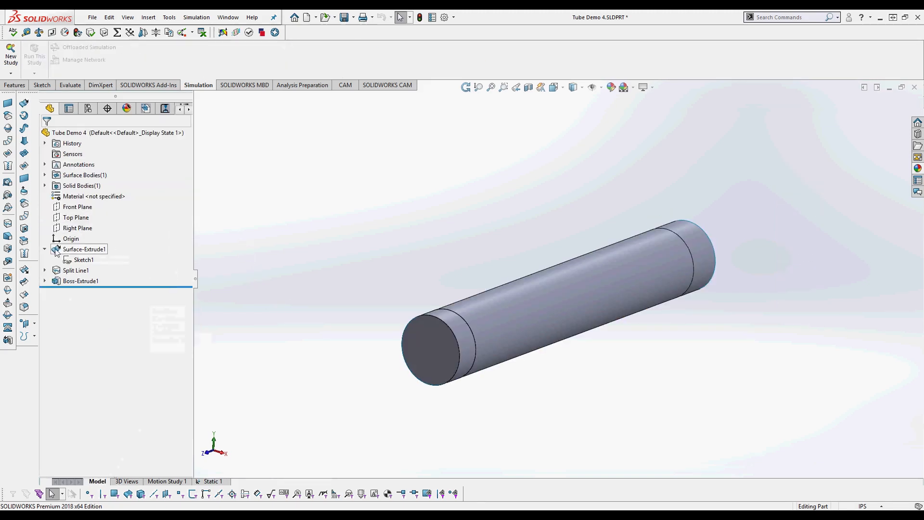
pyautogui.scroll(-2, 602, 313)
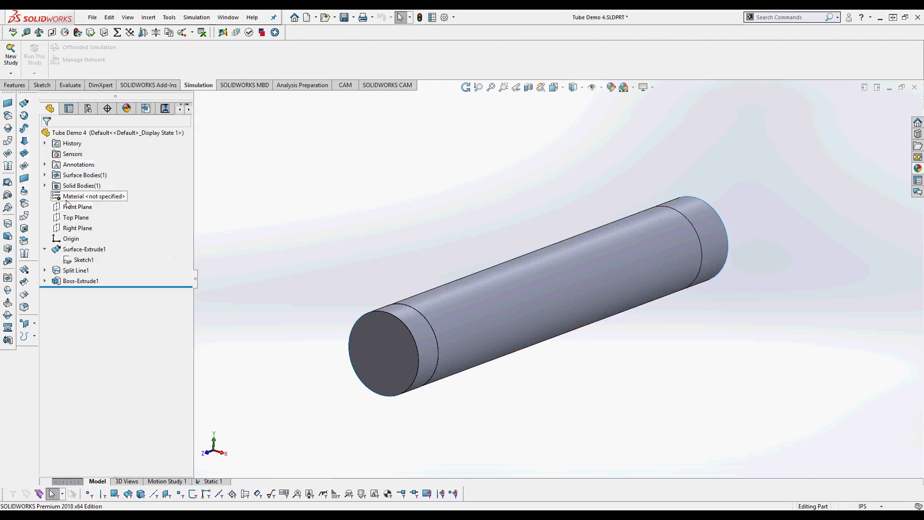
pyautogui.click(77, 249)
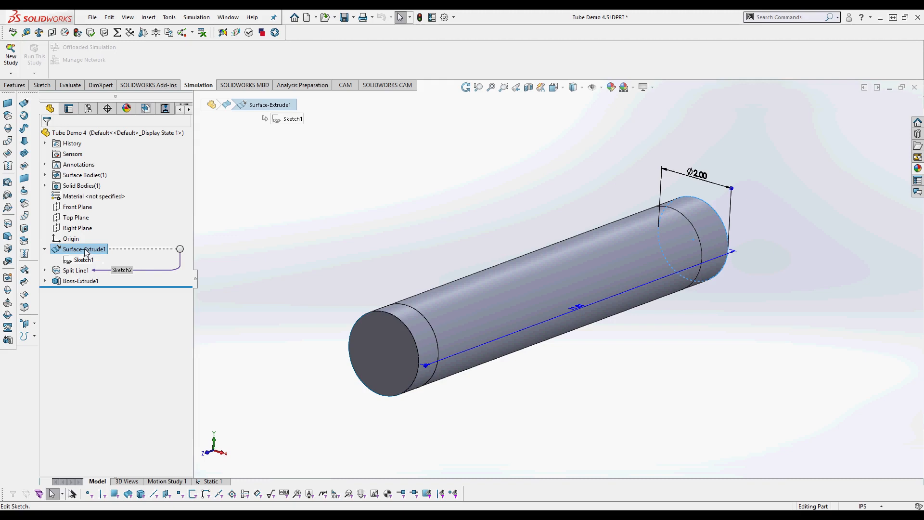
pyautogui.click(481, 245)
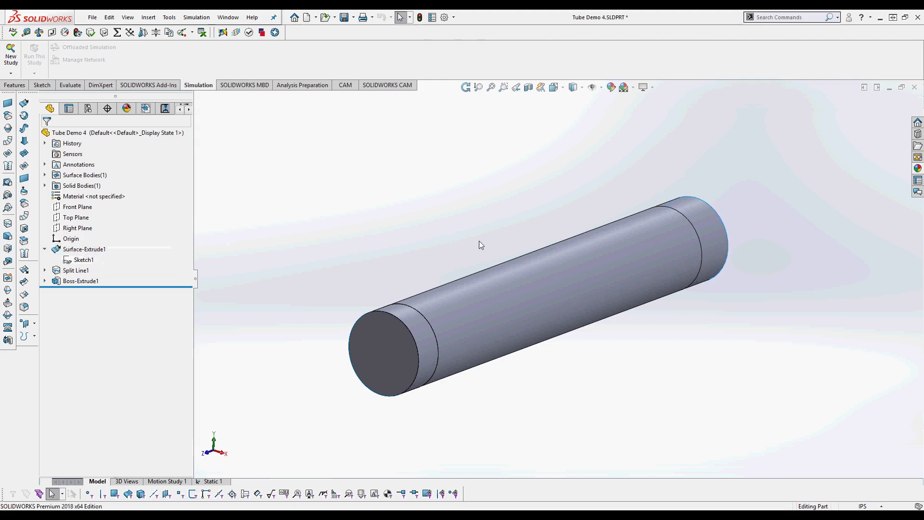
pyautogui.moveTo(579, 304); pyautogui.dragTo(543, 279, button='middle')
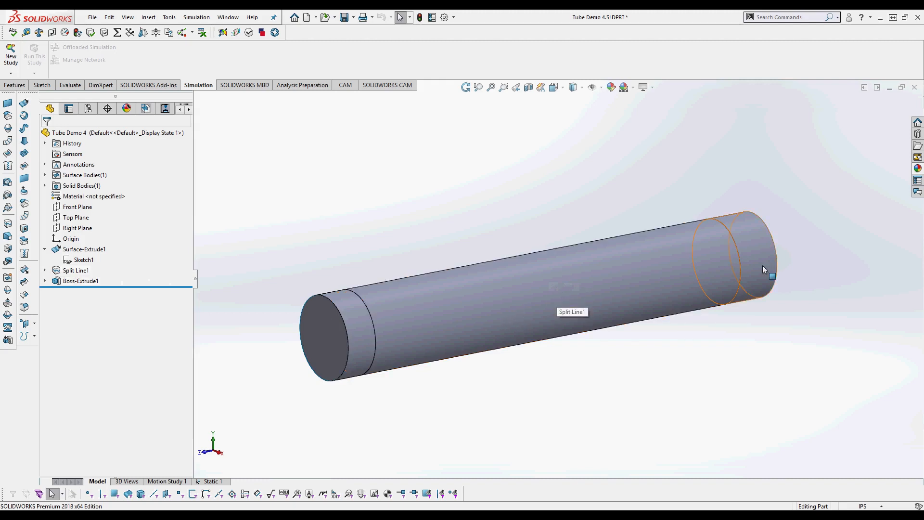
# Step: Edit the split line's sketch, adding a vertical line about 3.46 in long across the tube near mid-length, and rebuild the split
pyautogui.rightClick(76, 273)
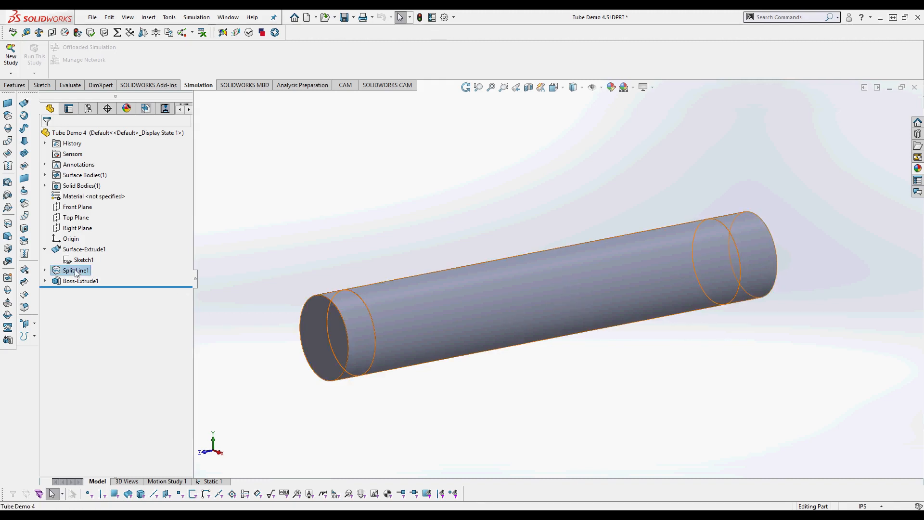
pyautogui.click(99, 242)
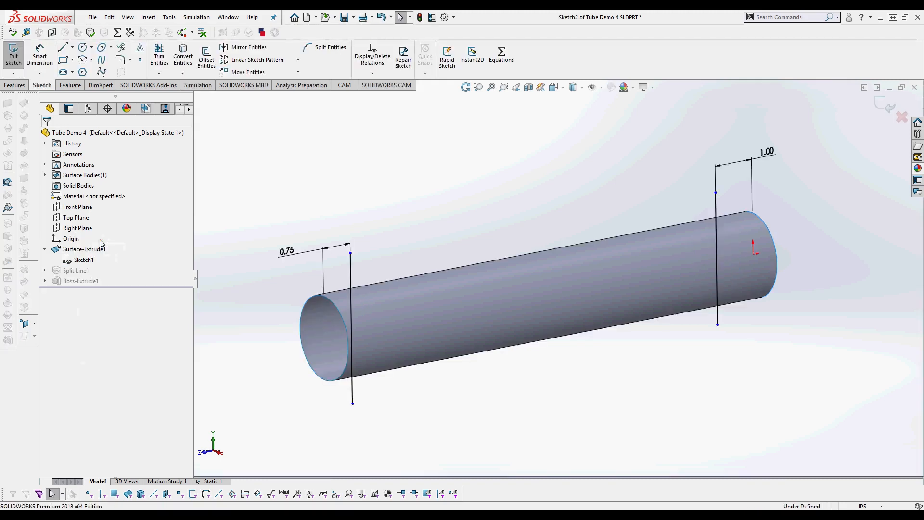
pyautogui.moveTo(576, 301)
pyautogui.mouseDown(button='middle')
pyautogui.moveTo(557, 262)
pyautogui.moveTo(538, 274)
pyautogui.mouseUp(button='middle')
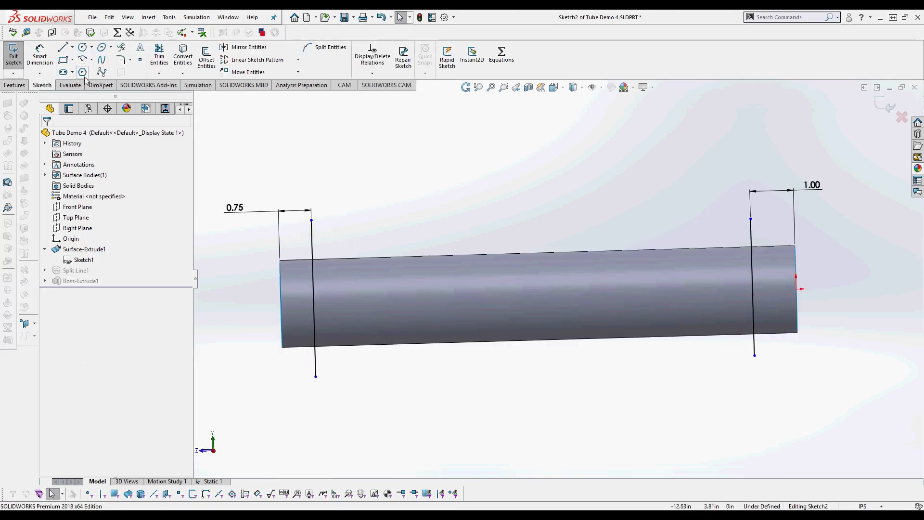
pyautogui.click(63, 47)
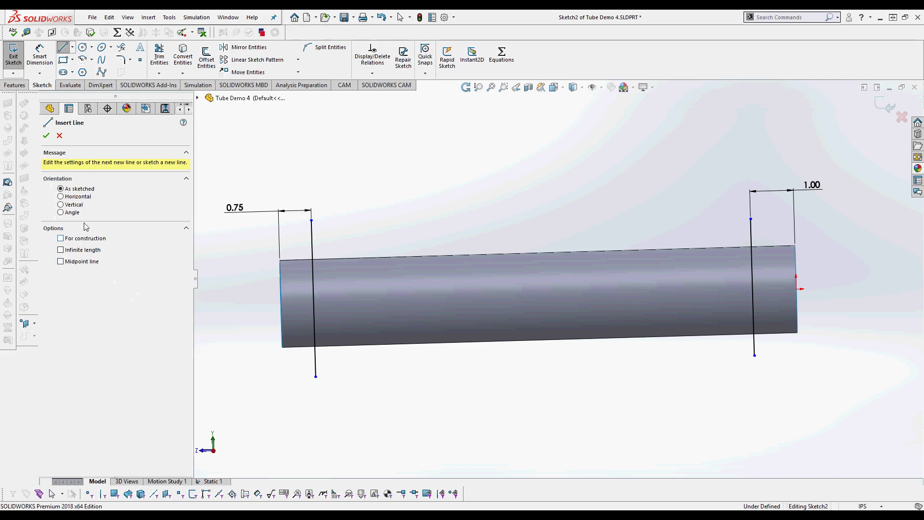
pyautogui.click(562, 213)
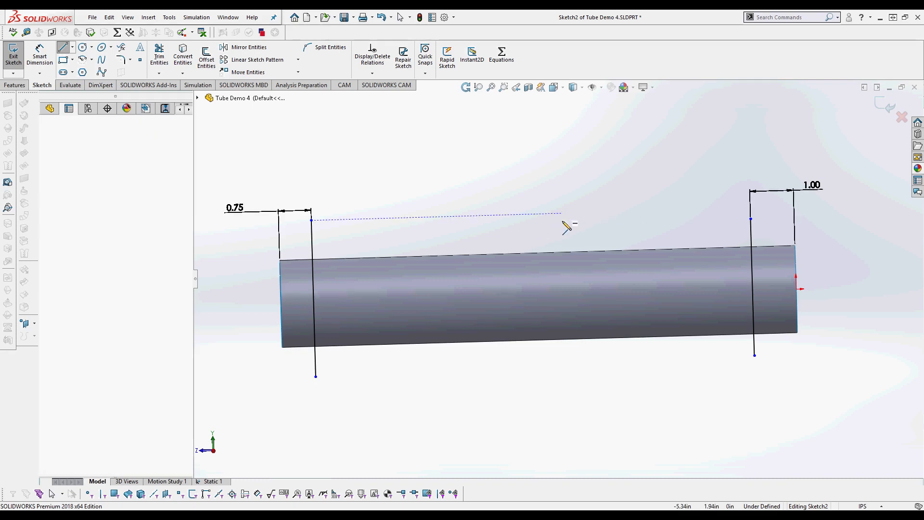
pyautogui.click(565, 363)
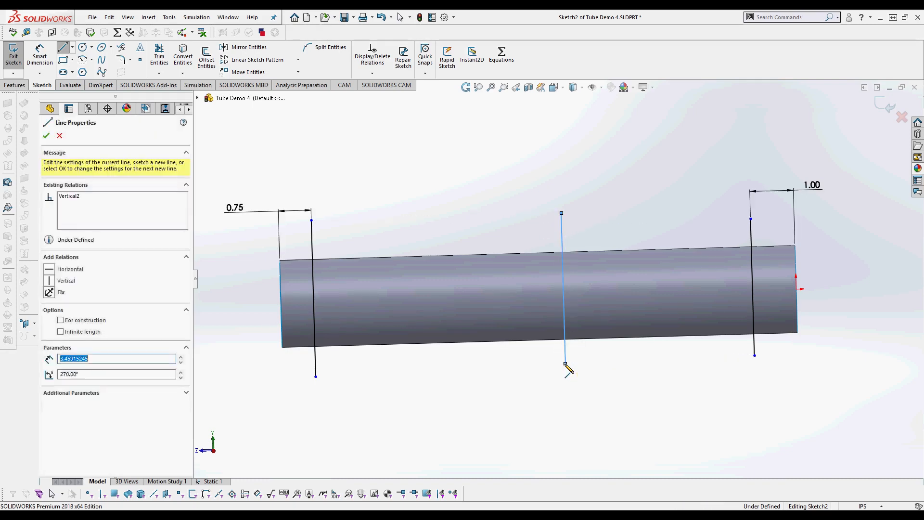
pyautogui.press('Escape')
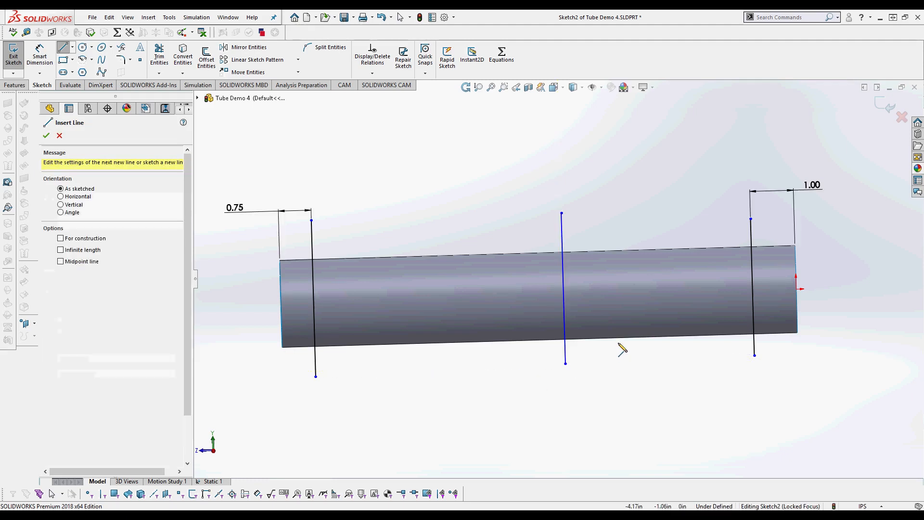
pyautogui.click(14, 55)
# Step: Copy the end face and the adjoining tube face up to the mid-length split as surfaces with a 0.00 in offset
pyautogui.moveTo(433, 192); pyautogui.dragTo(460, 217, button='middle')
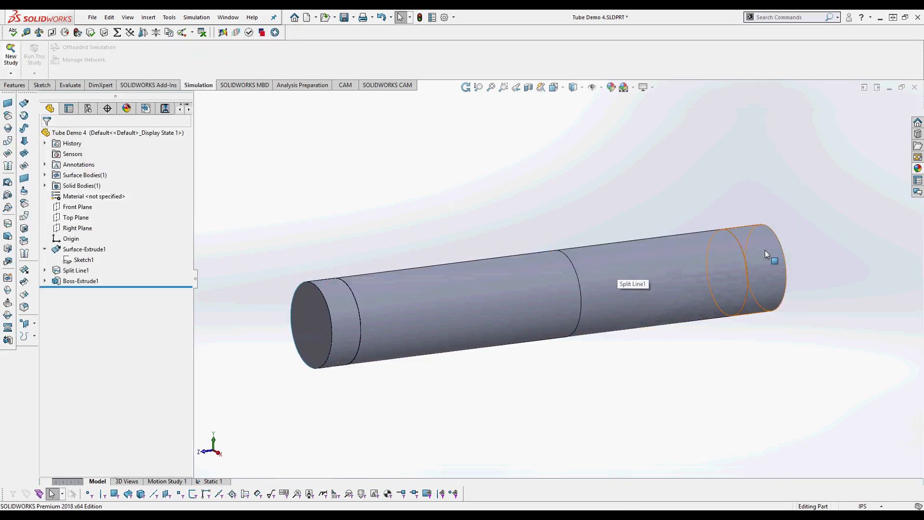
pyautogui.scroll(1, 714, 290)
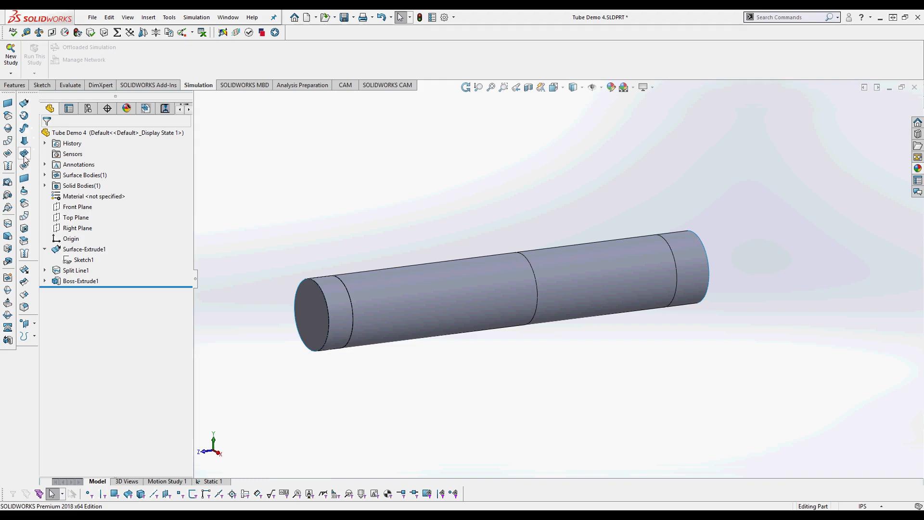
pyautogui.click(24, 204)
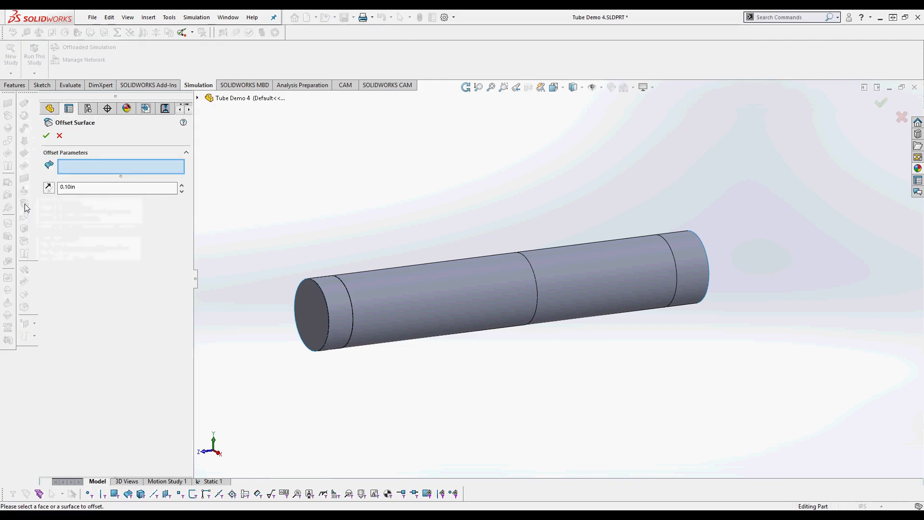
pyautogui.click(182, 192)
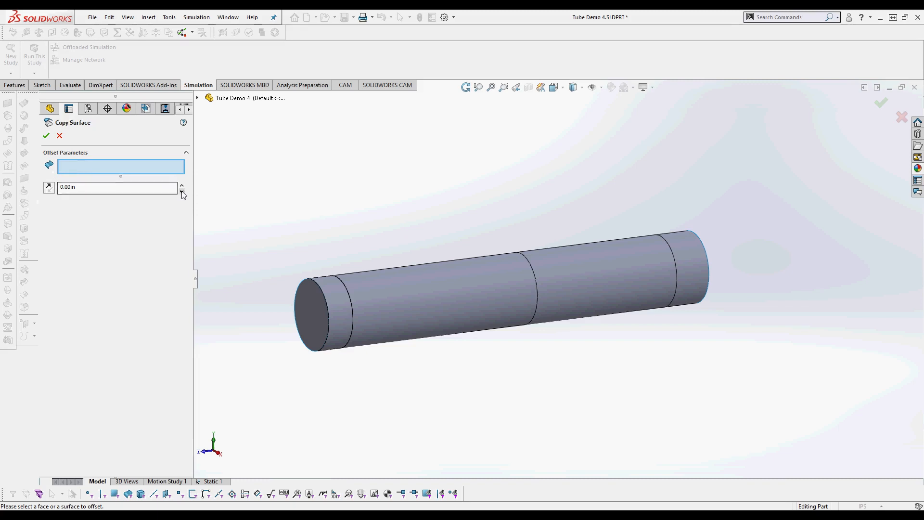
pyautogui.click(102, 163)
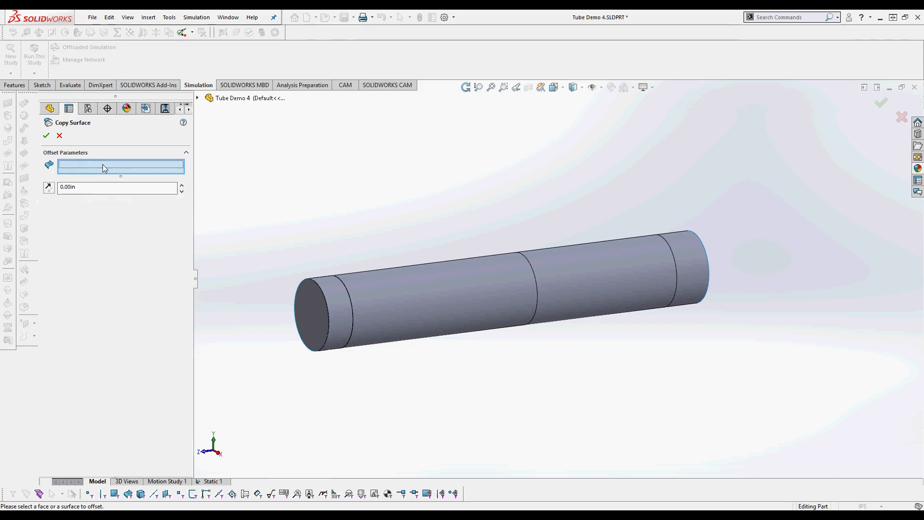
pyautogui.click(484, 274)
pyautogui.click(334, 299)
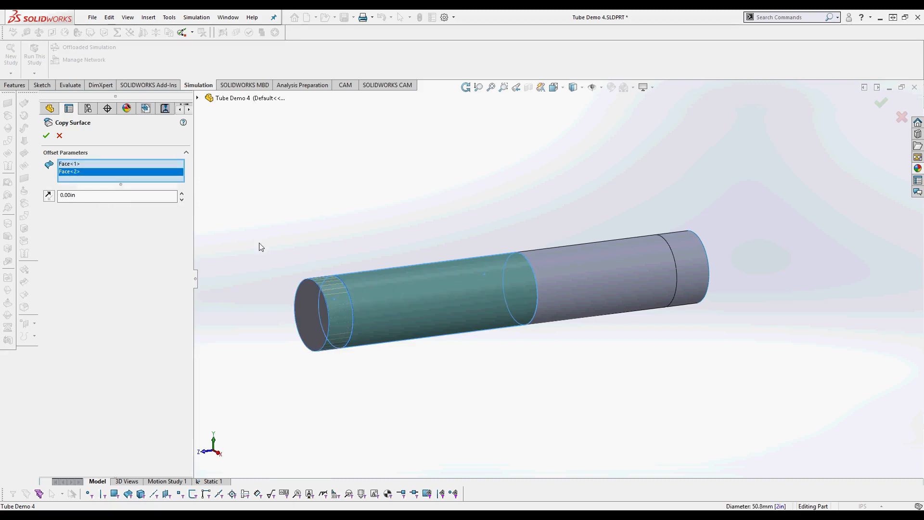
pyautogui.click(46, 137)
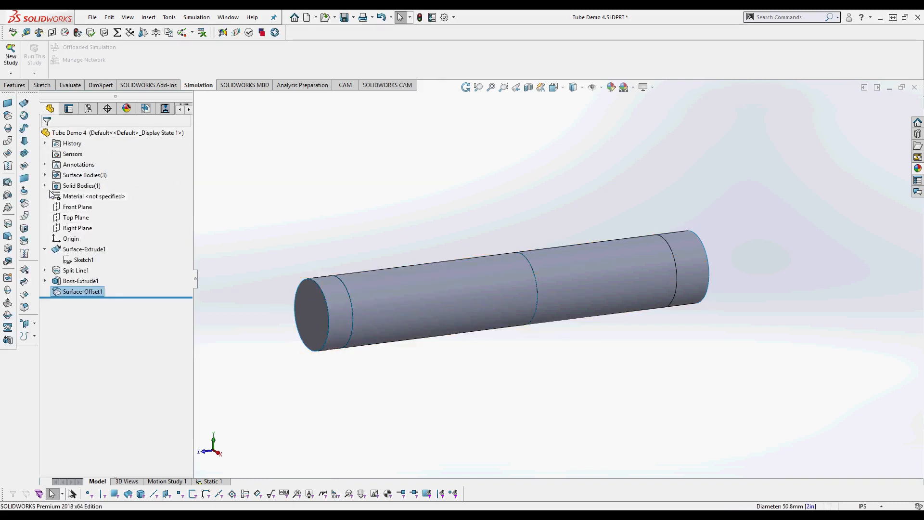
# Step: Examine the part's surface bodies to identify the split tube surface and the two copied surfaces
pyautogui.click(45, 176)
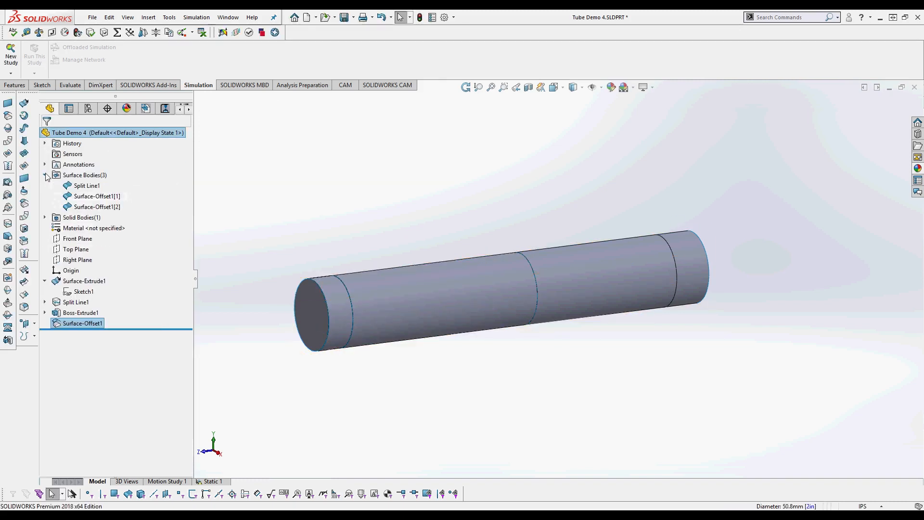
pyautogui.click(87, 186)
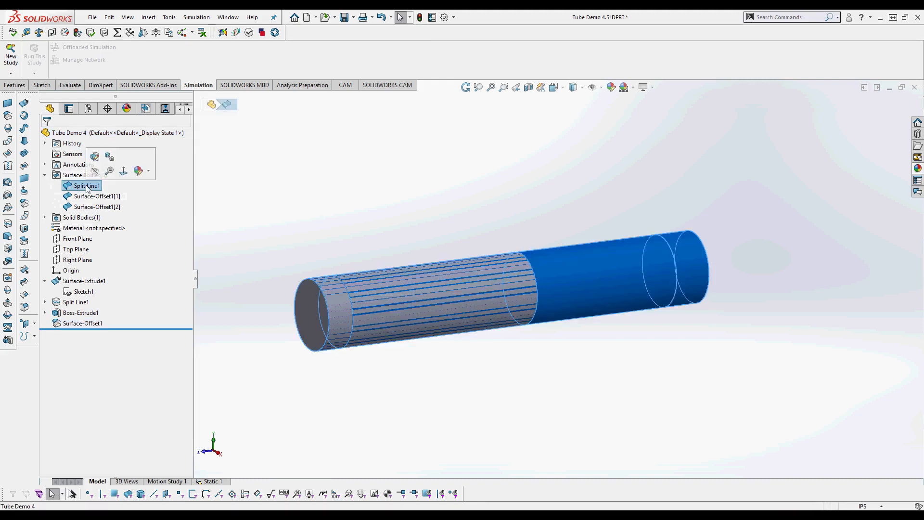
pyautogui.click(90, 196)
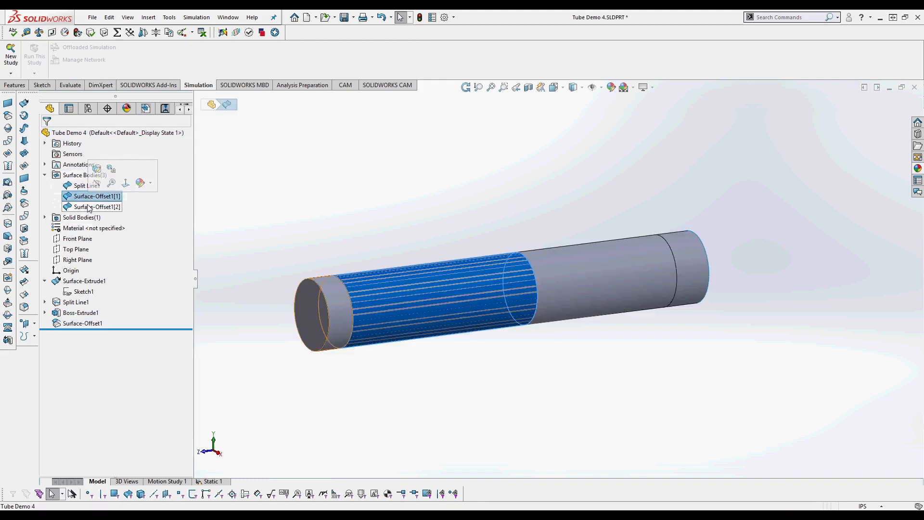
pyautogui.click(89, 207)
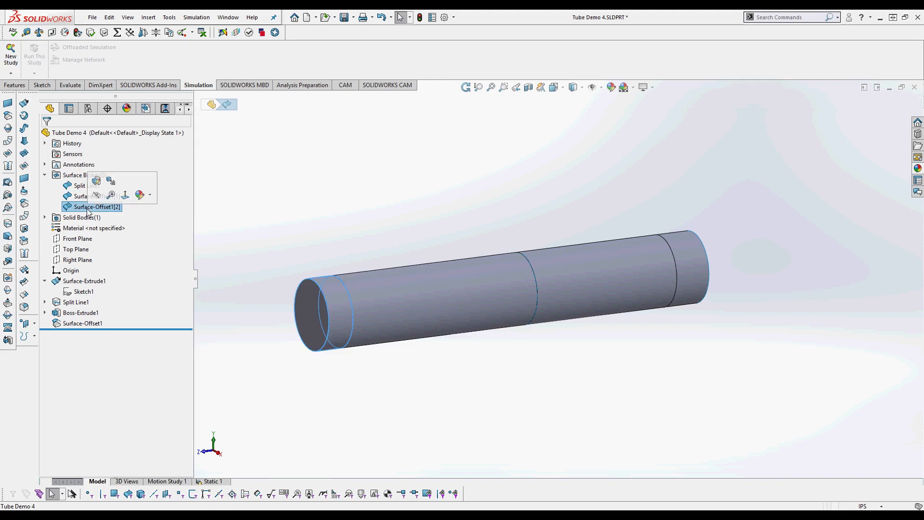
pyautogui.click(81, 199)
pyautogui.click(78, 207)
pyautogui.click(79, 198)
# Step: Knit the two copied surfaces into one surface body with merged entities and select the result
pyautogui.click(77, 207)
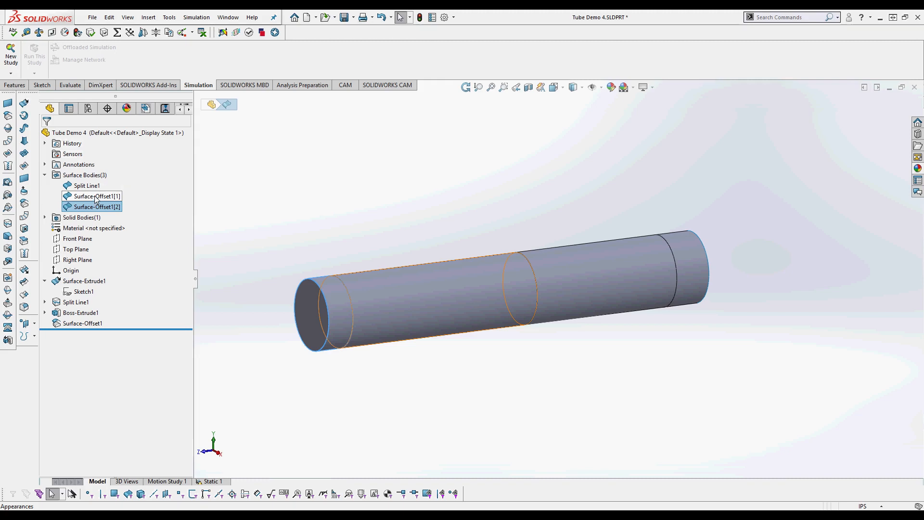
pyautogui.keyDown('ctrl'); pyautogui.click(96, 198); pyautogui.keyUp('ctrl')
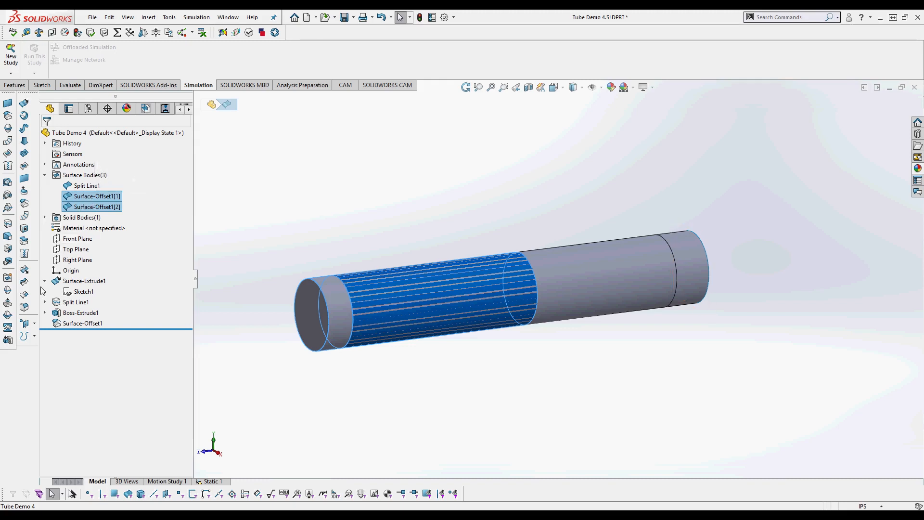
pyautogui.click(24, 254)
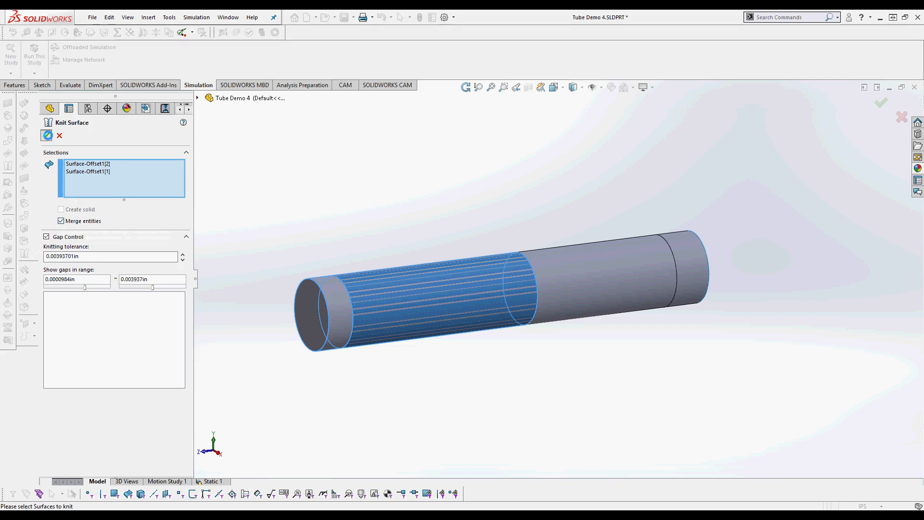
pyautogui.click(46, 135)
pyautogui.click(91, 196)
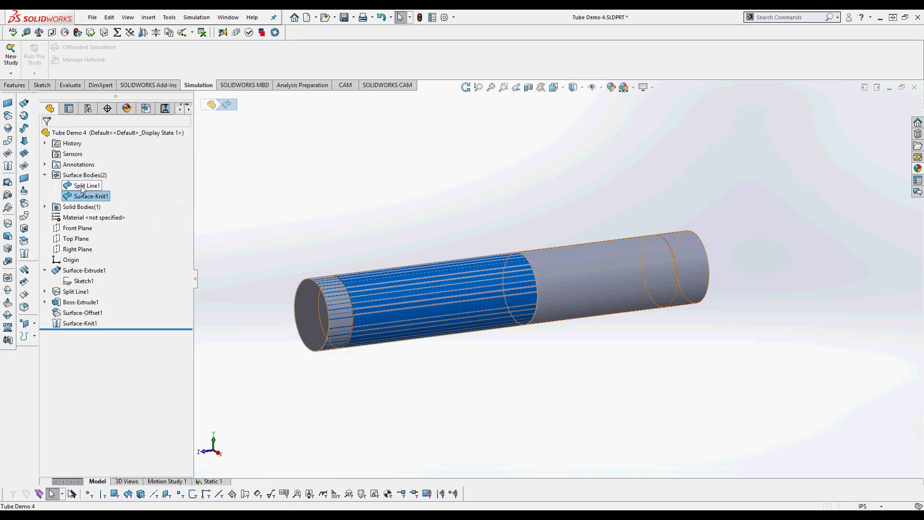
# Step: Hide the knit surface body and the solid end plug to expose the original split tube surface
pyautogui.click(45, 207)
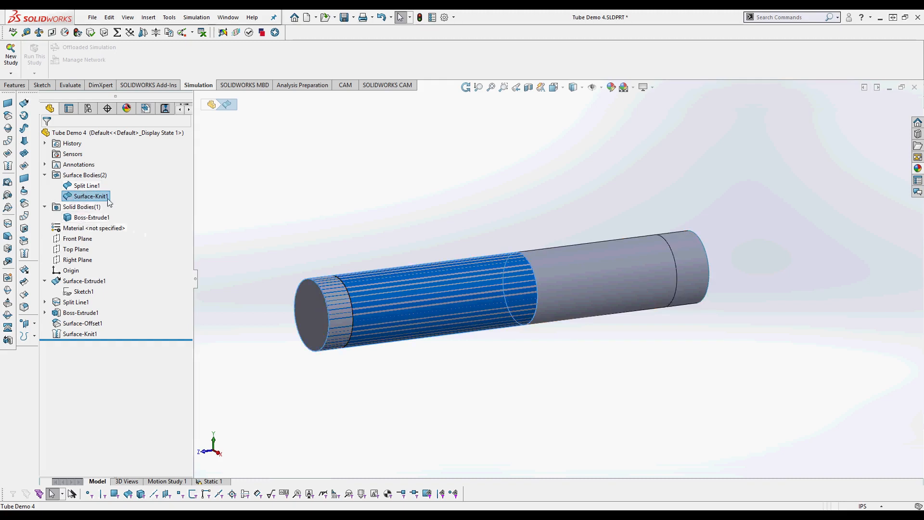
pyautogui.rightClick(81, 220)
pyautogui.press('Escape')
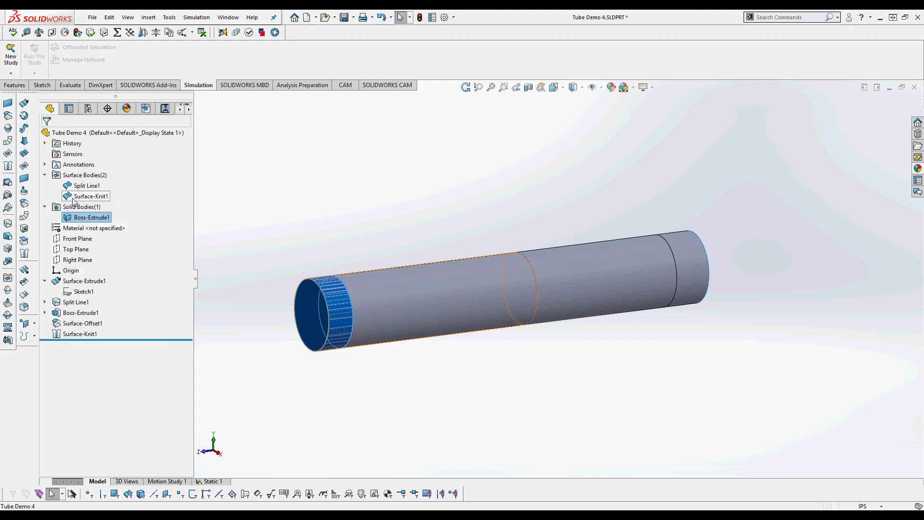
pyautogui.keyDown('ctrl'); pyautogui.click(77, 197); pyautogui.keyUp('ctrl')
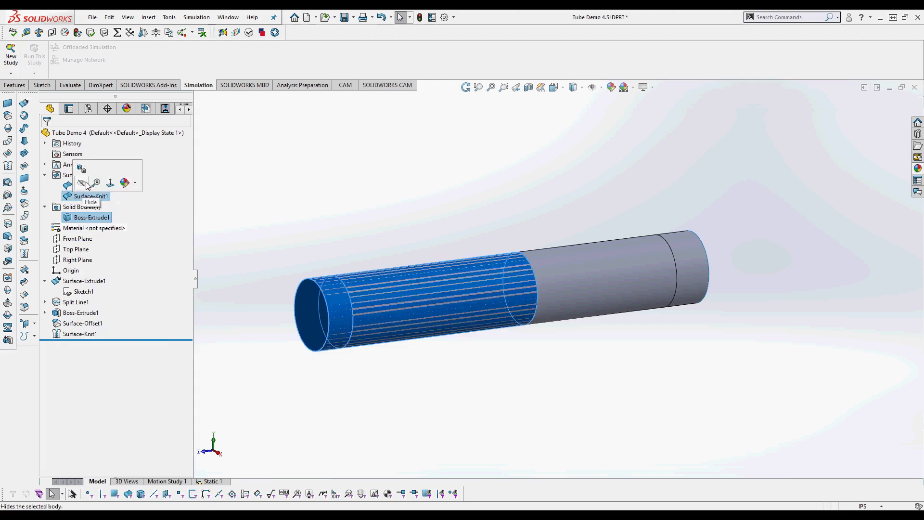
pyautogui.click(100, 184)
pyautogui.click(308, 226)
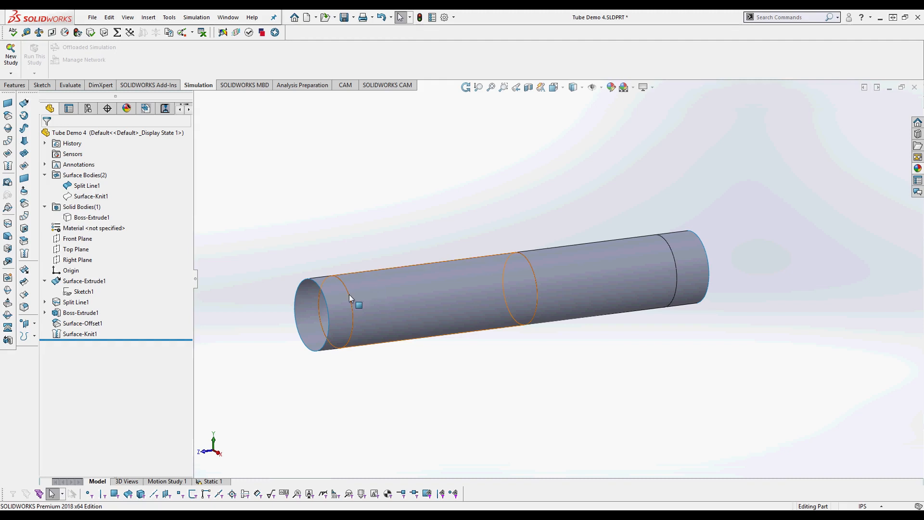
# Step: Delete the original tube's plug-end face and adjoining face up to the mid-length split, using the plain Delete option
pyautogui.click(24, 229)
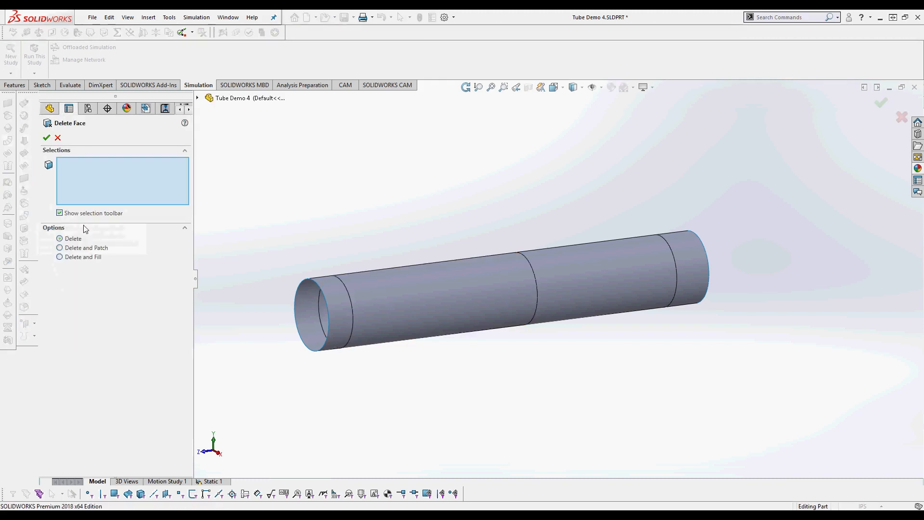
pyautogui.click(60, 239)
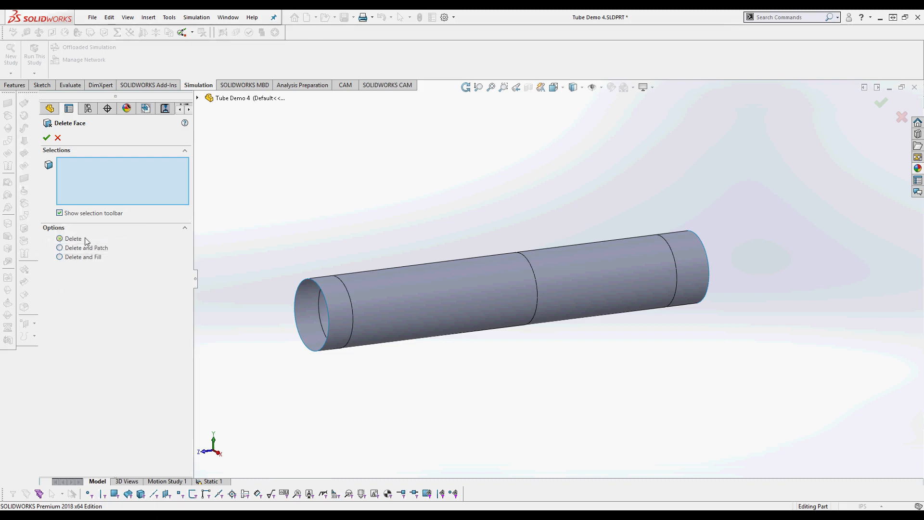
pyautogui.click(423, 299)
pyautogui.click(336, 297)
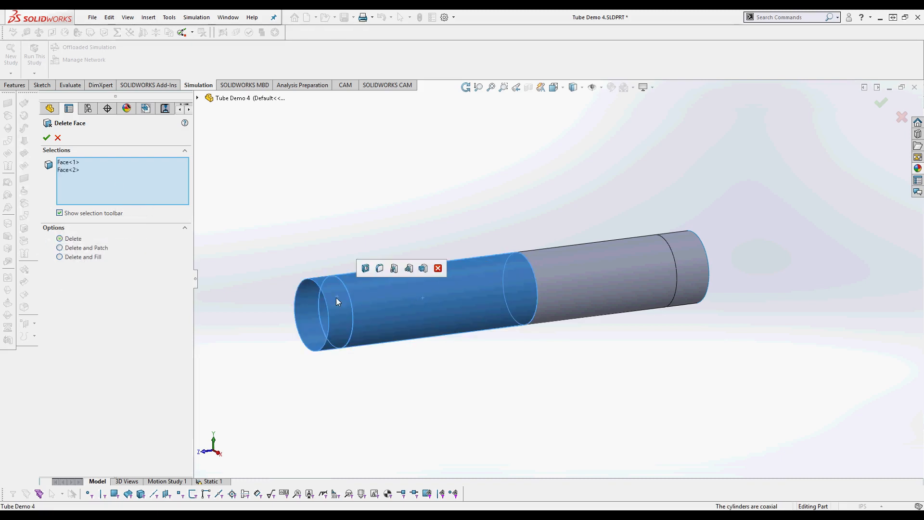
pyautogui.click(47, 138)
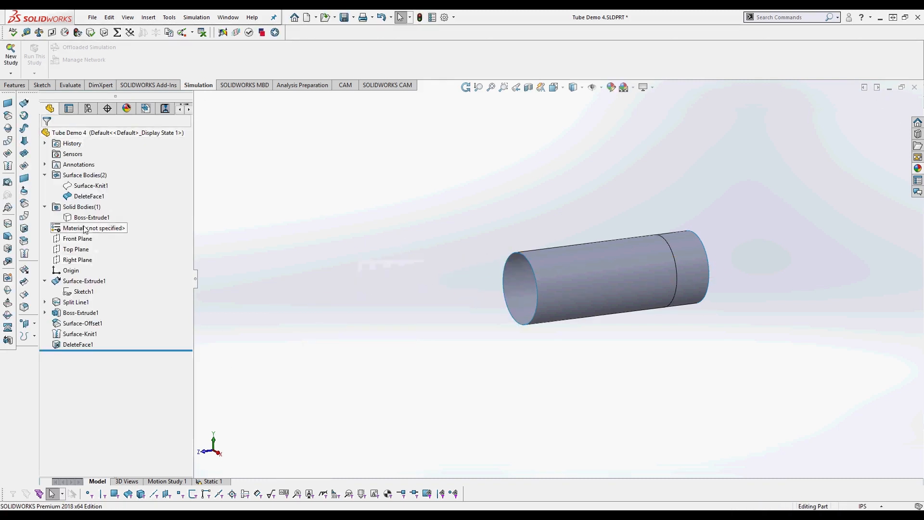
# Step: Show the knit surface body and the solid end plug again and check the joint at mid-length
pyautogui.click(88, 185)
pyautogui.keyDown('ctrl'); pyautogui.click(86, 217); pyautogui.keyUp('ctrl')
pyautogui.rightClick(84, 219)
pyautogui.click(91, 205)
pyautogui.click(298, 212)
pyautogui.moveTo(408, 290)
pyautogui.mouseDown(button='middle')
pyautogui.moveTo(481, 284)
pyautogui.moveTo(406, 274)
pyautogui.mouseUp(button='middle')
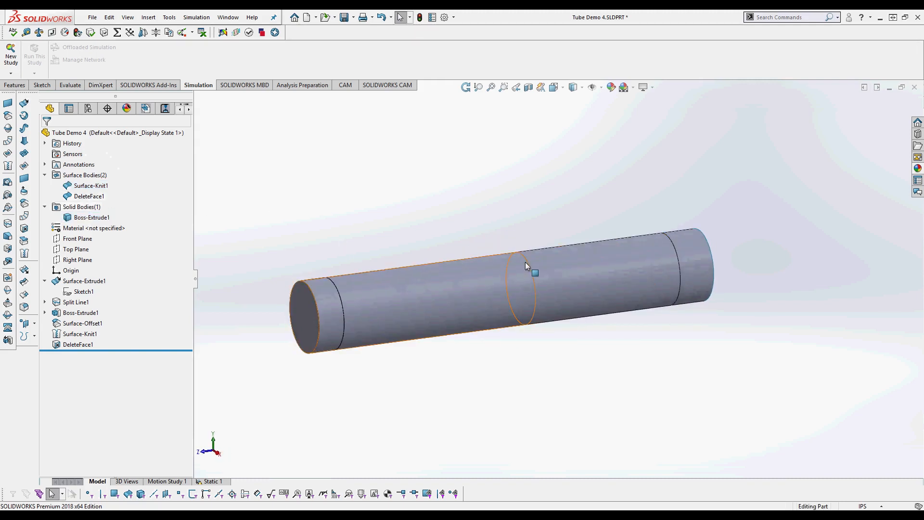
pyautogui.click(533, 284)
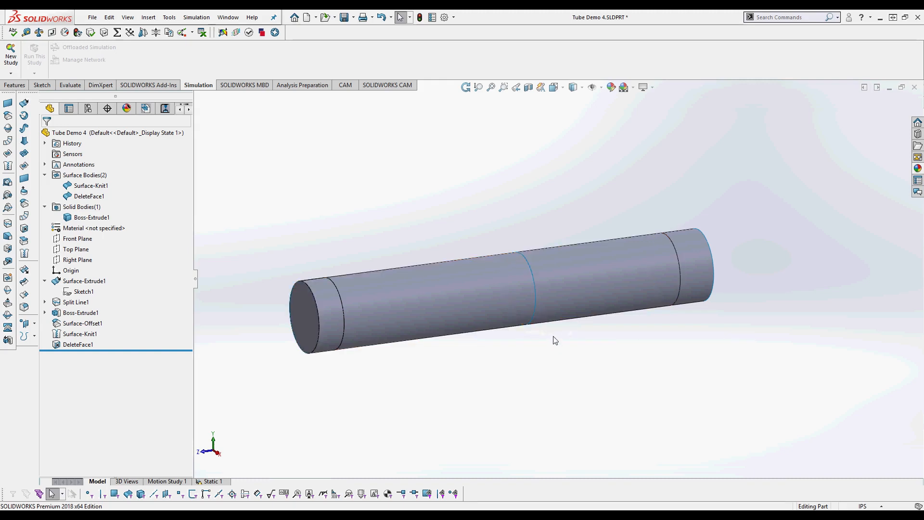
# Step: In the Static 1 study, apply the four-ply composite shell definition to both tube surface bodies together
pyautogui.click(208, 482)
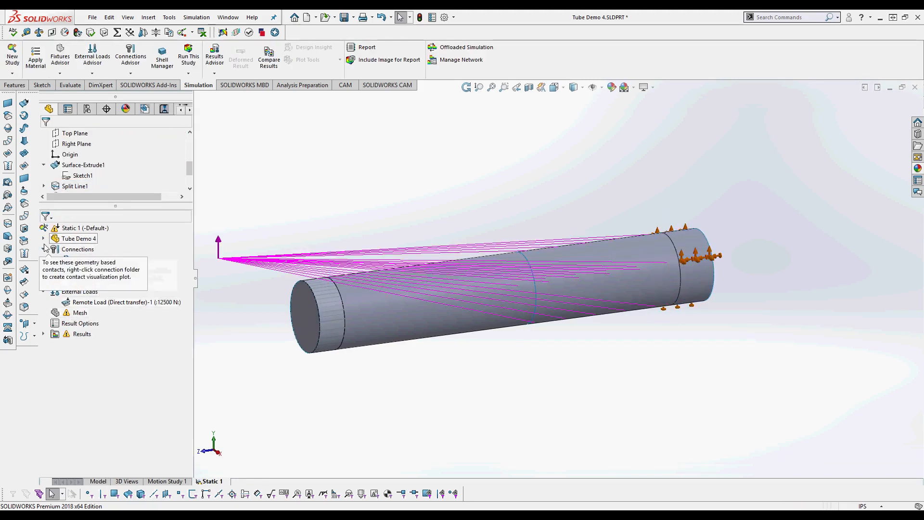
pyautogui.click(43, 239)
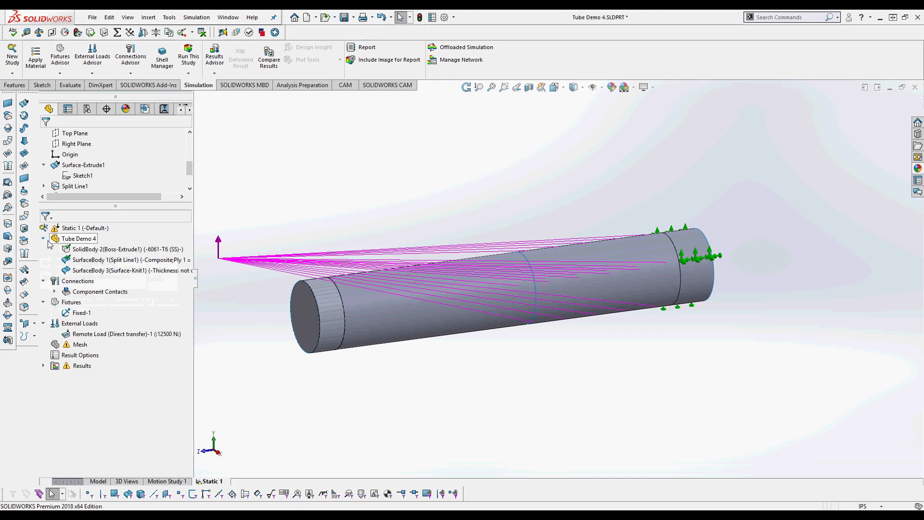
pyautogui.moveTo(534, 281); pyautogui.dragTo(581, 280, button='middle')
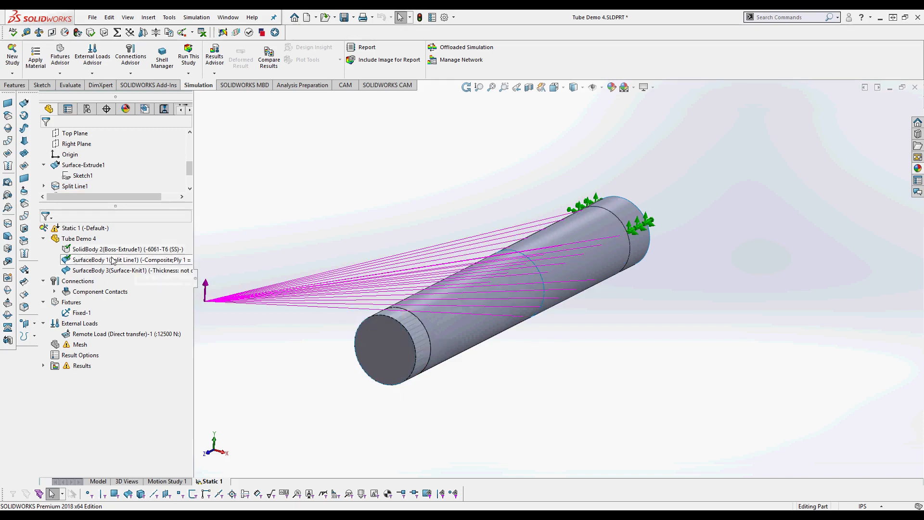
pyautogui.click(147, 260)
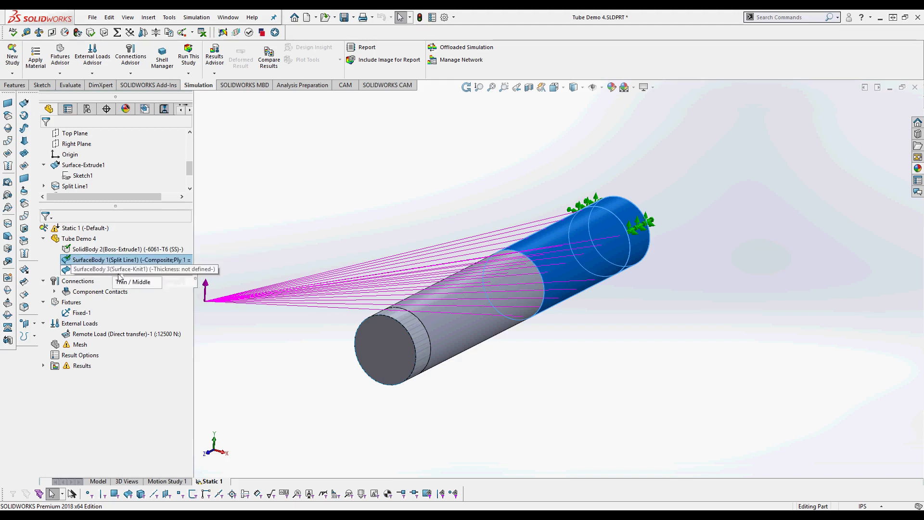
pyautogui.keyDown('ctrl'); pyautogui.click(113, 271); pyautogui.keyUp('ctrl')
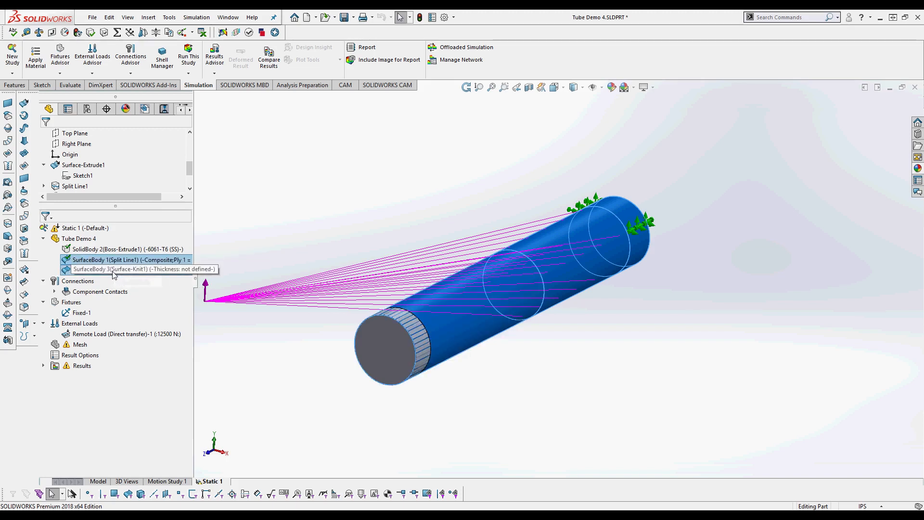
pyautogui.rightClick(85, 262)
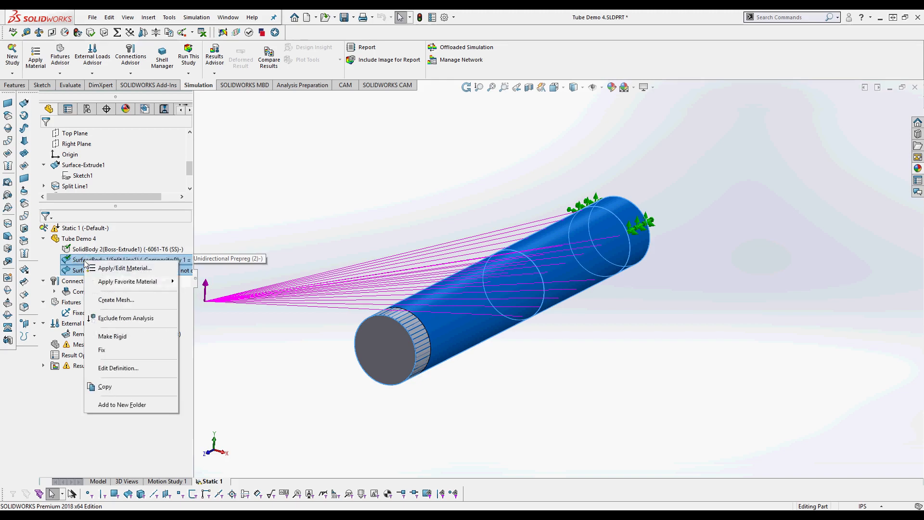
pyautogui.click(122, 369)
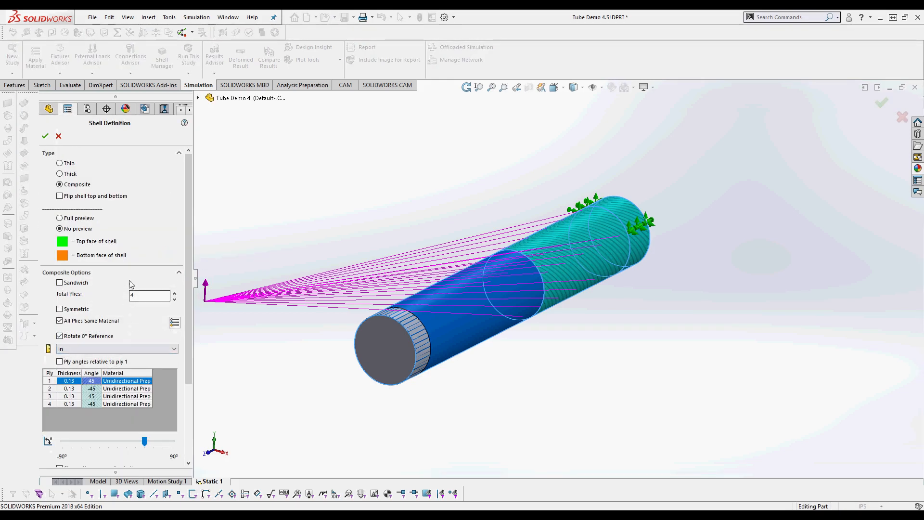
pyautogui.click(45, 137)
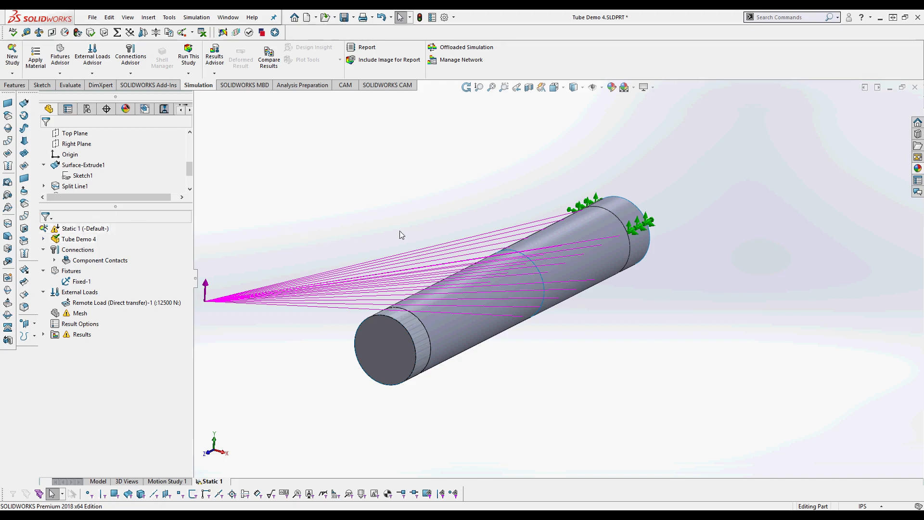
# Step: Reduce the composite shell definition of the plug-end knit surface body to two total plies
pyautogui.click(43, 239)
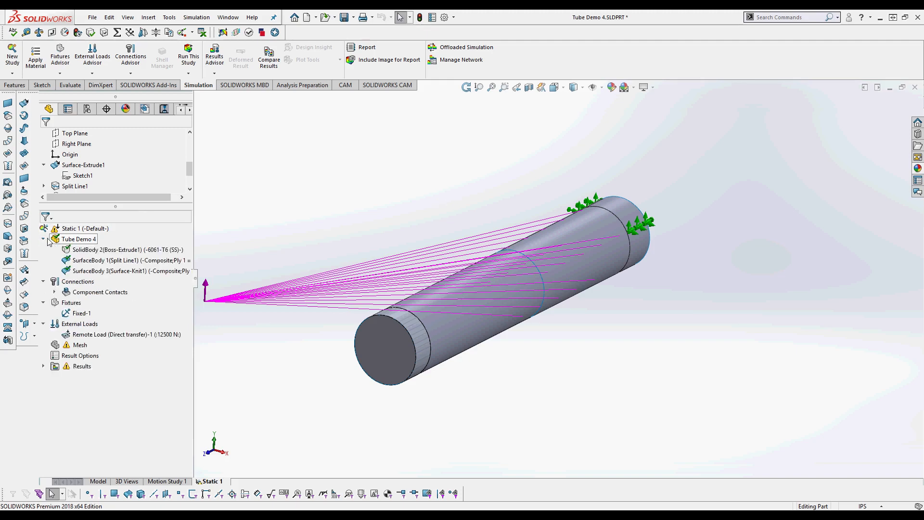
pyautogui.rightClick(122, 272)
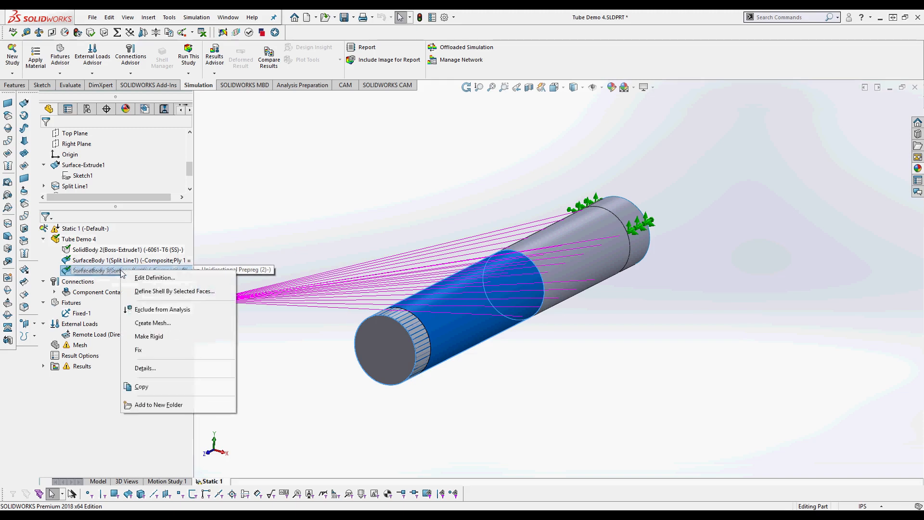
pyautogui.click(153, 278)
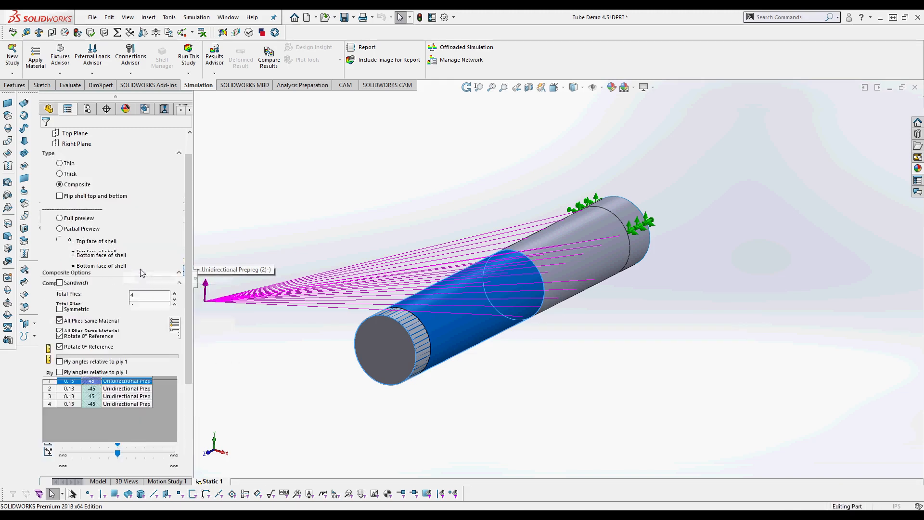
pyautogui.click(174, 299)
pyautogui.click(175, 300)
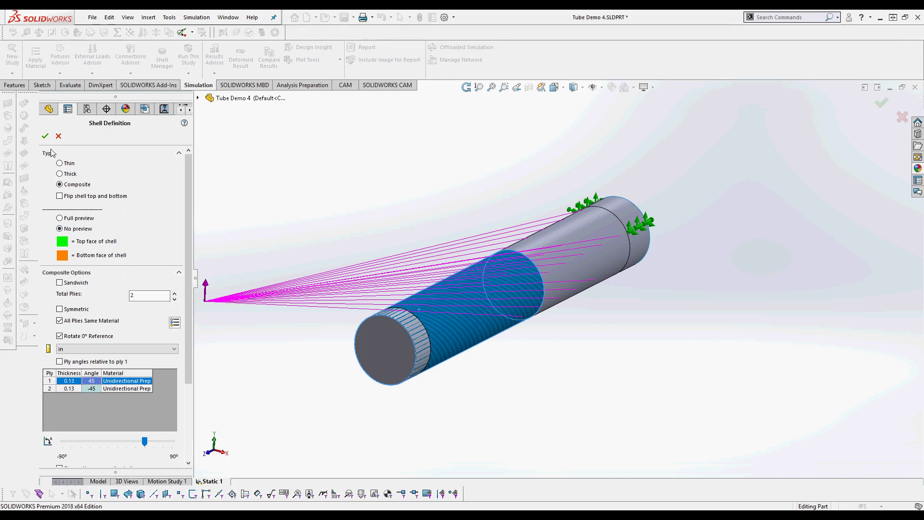
pyautogui.click(44, 136)
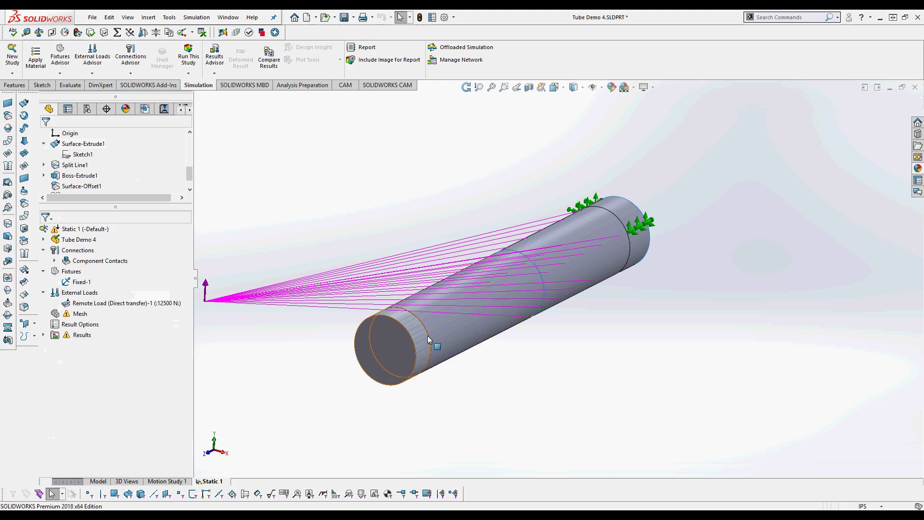
# Step: Clear the 12500 N remote load's face selection and apply it only to the narrow band face at the plug end
pyautogui.moveTo(466, 322); pyautogui.dragTo(448, 291, button='middle')
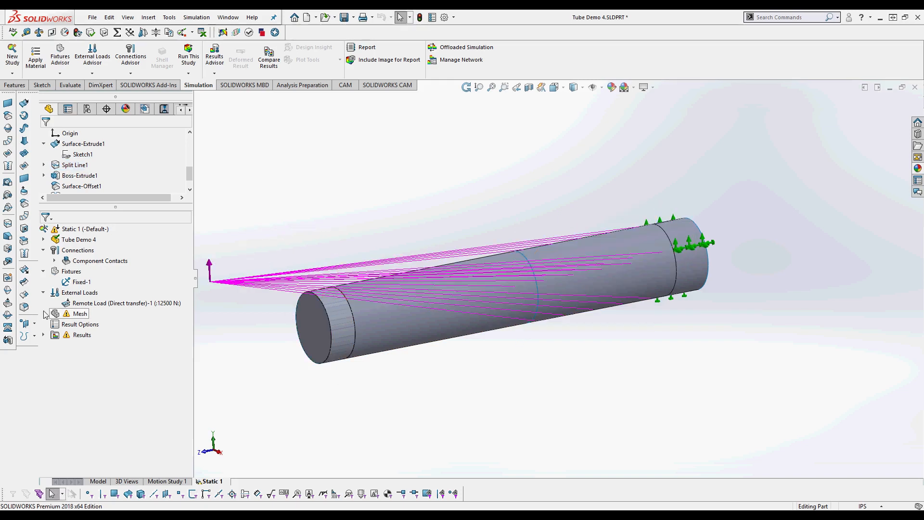
pyautogui.rightClick(89, 304)
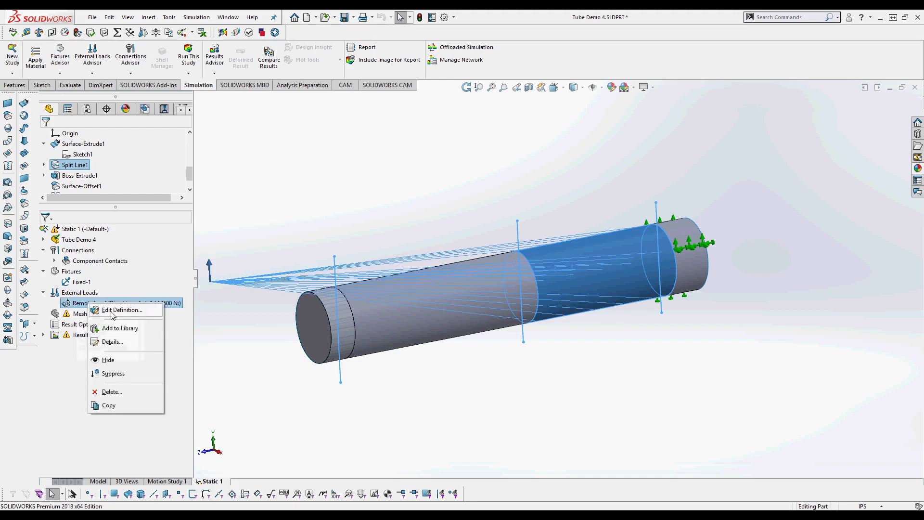
pyautogui.click(119, 309)
pyautogui.rightClick(103, 231)
pyautogui.click(144, 236)
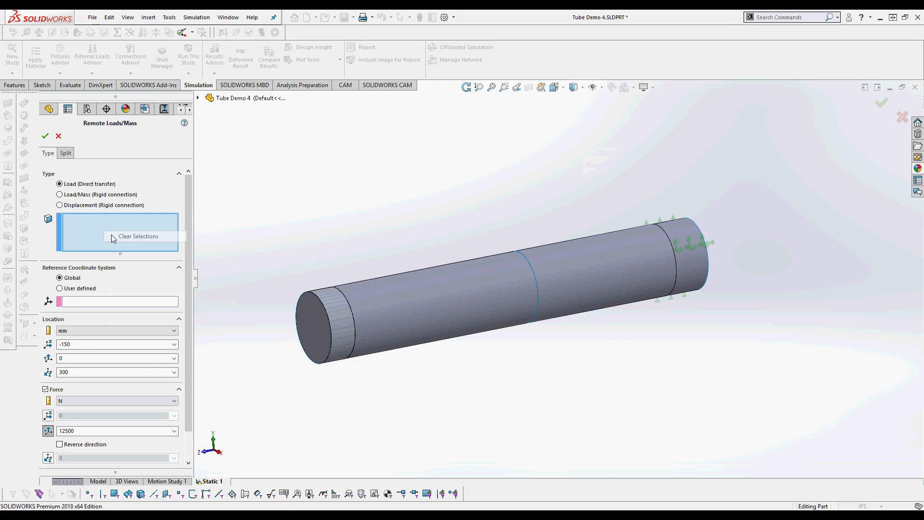
pyautogui.click(339, 316)
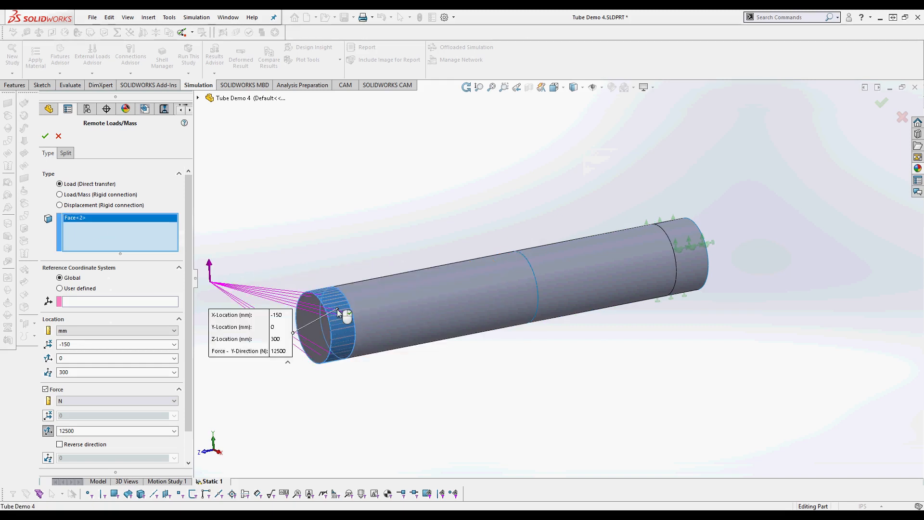
pyautogui.click(45, 137)
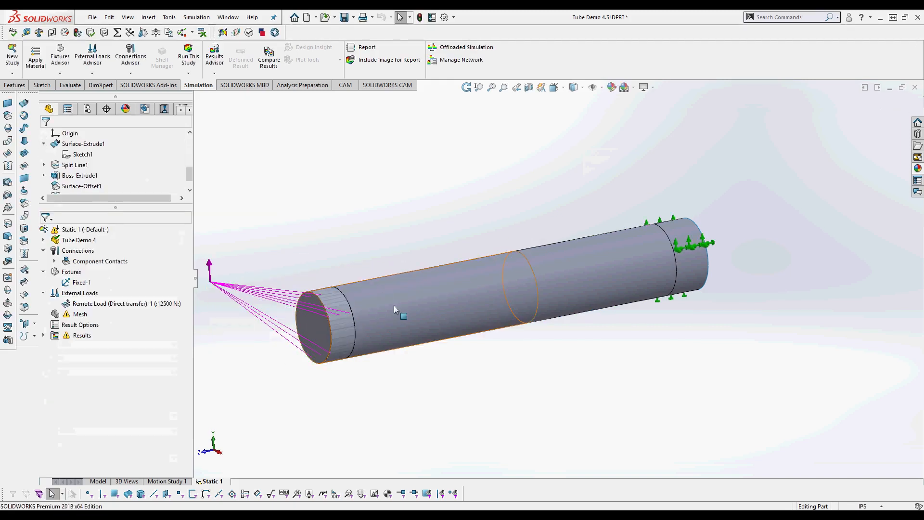
# Step: Mesh the study with a 3.00 mm standard mesh and 0.15 mm tolerance, and check it at the mid-length split
pyautogui.rightClick(74, 319)
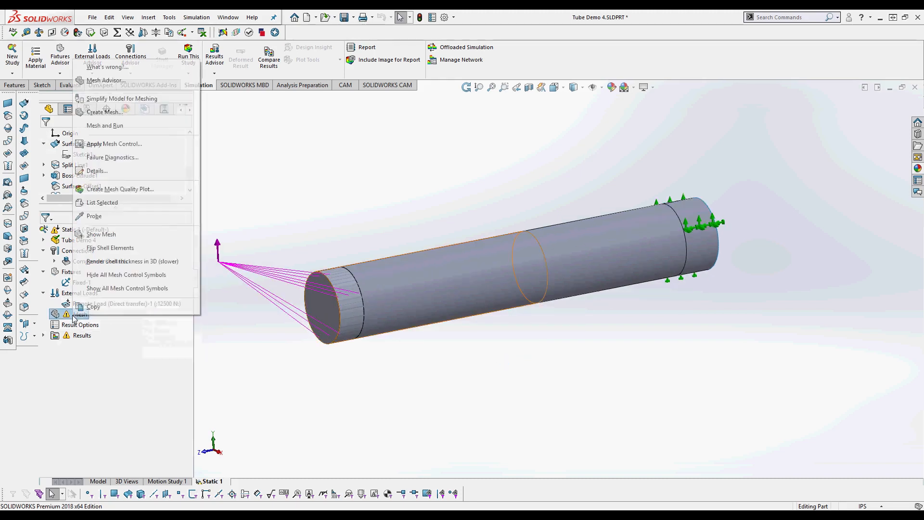
pyautogui.click(102, 113)
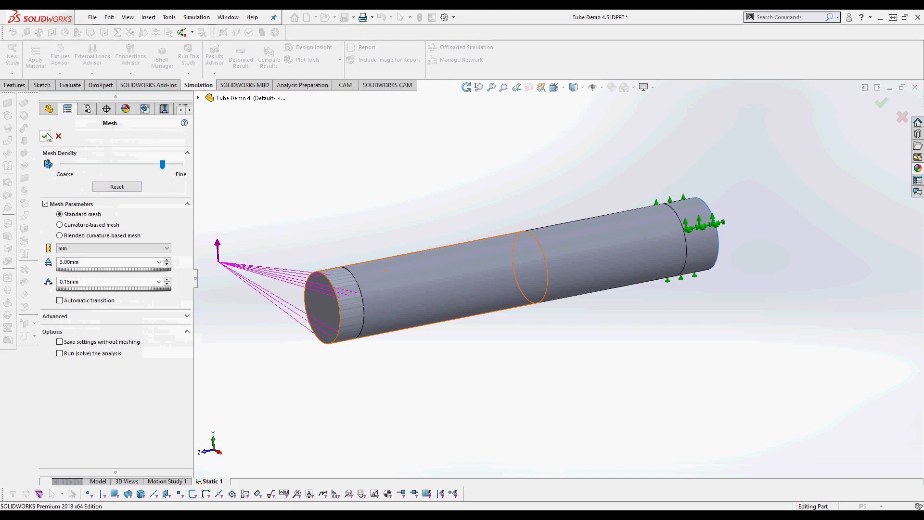
pyautogui.click(46, 136)
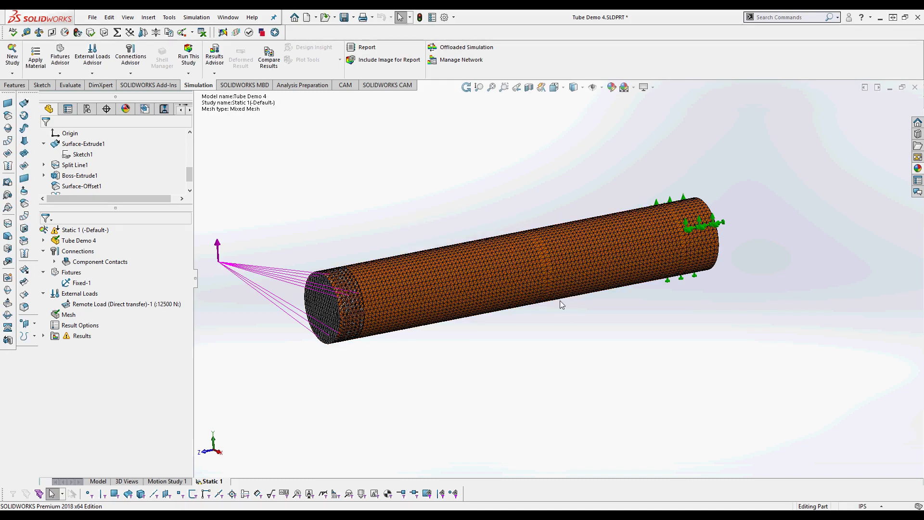
pyautogui.scroll(-3, 556, 268)
pyautogui.scroll(-3, 544, 257)
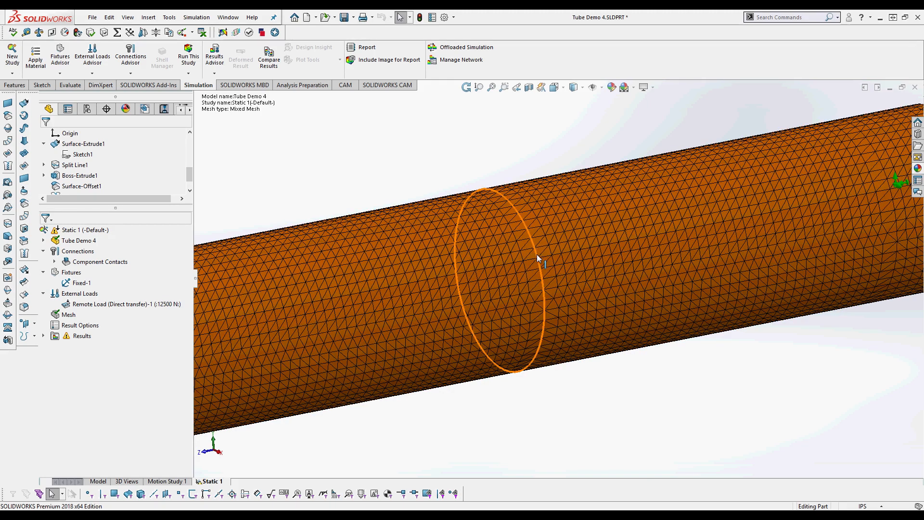
pyautogui.scroll(6, 538, 261)
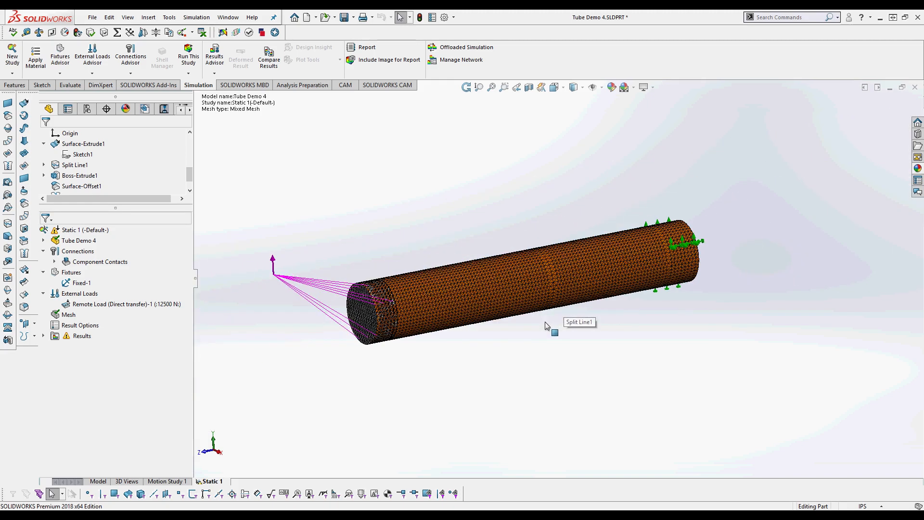
pyautogui.moveTo(504, 316); pyautogui.dragTo(511, 319, button='middle')
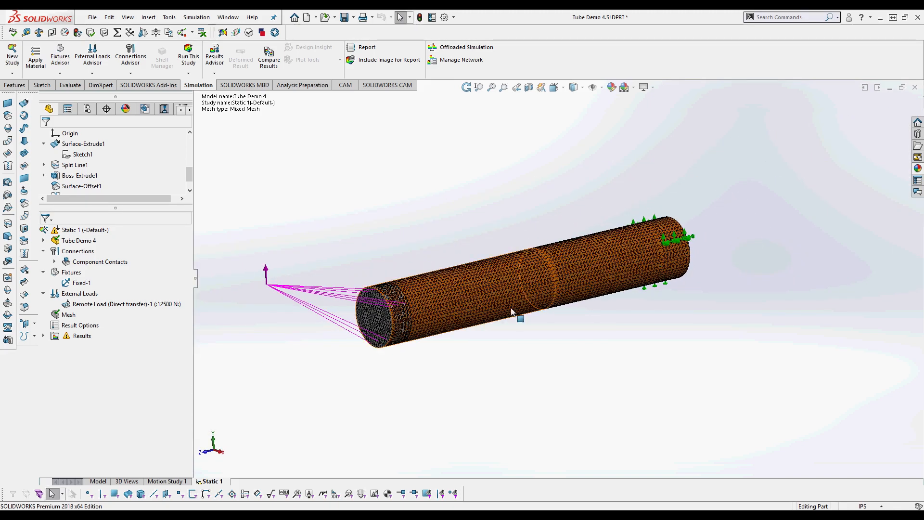
pyautogui.scroll(-2, 583, 285)
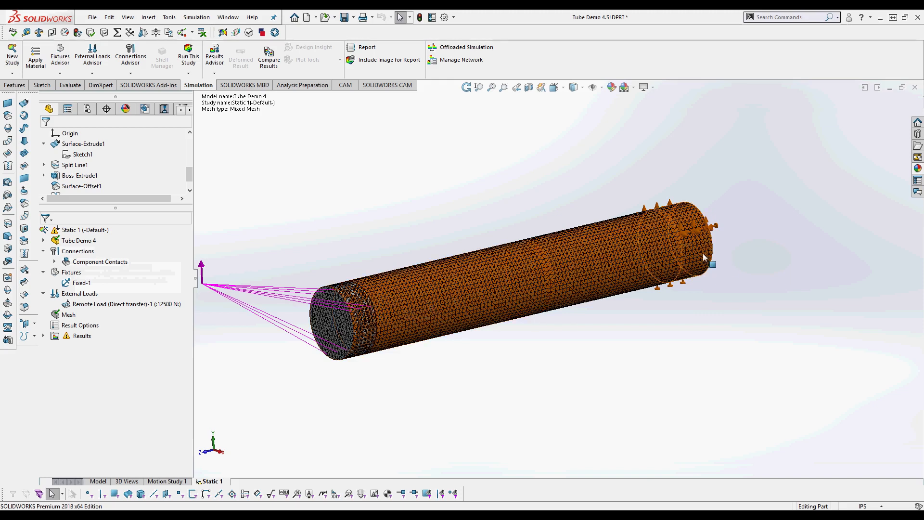
# Step: Check the global contact type defined under the study's component contacts
pyautogui.click(54, 261)
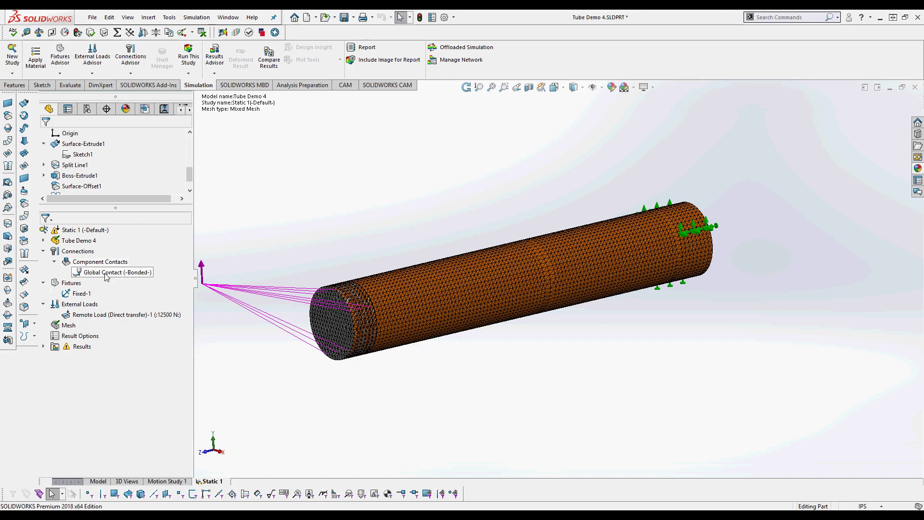
pyautogui.rightClick(405, 239)
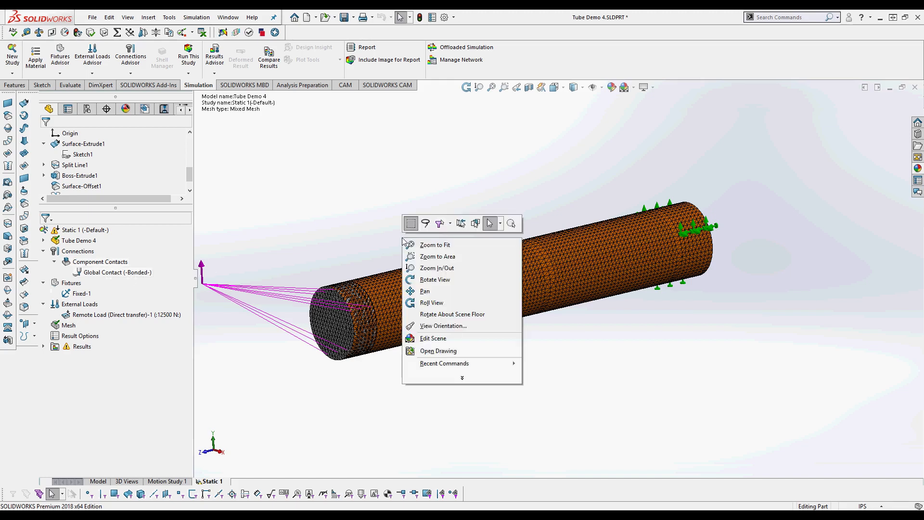
pyautogui.click(324, 239)
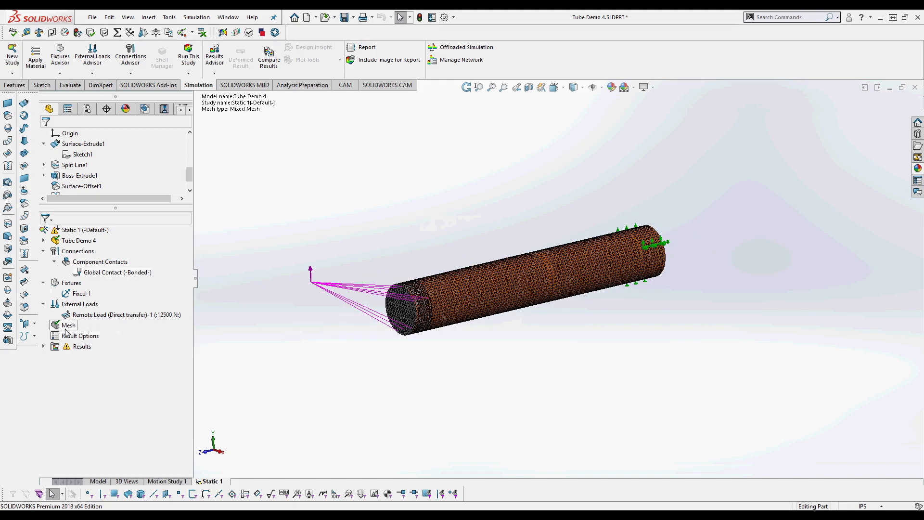
# Step: Run the Static 1 study and examine the von Mises stress at the mid-length joint and the fixed end
pyautogui.click(188, 57)
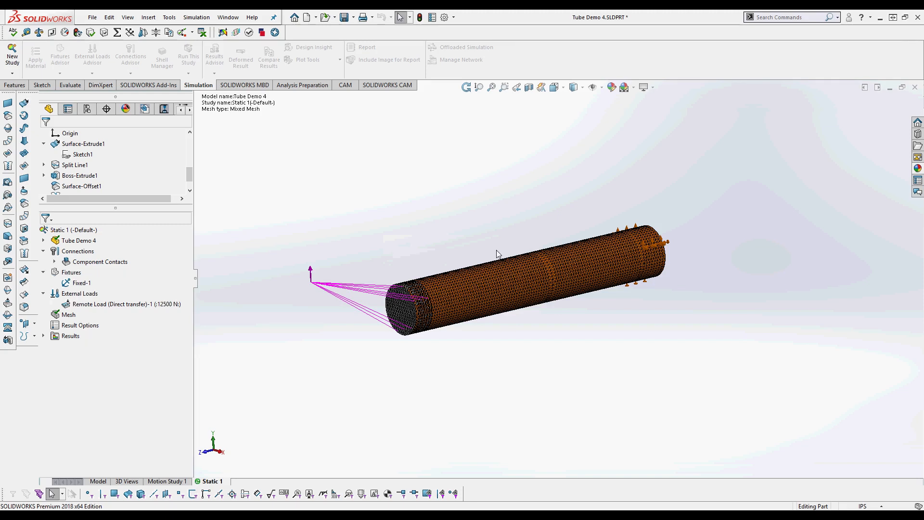
pyautogui.scroll(-3, 538, 272)
pyautogui.moveTo(538, 272); pyautogui.dragTo(528, 297, button='middle')
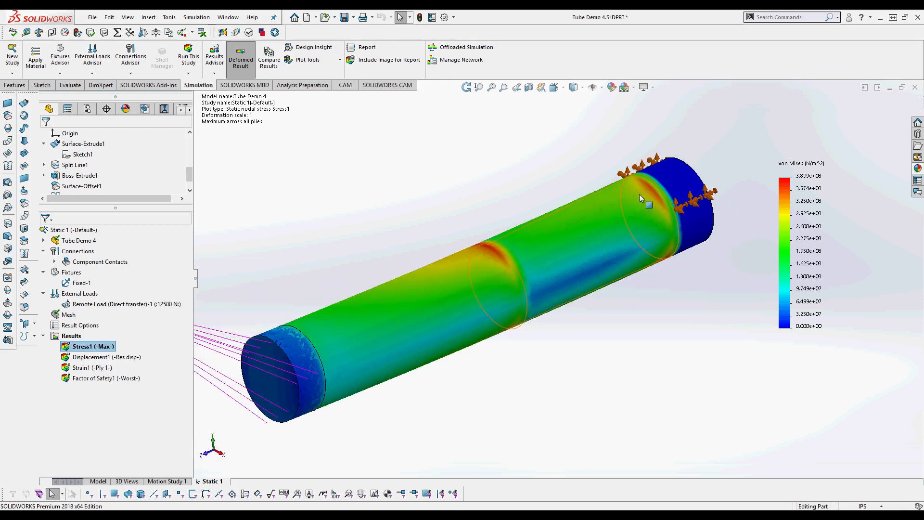
pyautogui.moveTo(487, 251); pyautogui.dragTo(514, 244, button='middle')
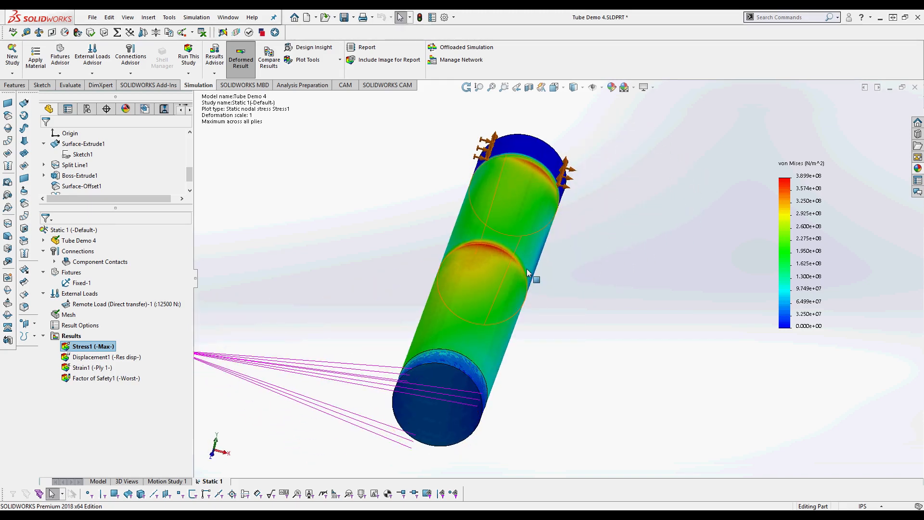
pyautogui.moveTo(501, 284); pyautogui.dragTo(518, 255, button='middle')
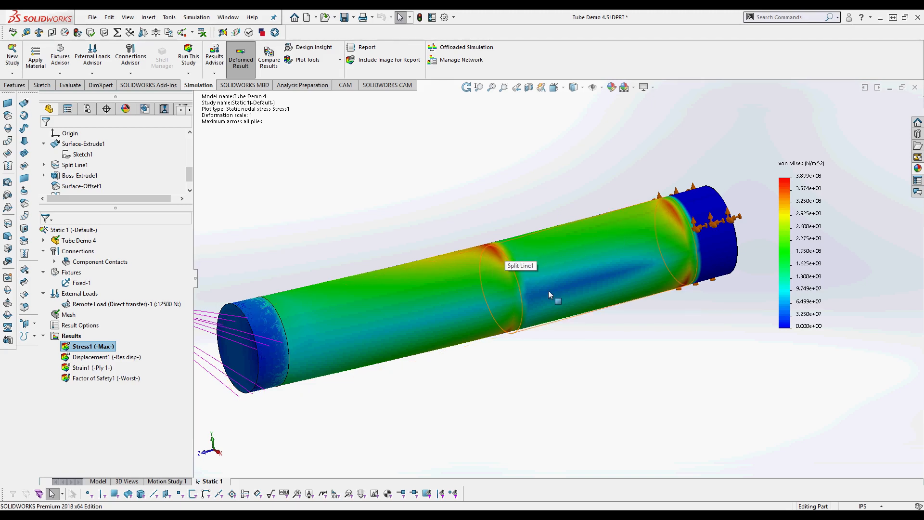
pyautogui.moveTo(534, 321); pyautogui.dragTo(481, 289, button='middle')
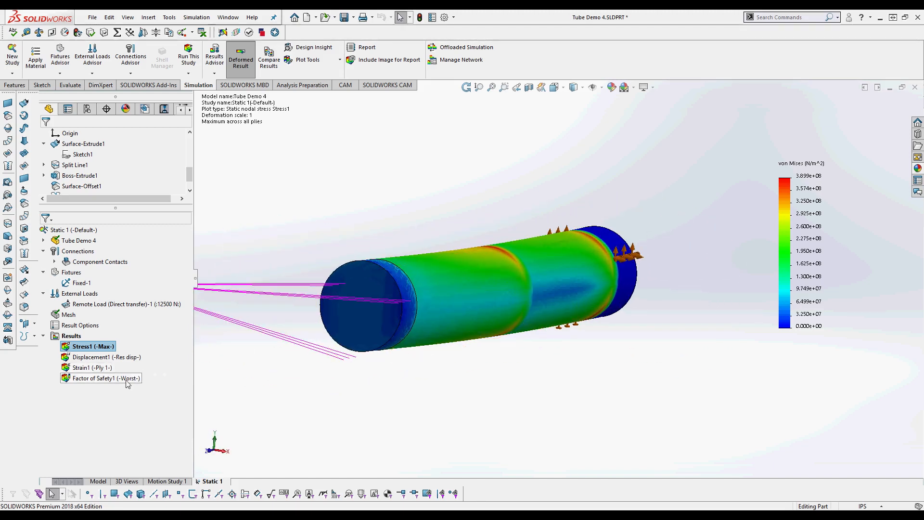
# Step: Show the Factor of Safety plot and set its selected bodies to both tube surface bodies
pyautogui.rightClick(118, 381)
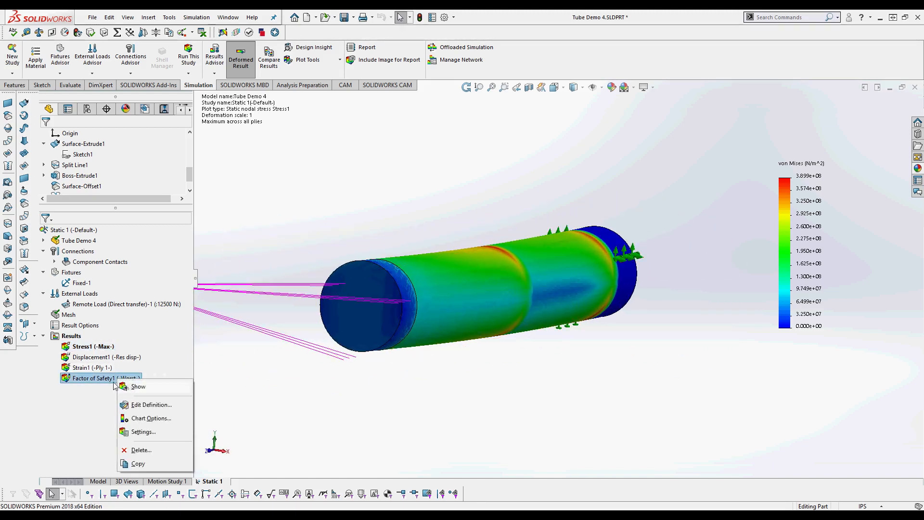
pyautogui.click(124, 387)
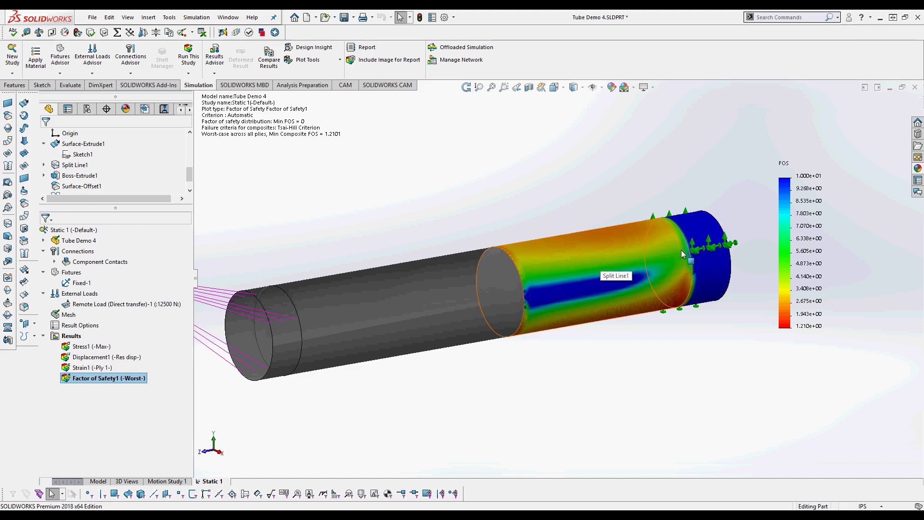
pyautogui.rightClick(102, 380)
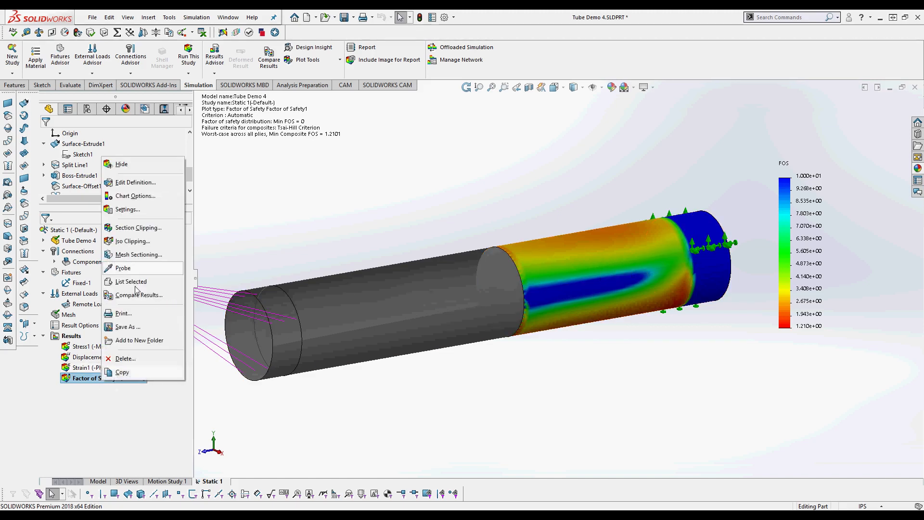
pyautogui.click(133, 184)
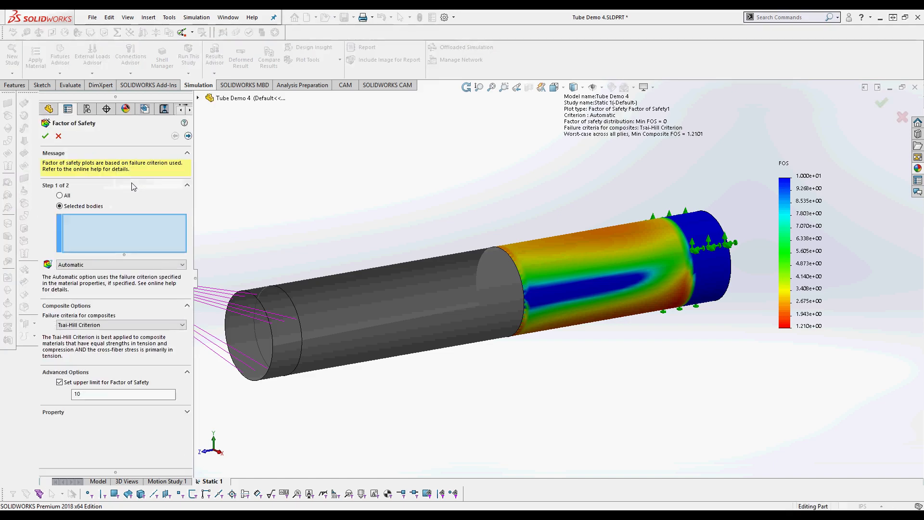
pyautogui.click(587, 248)
pyautogui.click(464, 274)
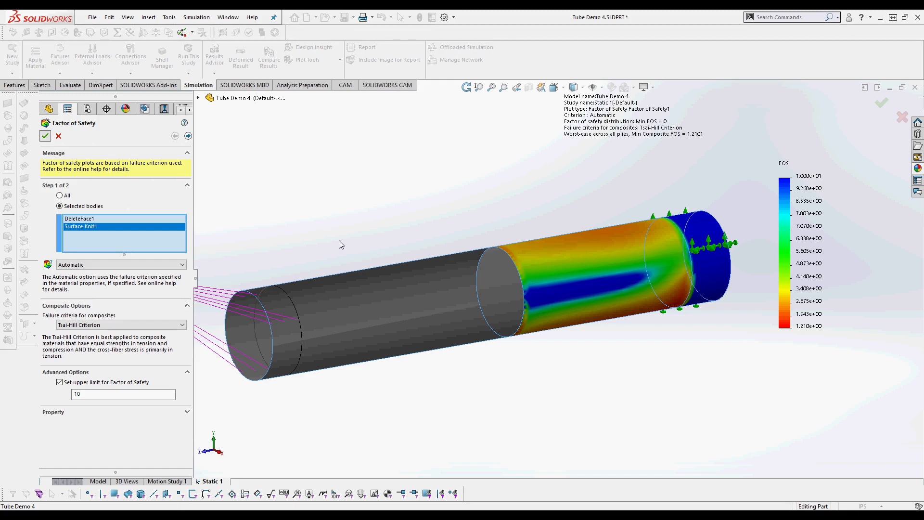
pyautogui.press('Return')
pyautogui.moveTo(466, 294); pyautogui.dragTo(562, 265, button='middle')
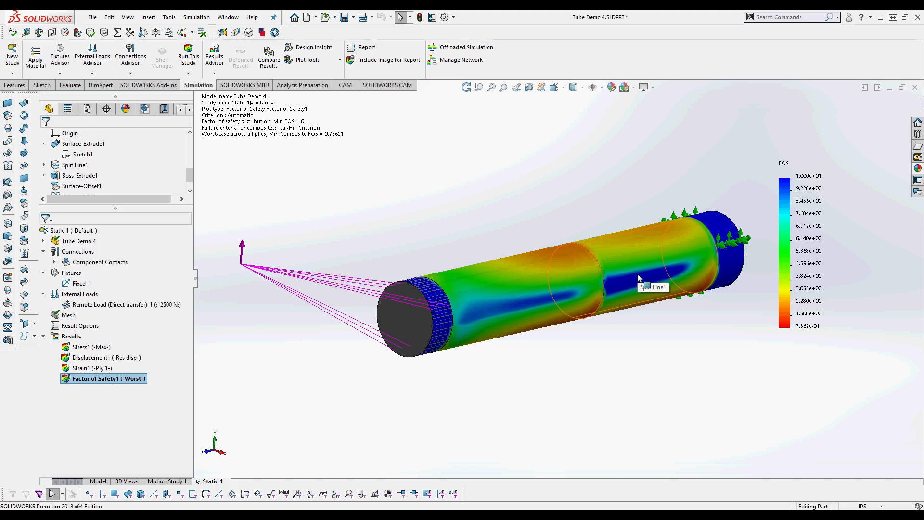
pyautogui.moveTo(595, 341); pyautogui.dragTo(590, 335, button='middle')
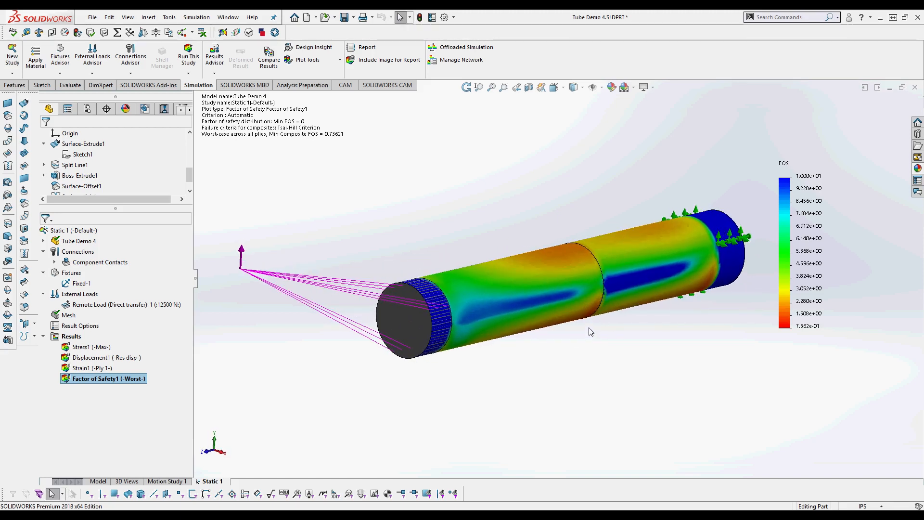